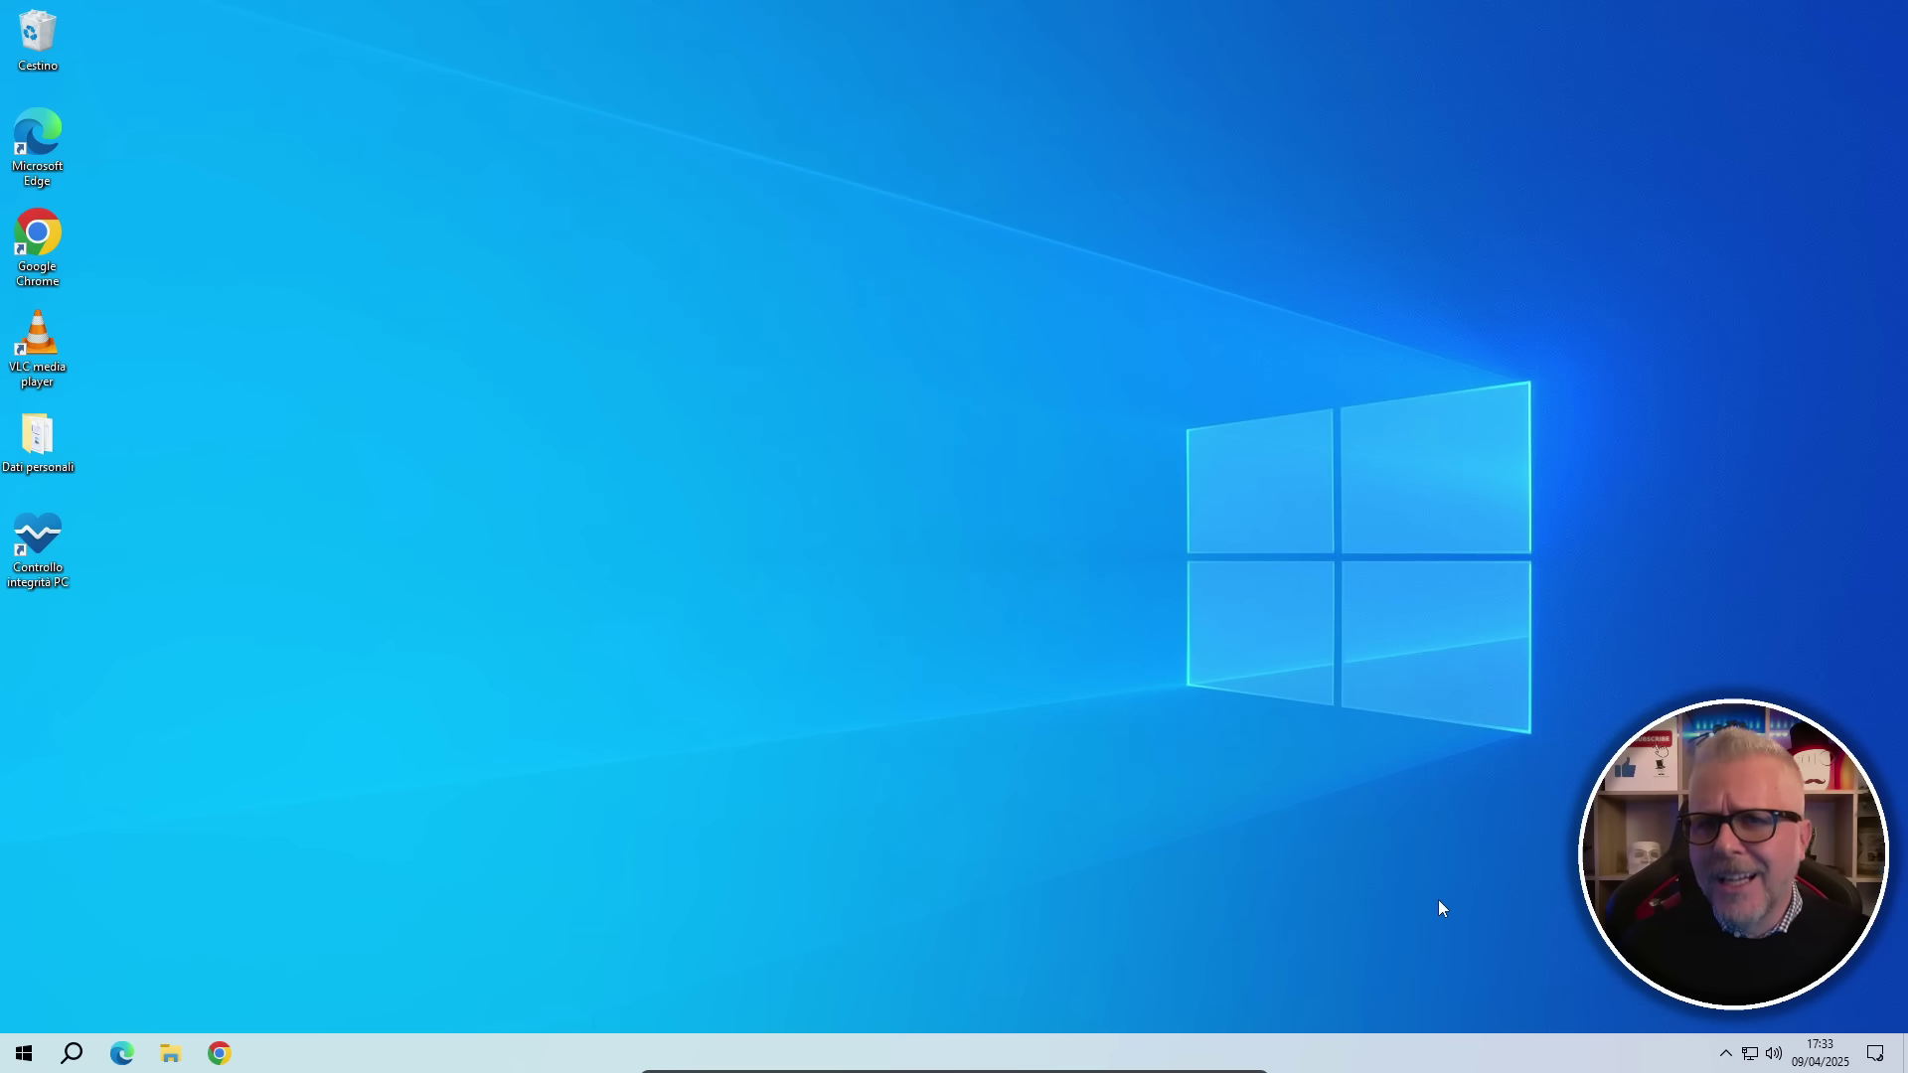
- Open Google Chrome, search Google for "gentiluomo digitale" and open the Gentiluomo Digitale home page from the results
double_click(36, 250)
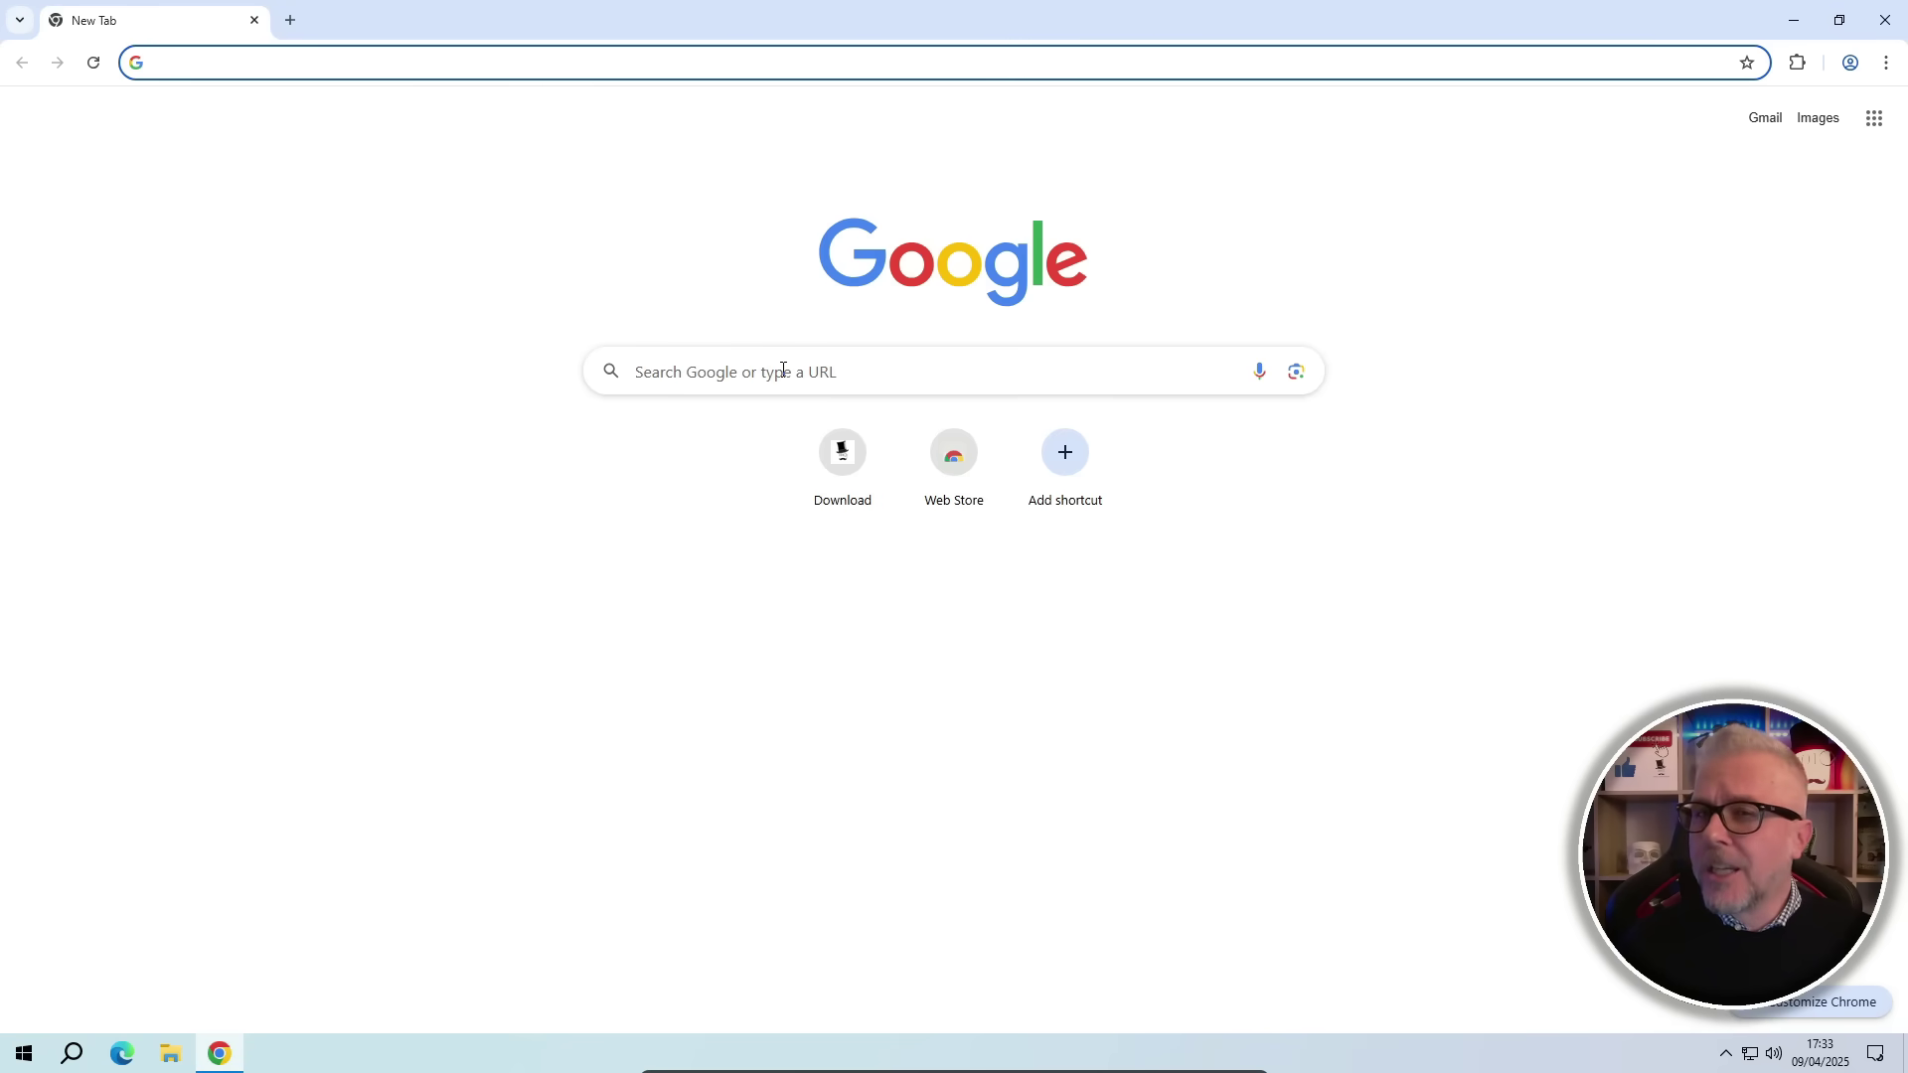
left_click(784, 370)
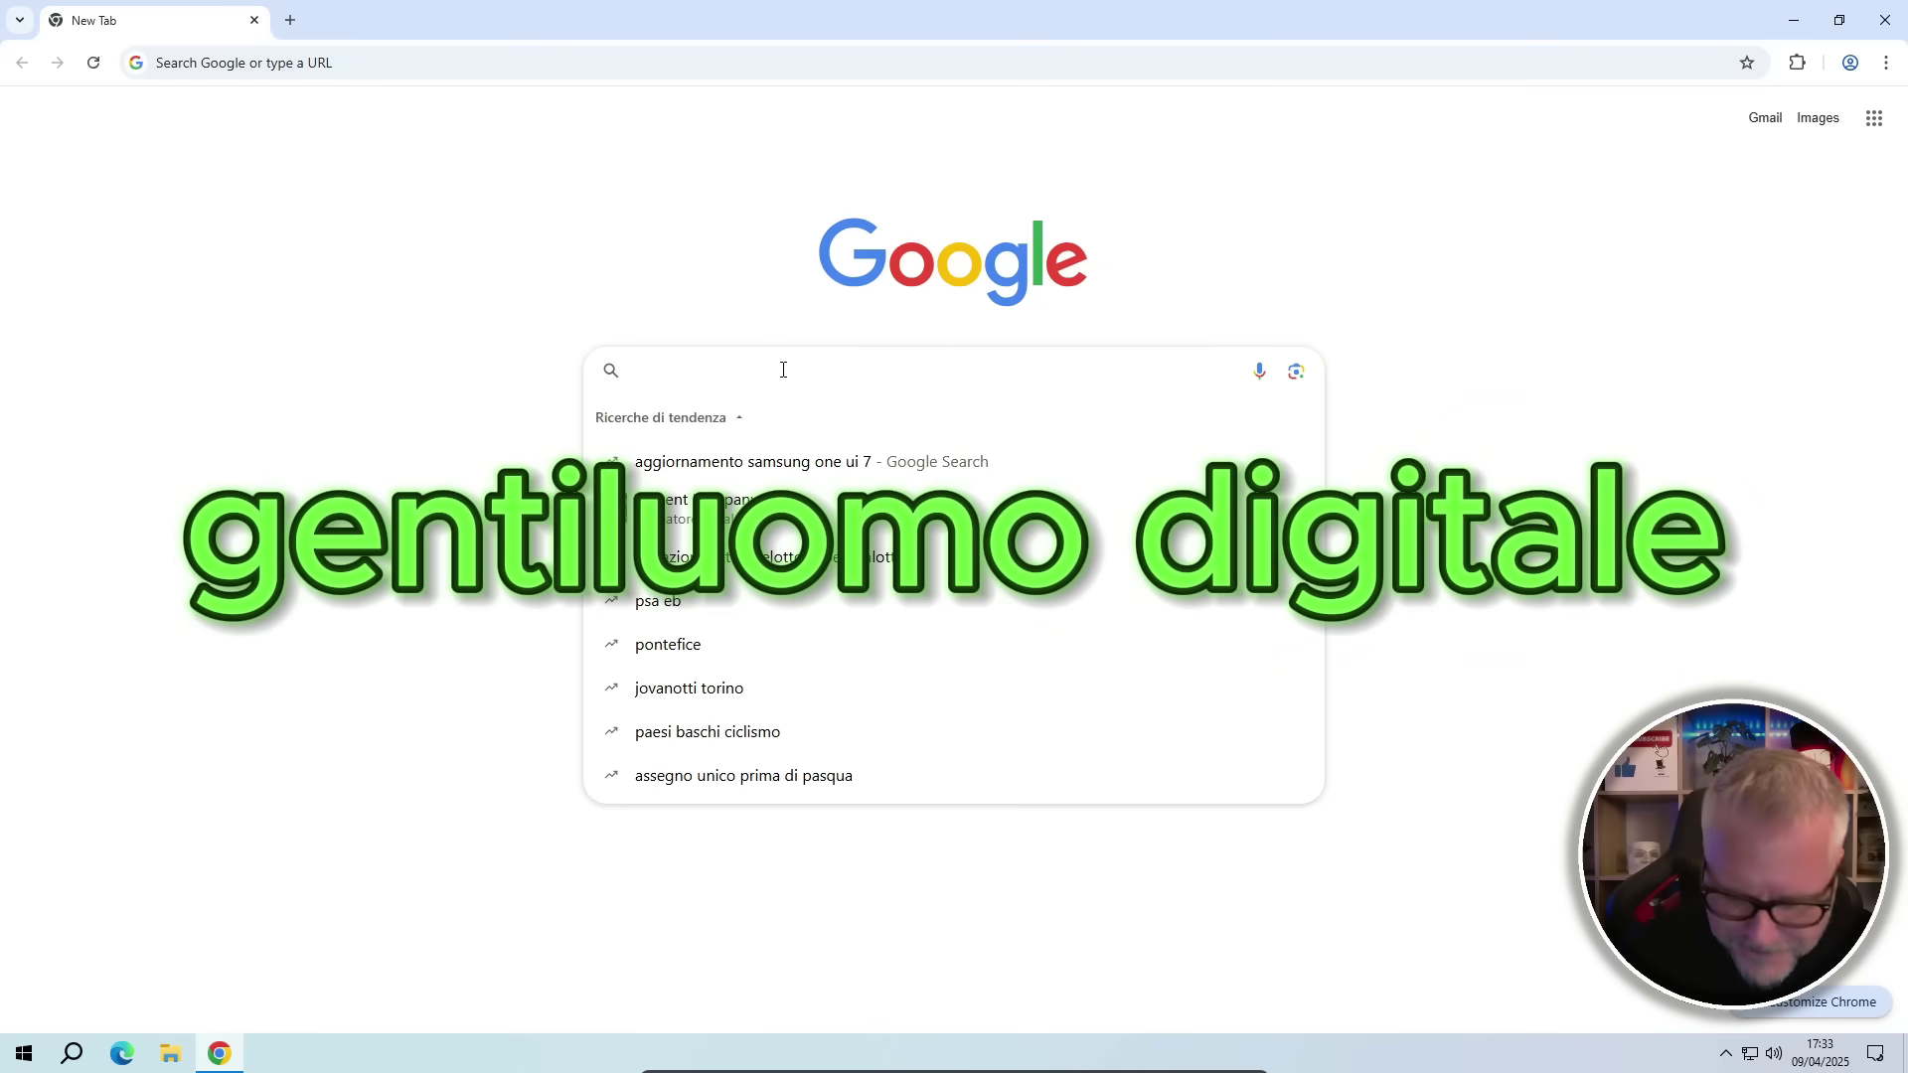
type("gentiluomo ")
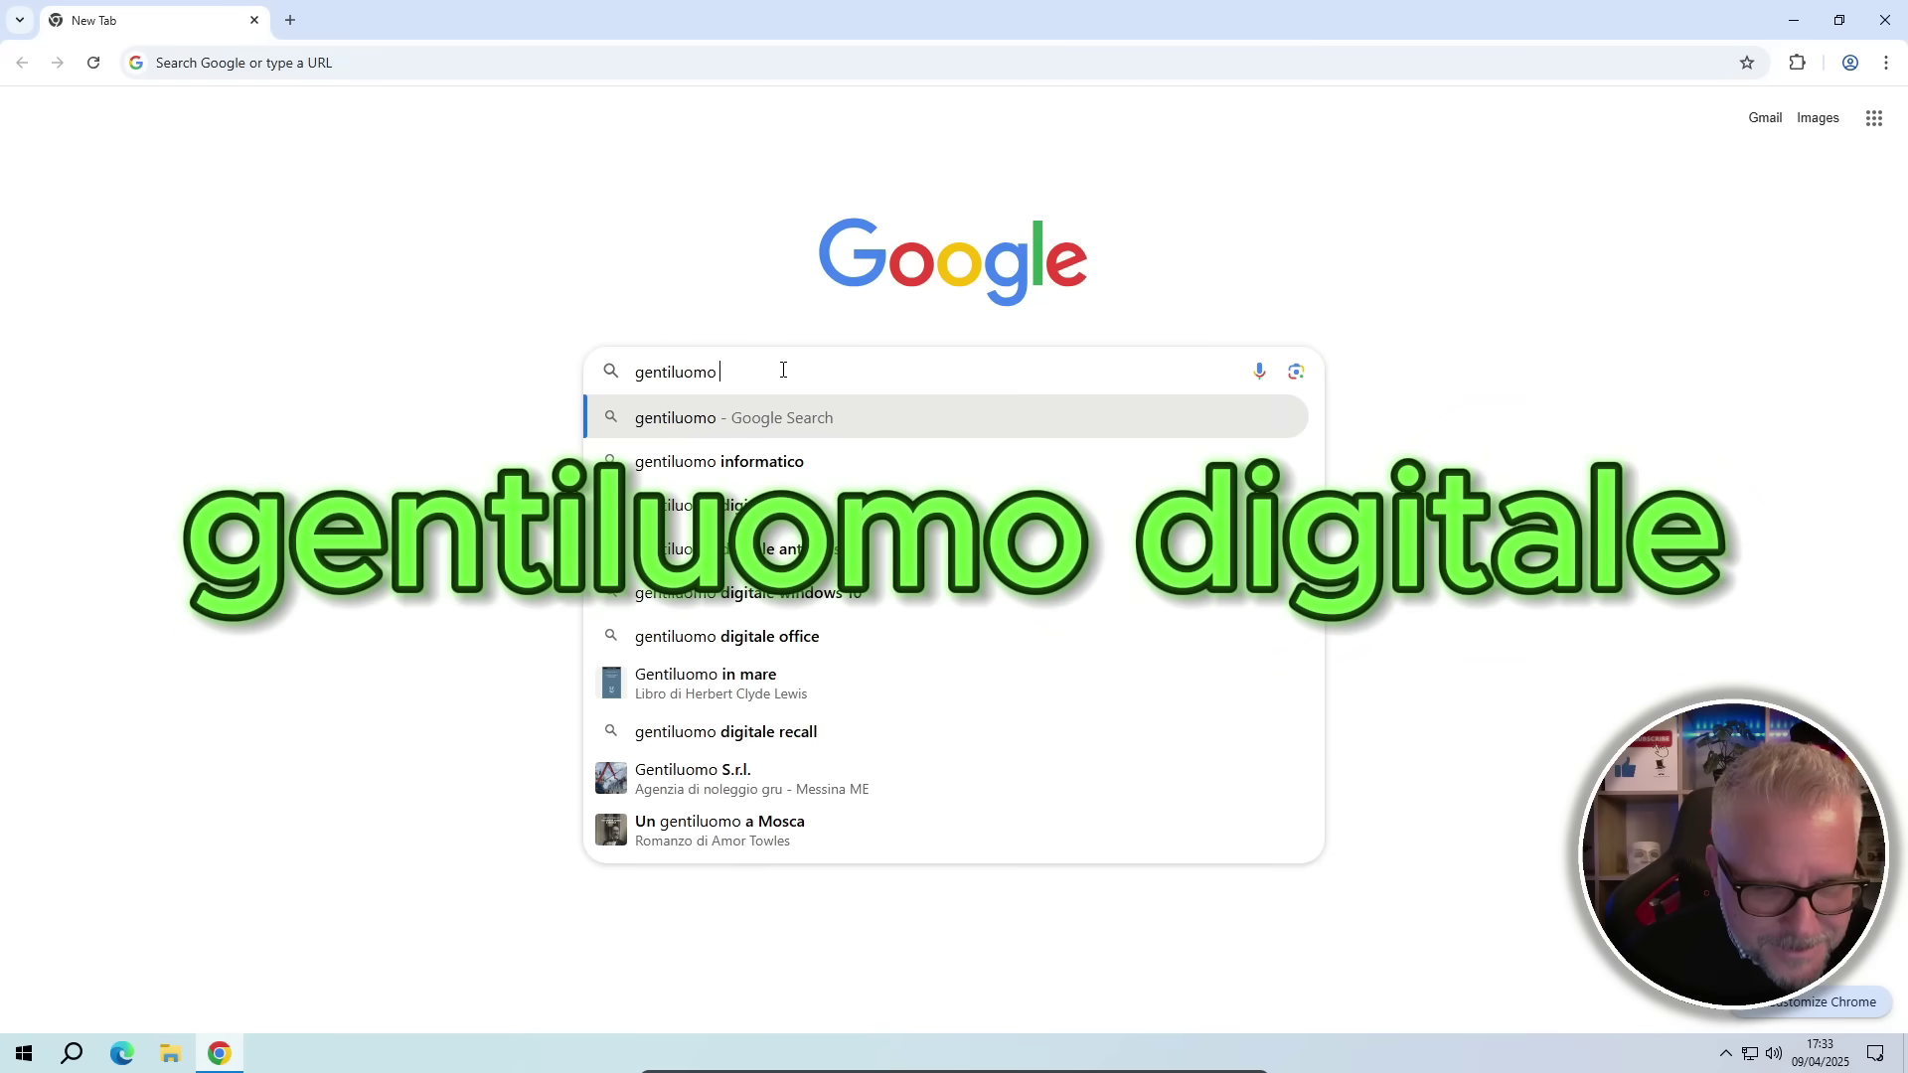
type("digitale")
key("Return")
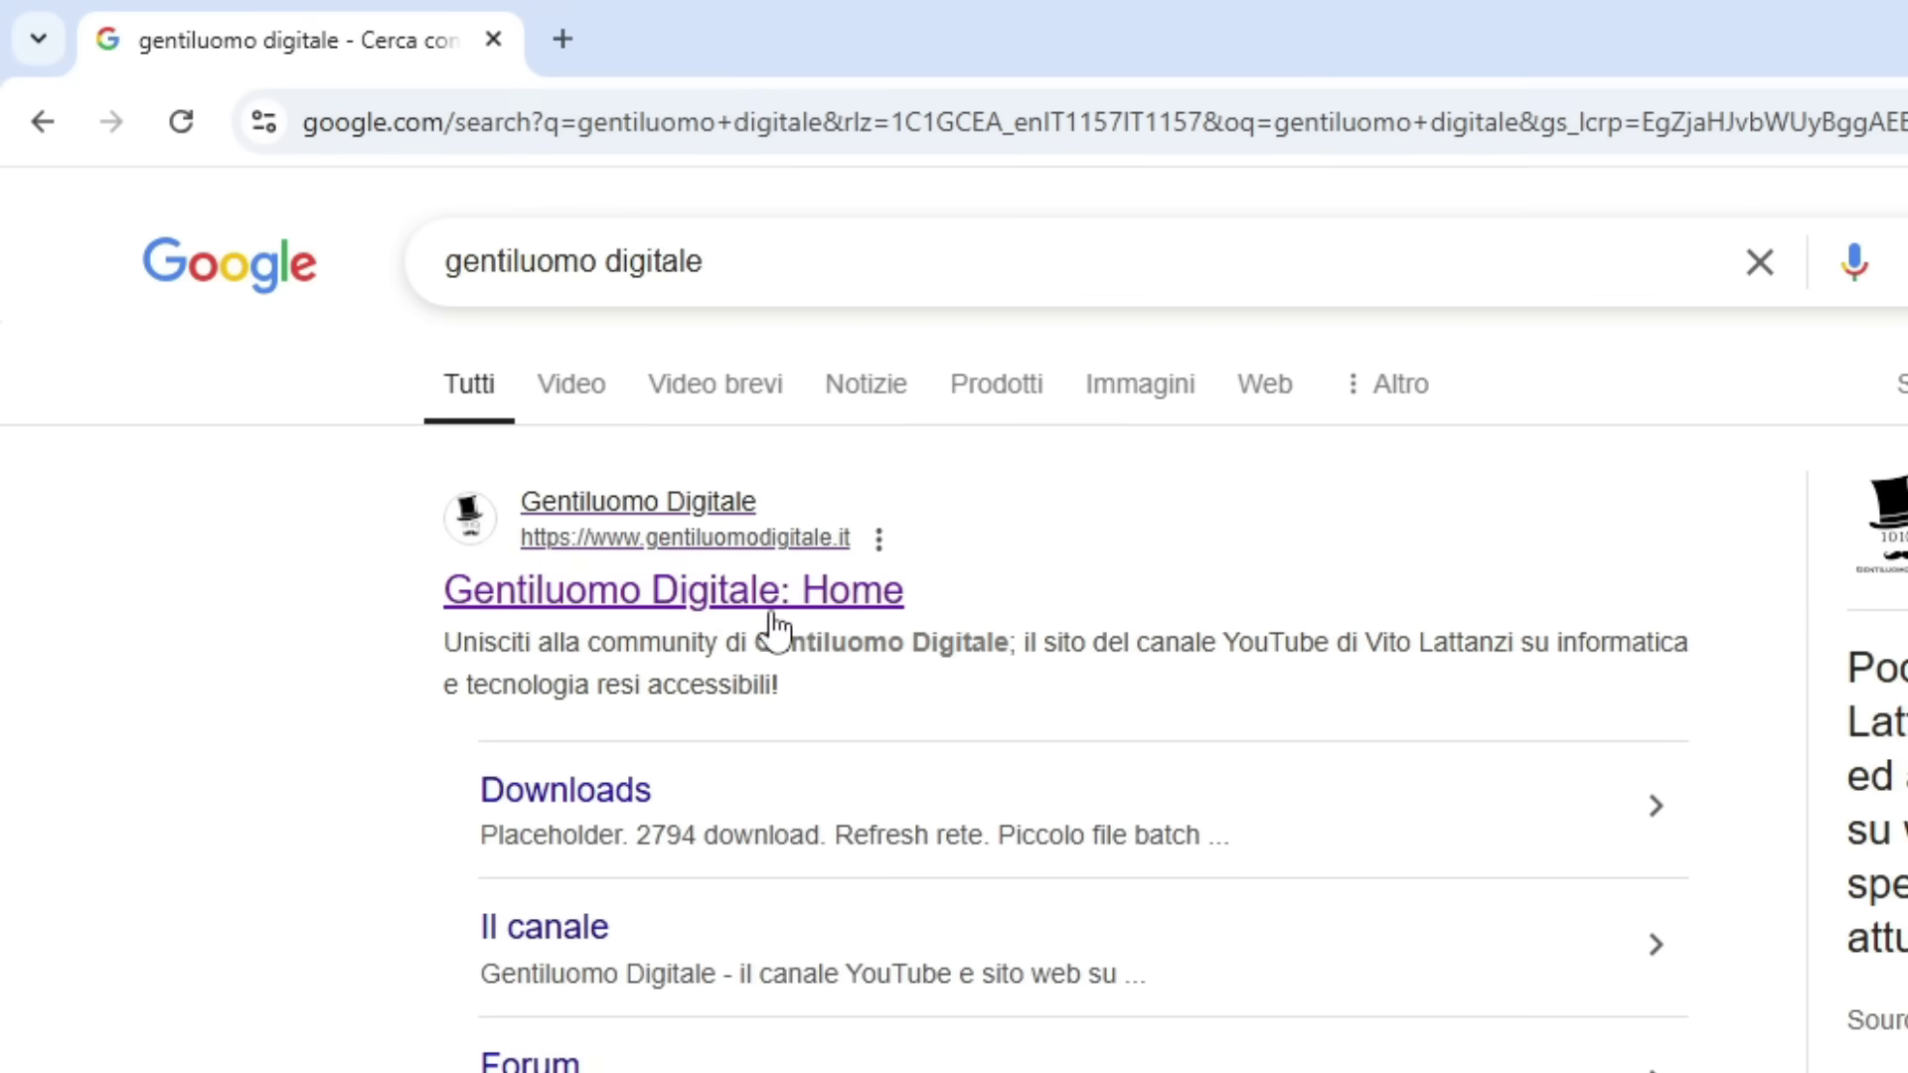
left_click(773, 614)
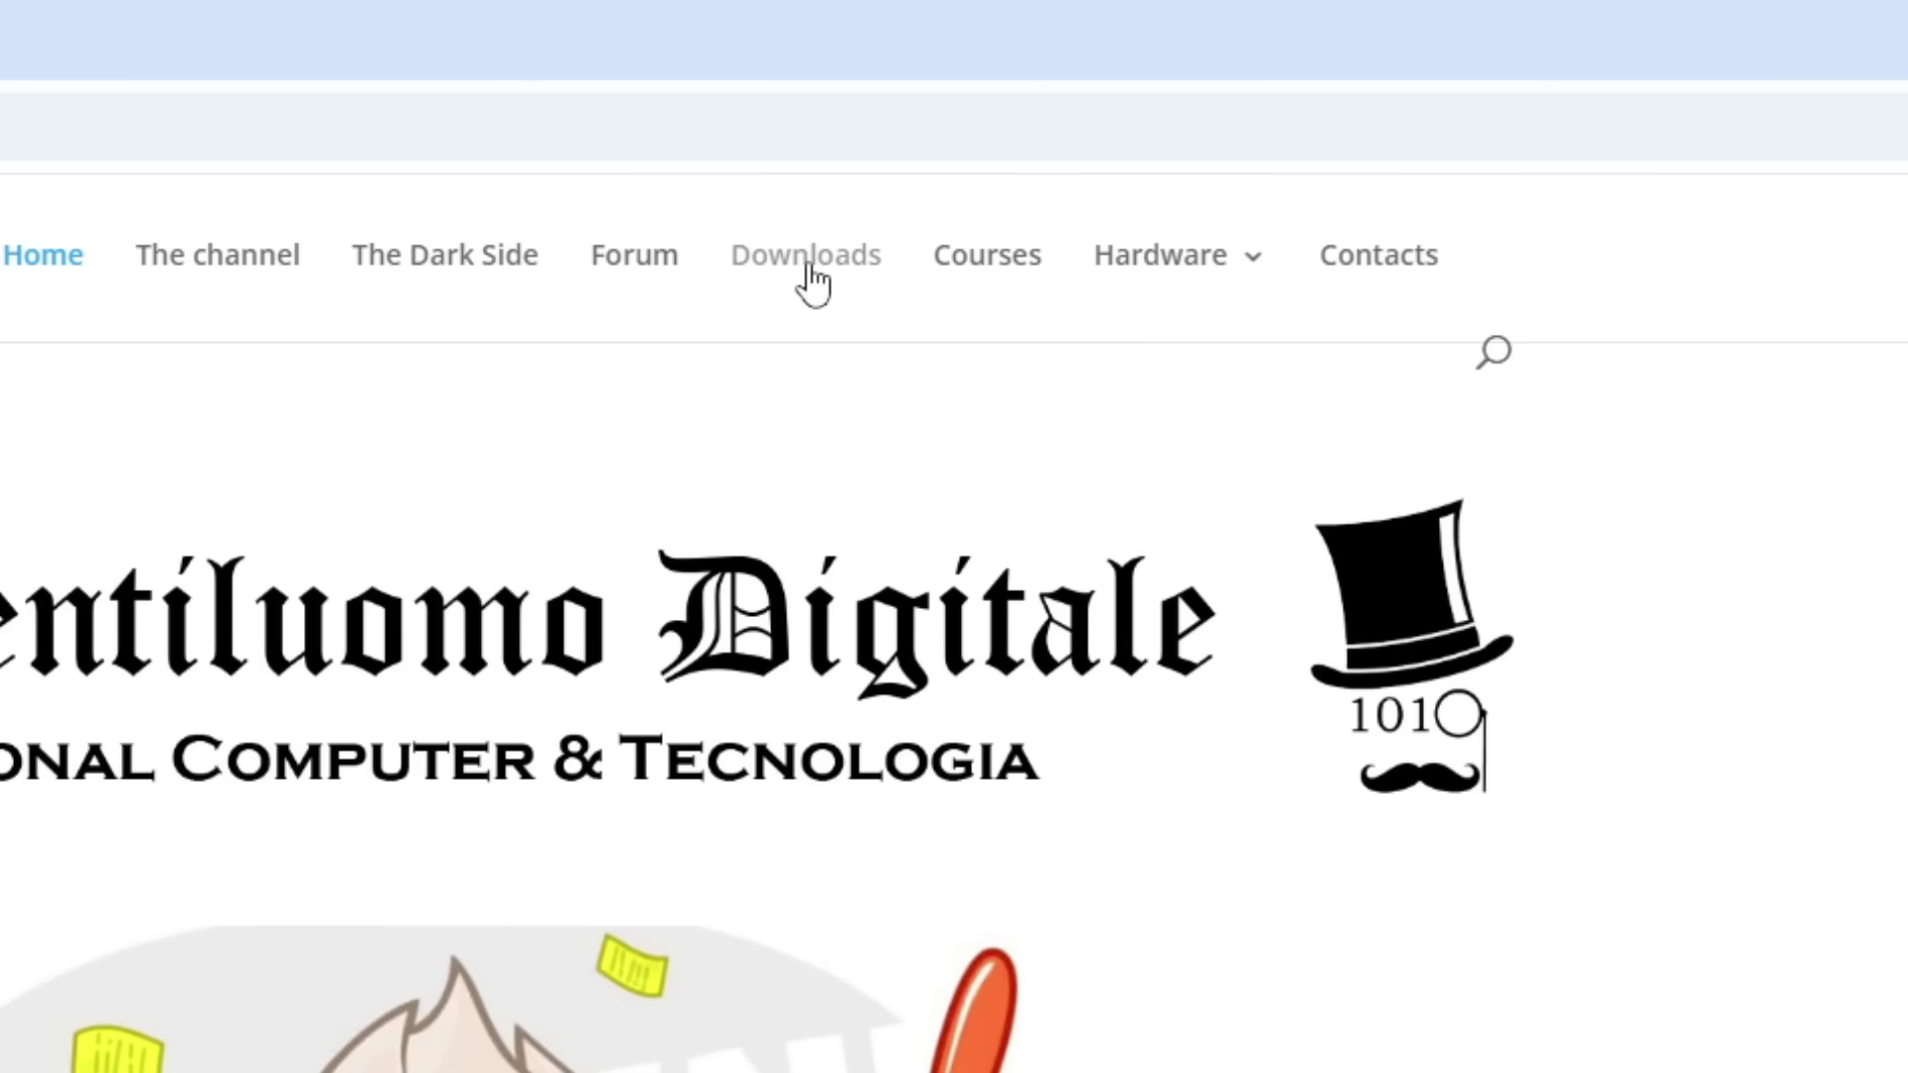
- Open the site's Downloads page and locate the Flyby 11 entry
left_click(809, 257)
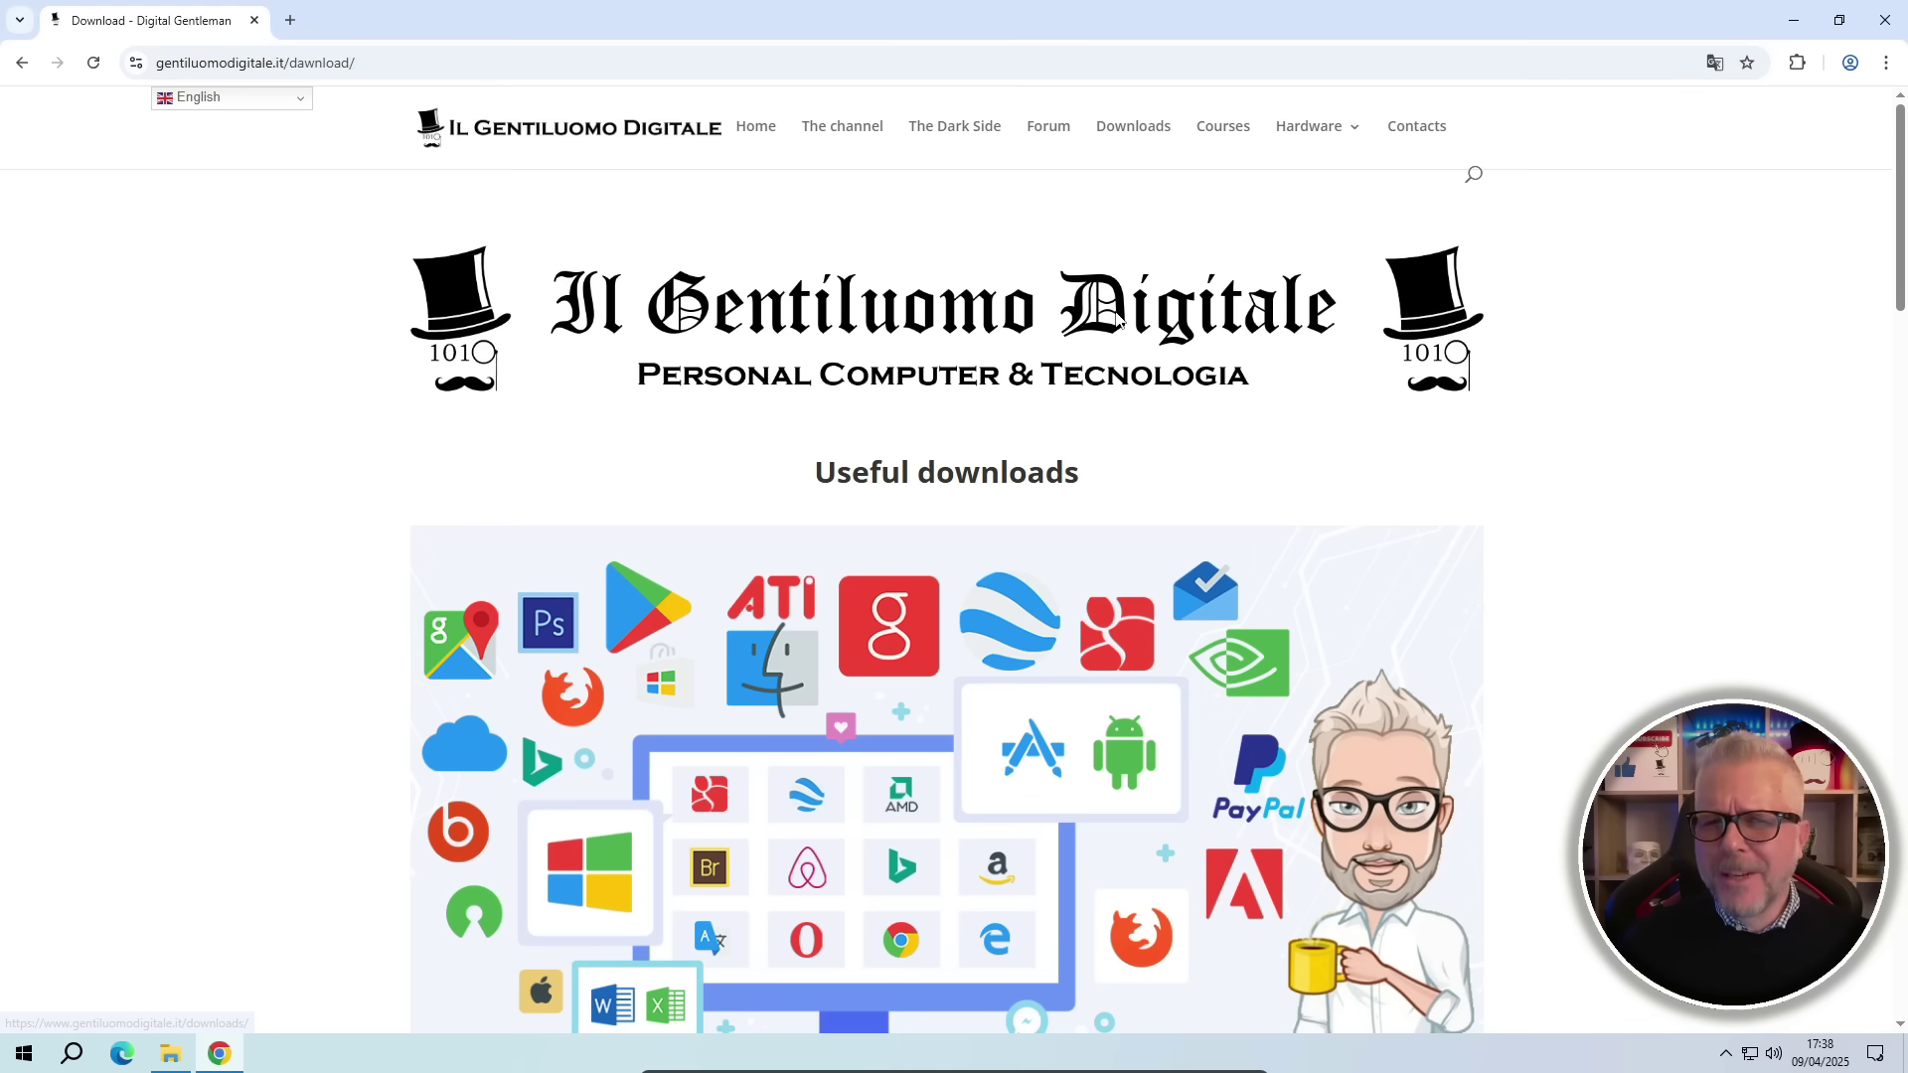
scroll(1115, 328, "down", 6)
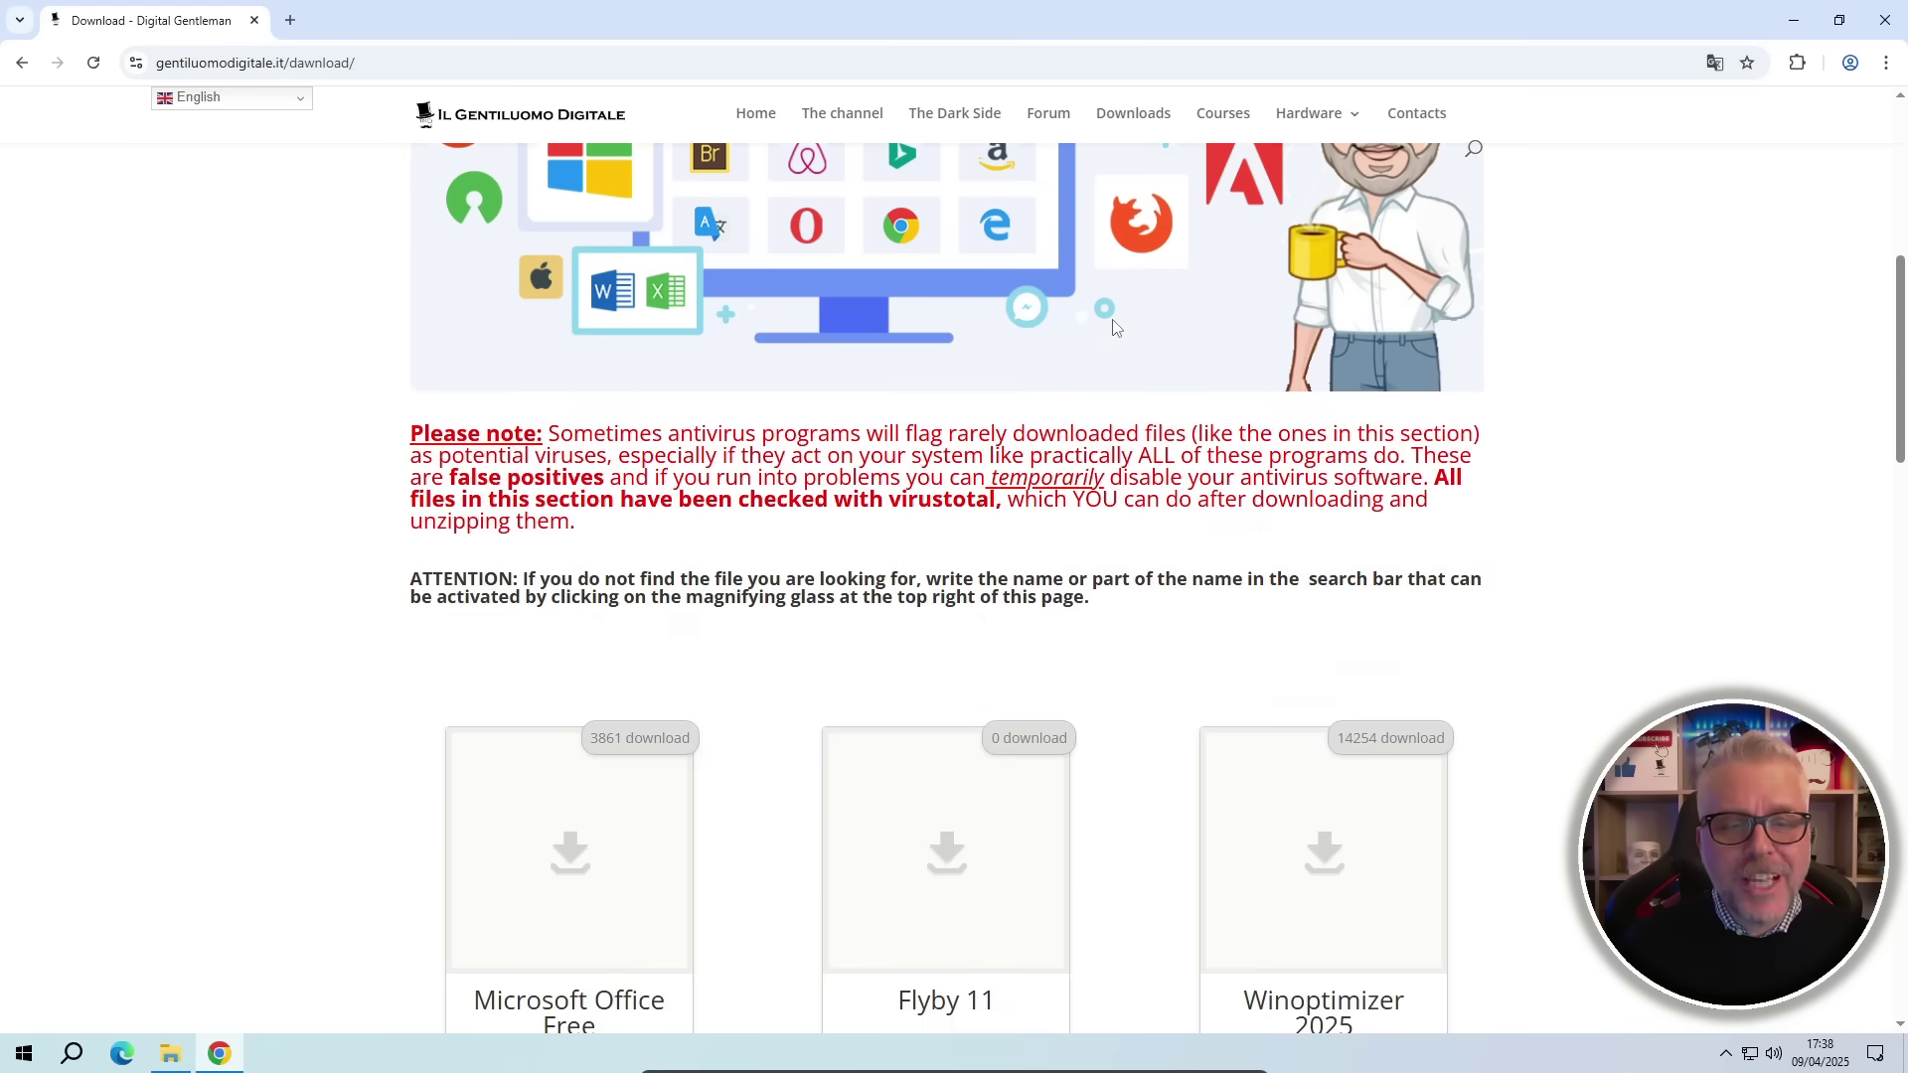
scroll(1115, 328, "down", 4)
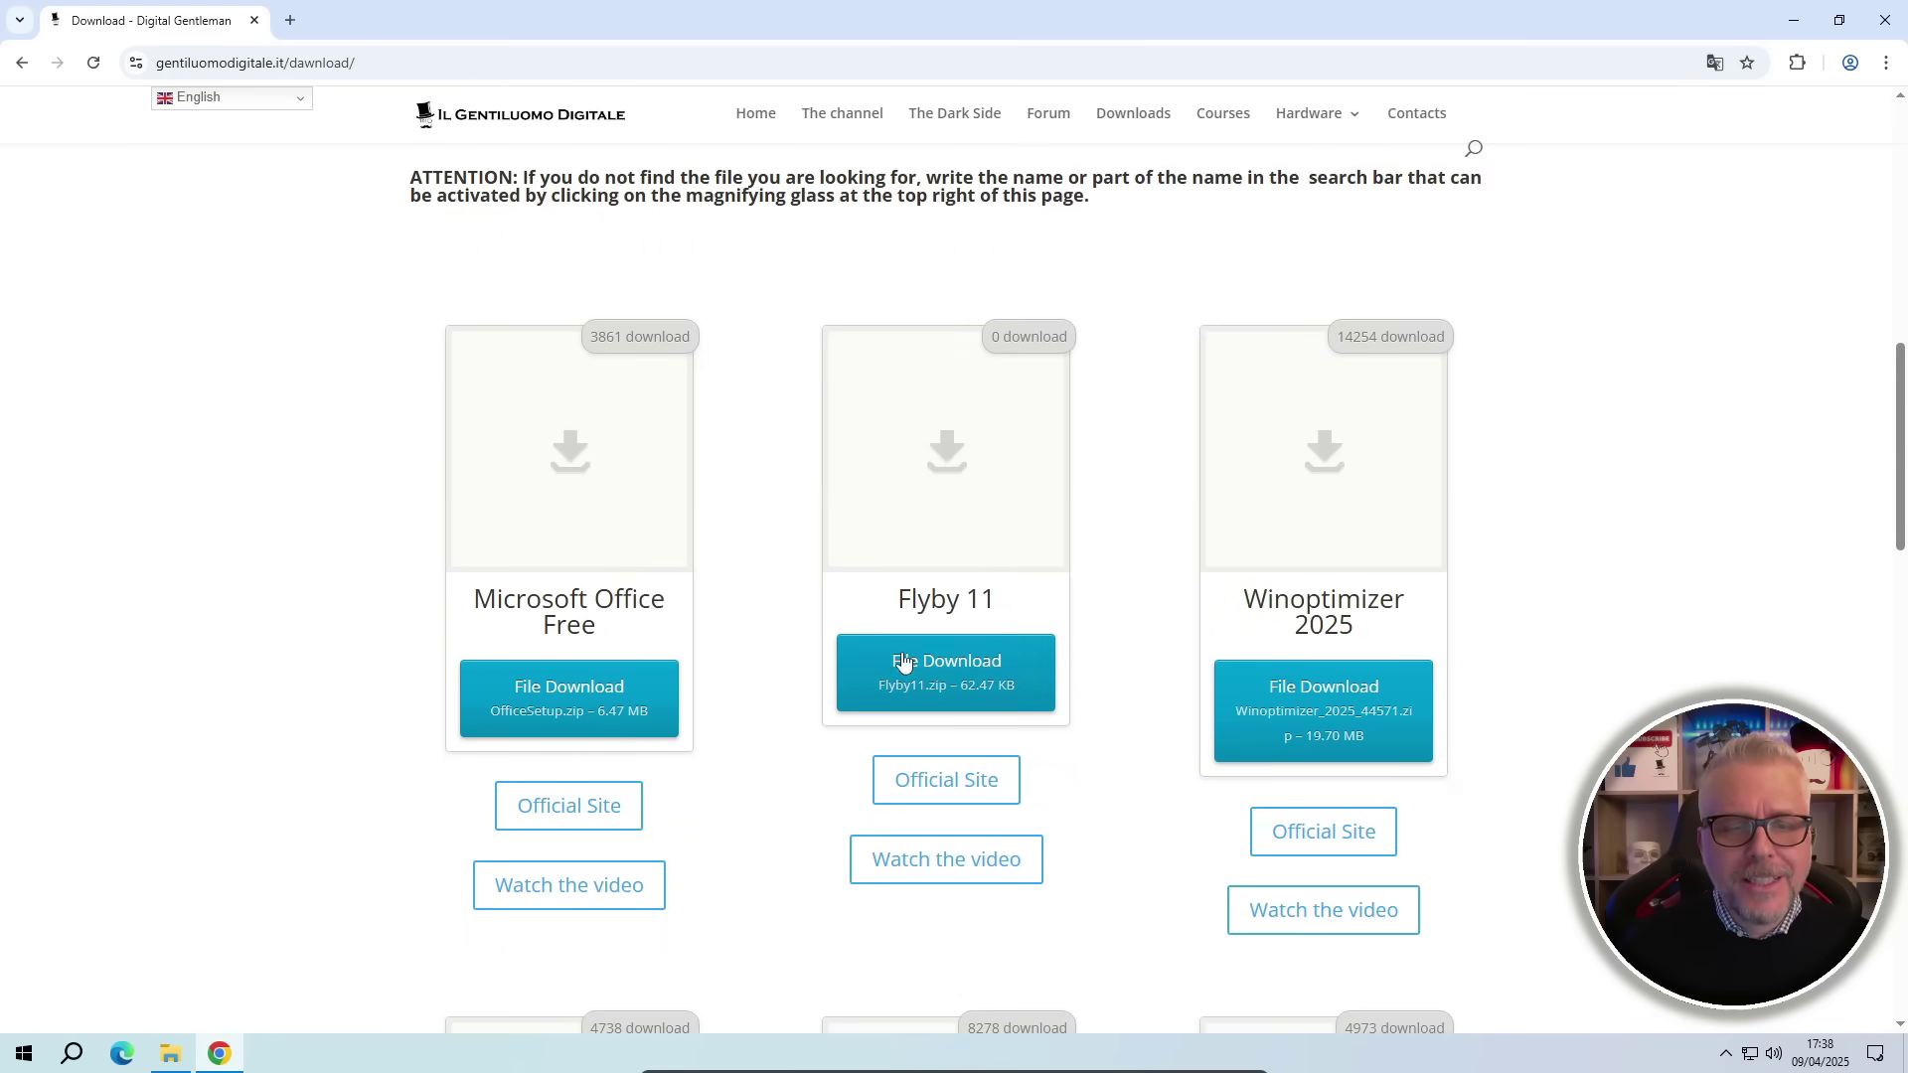
left_click_drag(896, 604, 998, 608)
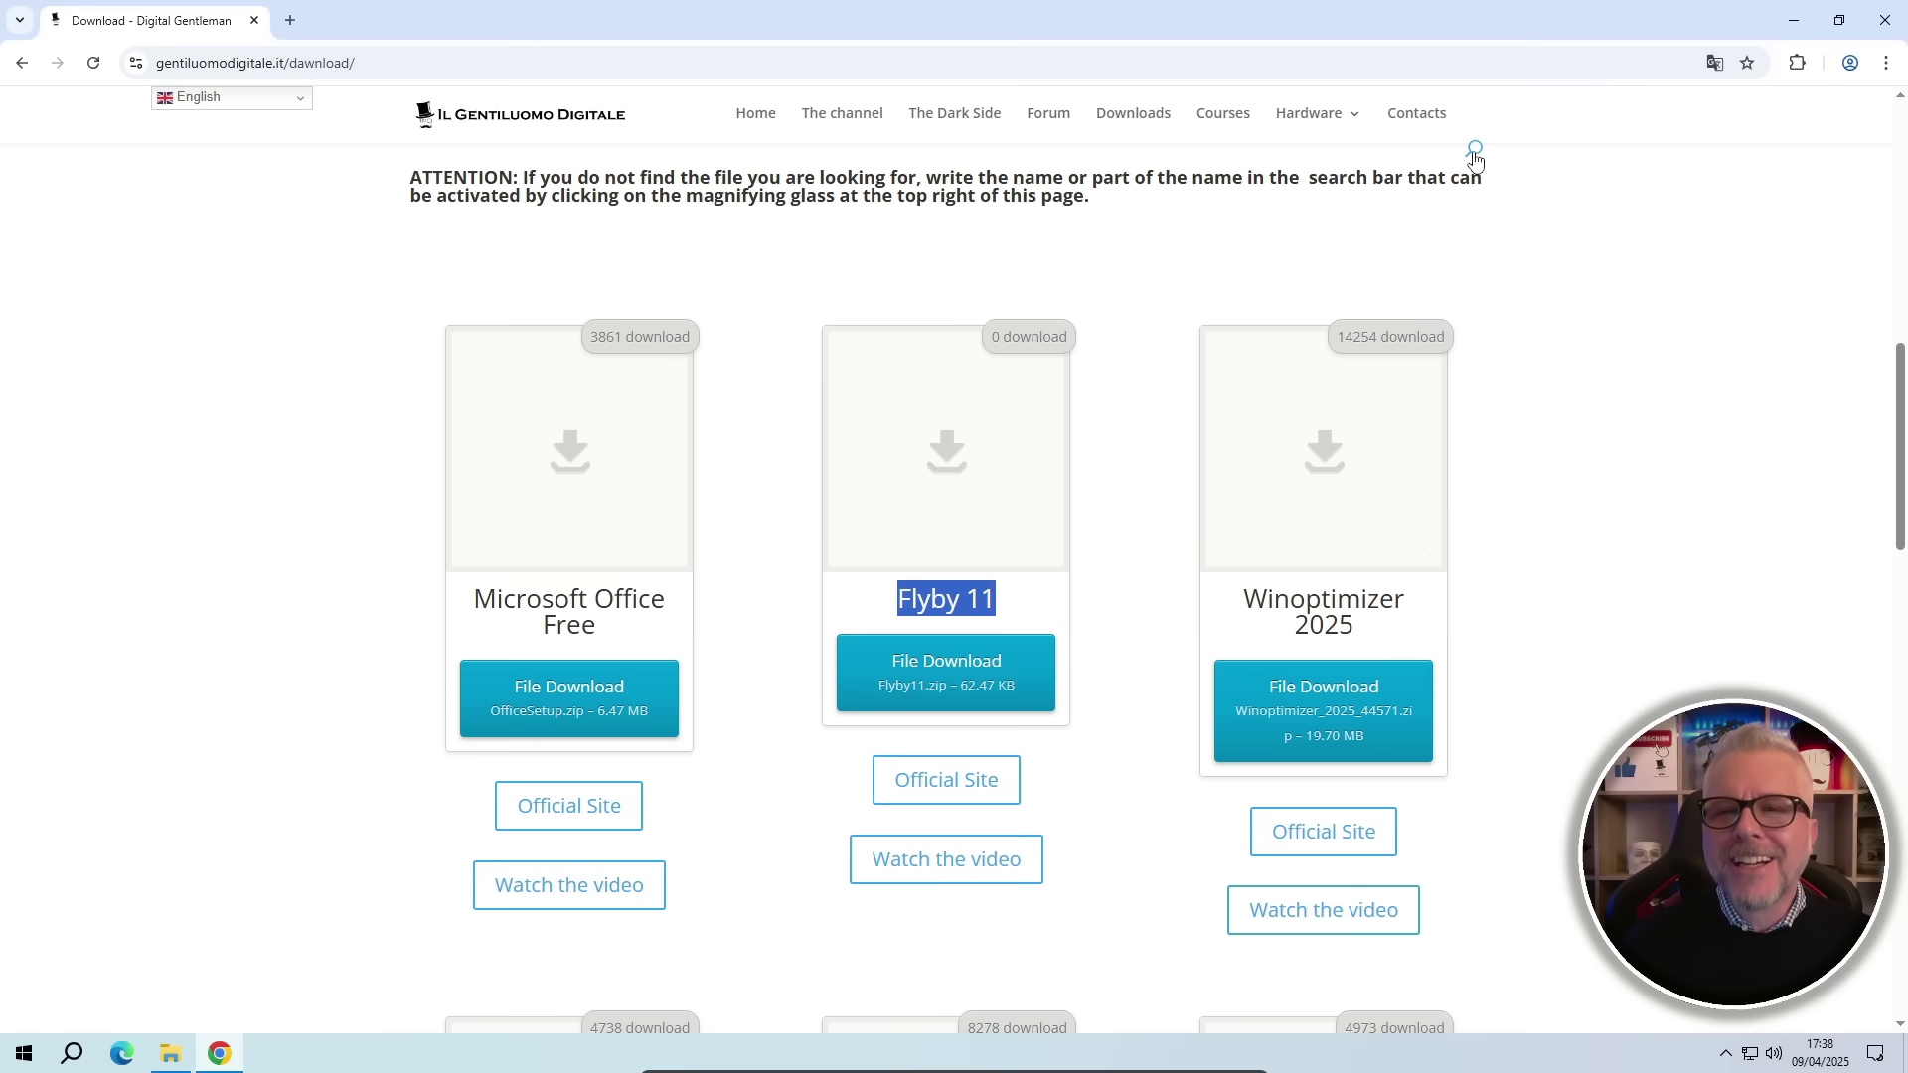
- Search the site for "flyby" and download Flyby11.zip from the Flyby 11 result
left_click(1573, 303)
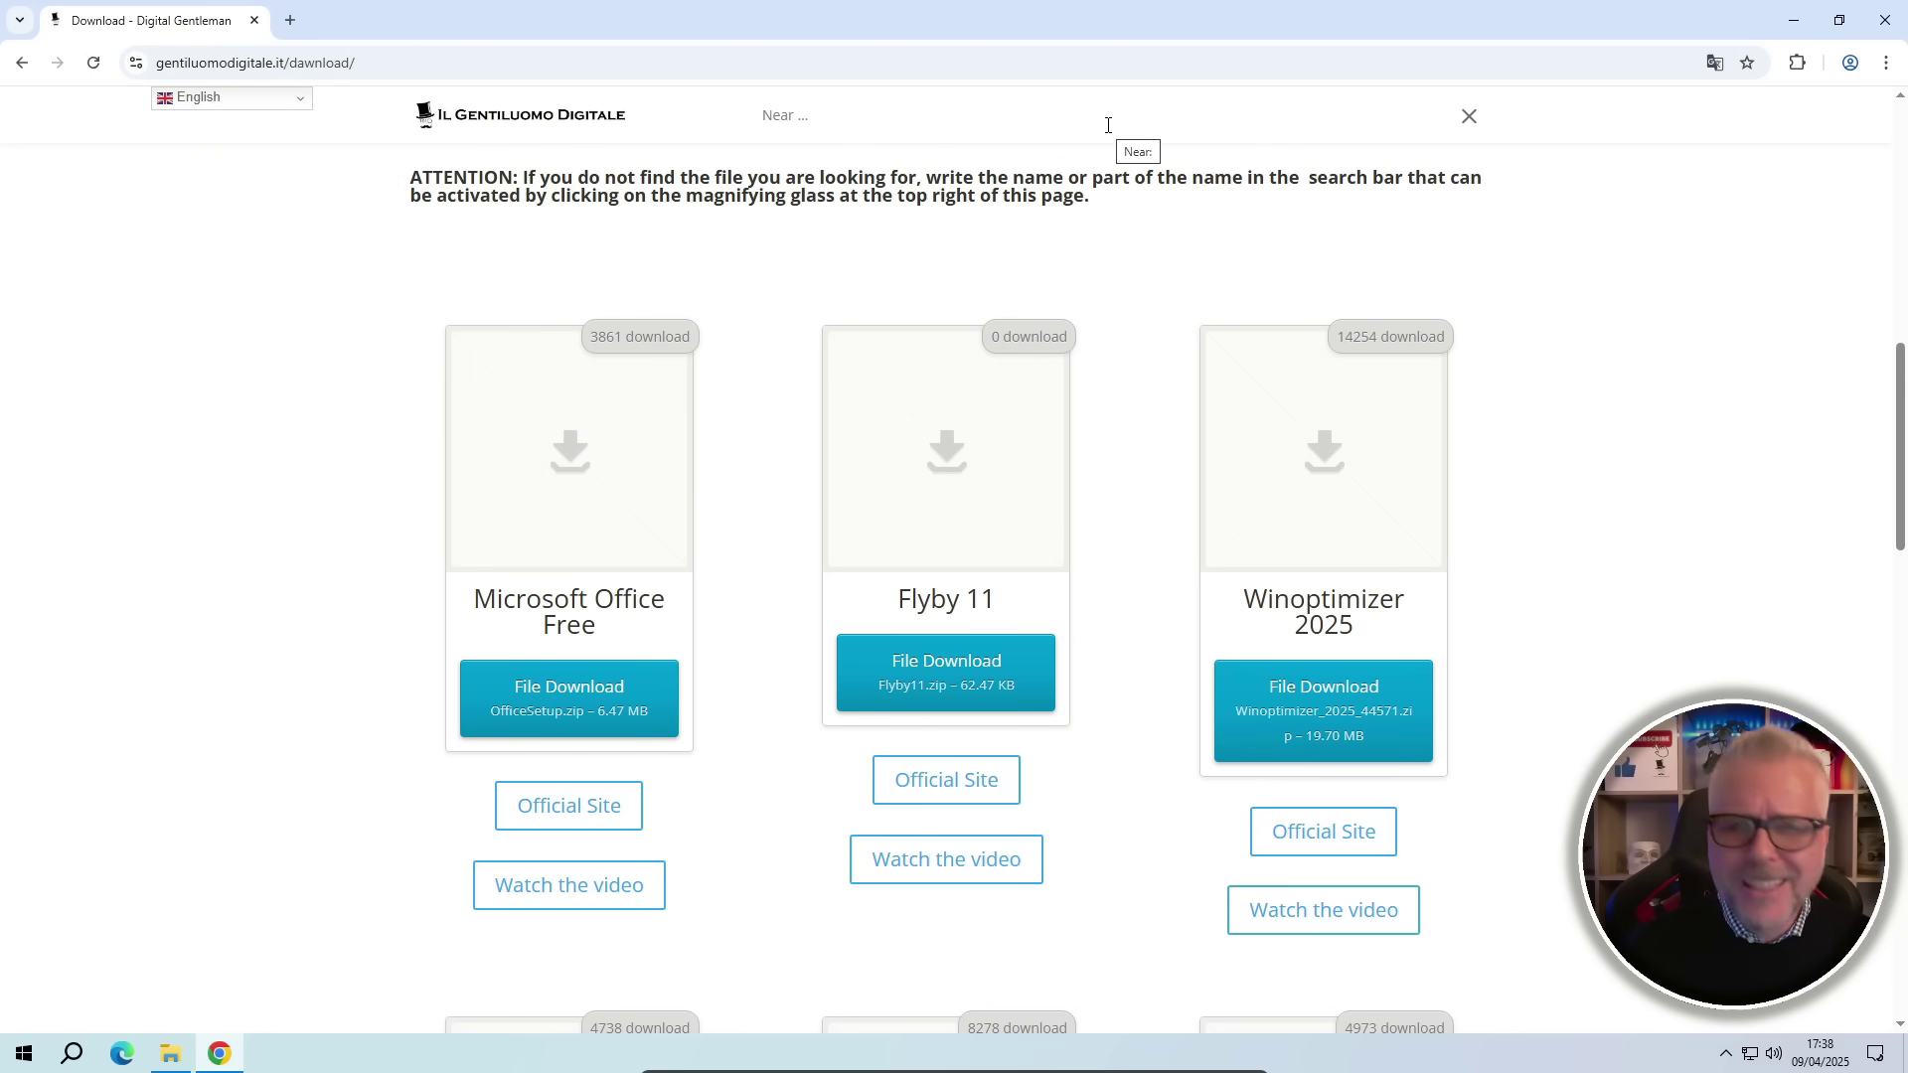
type("f")
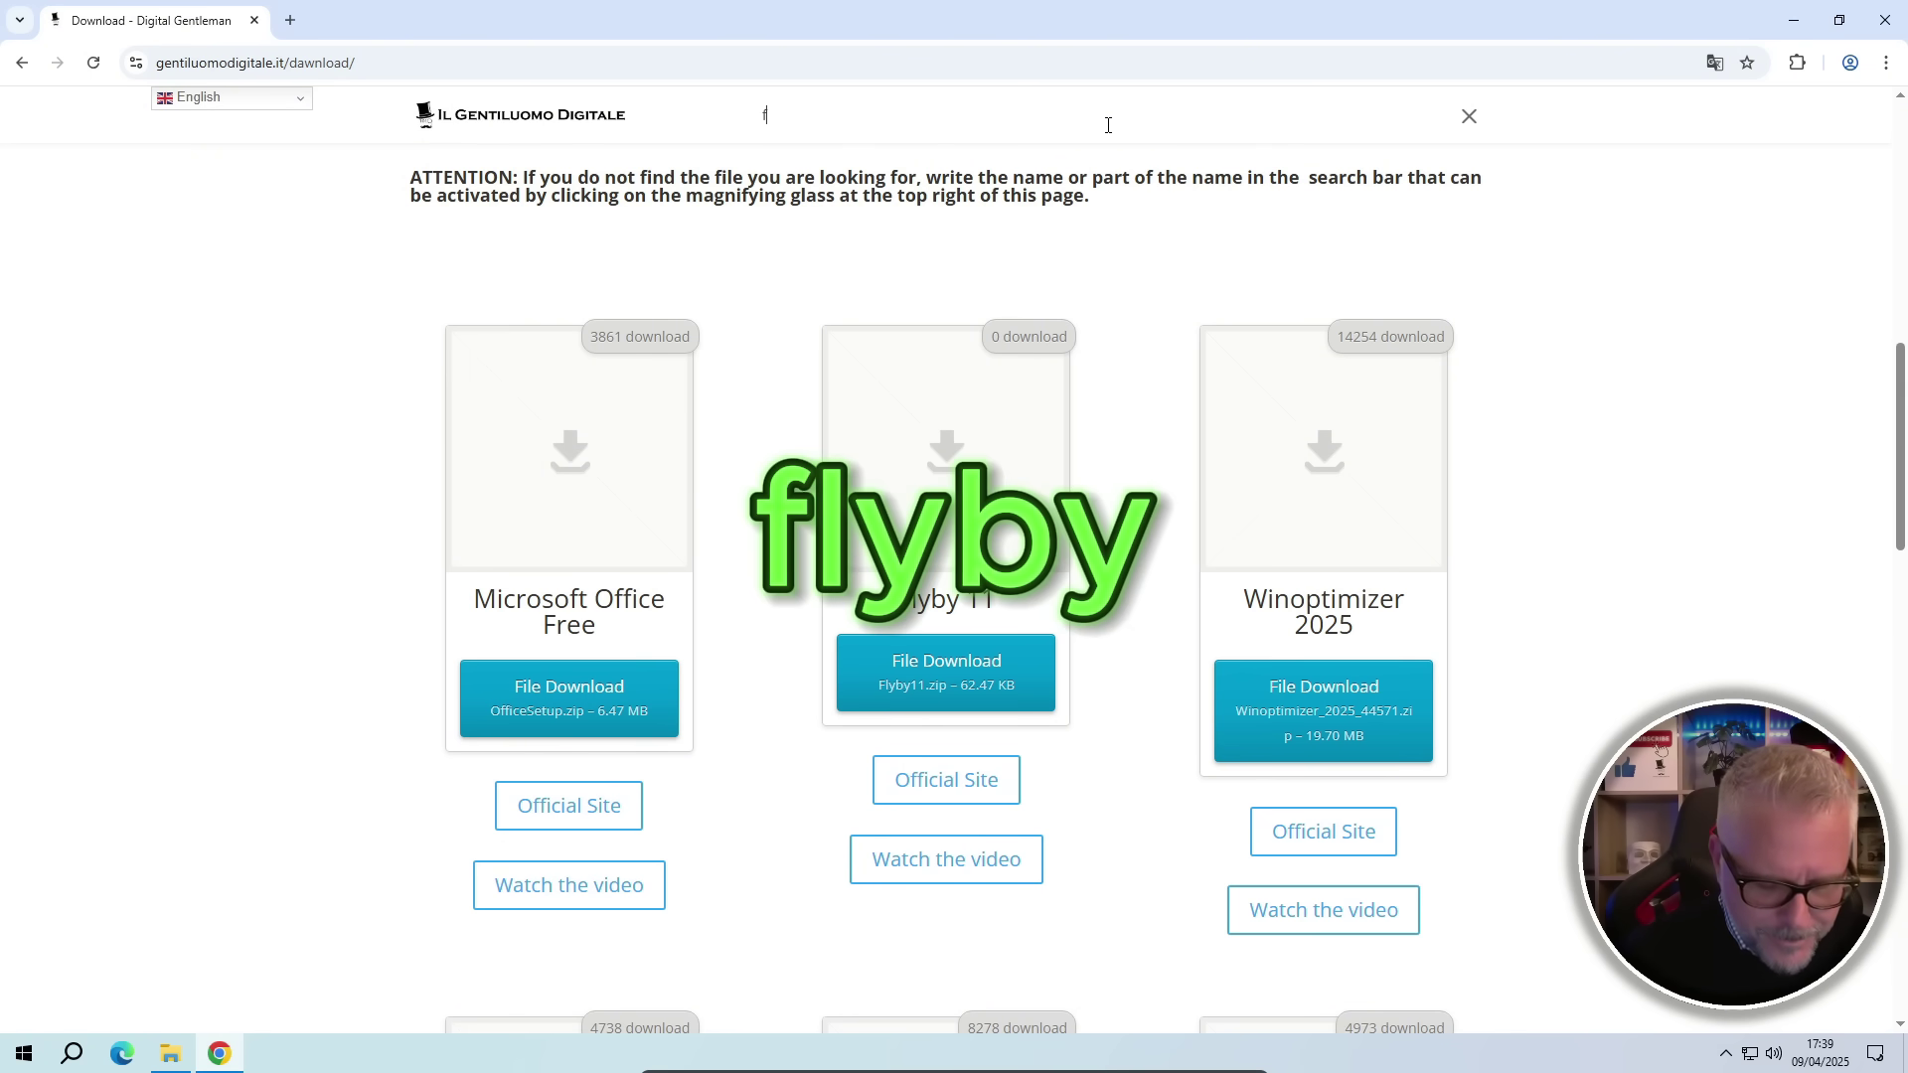
type("lyby")
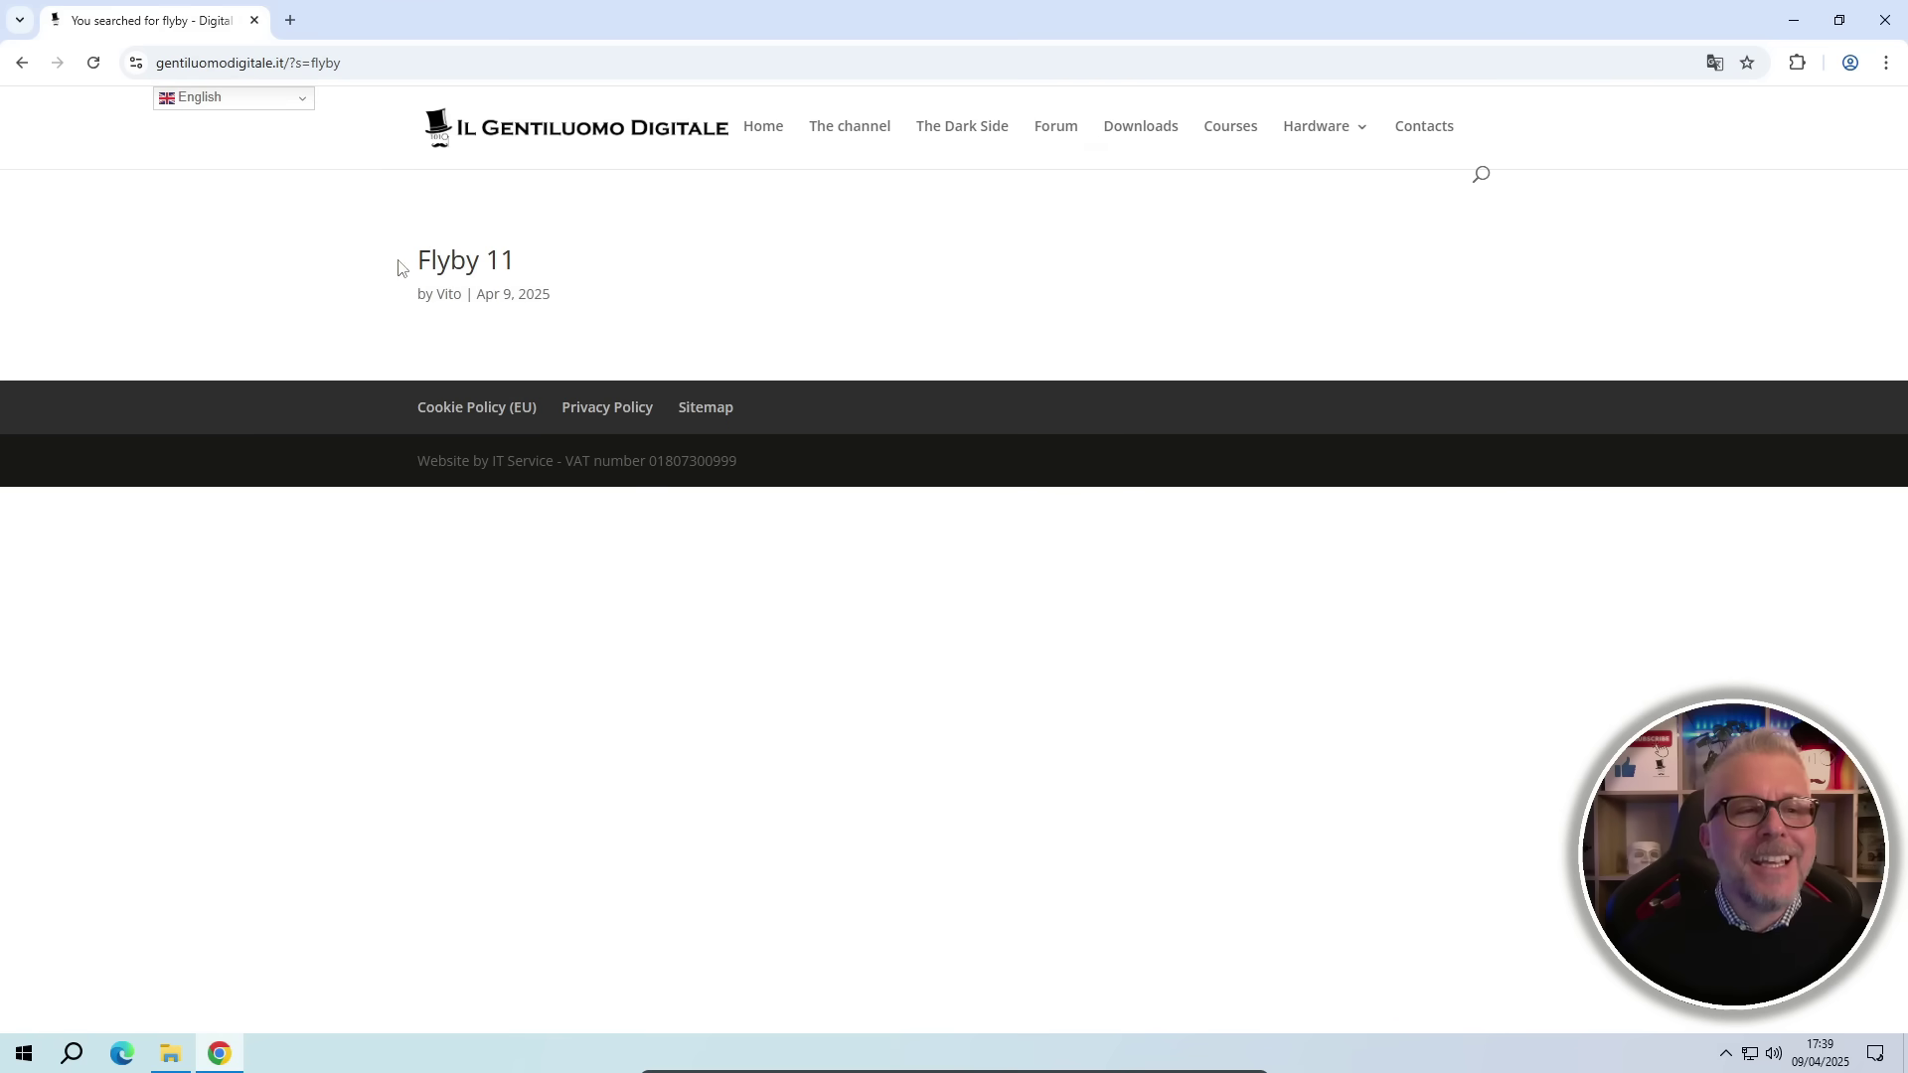
left_click(464, 278)
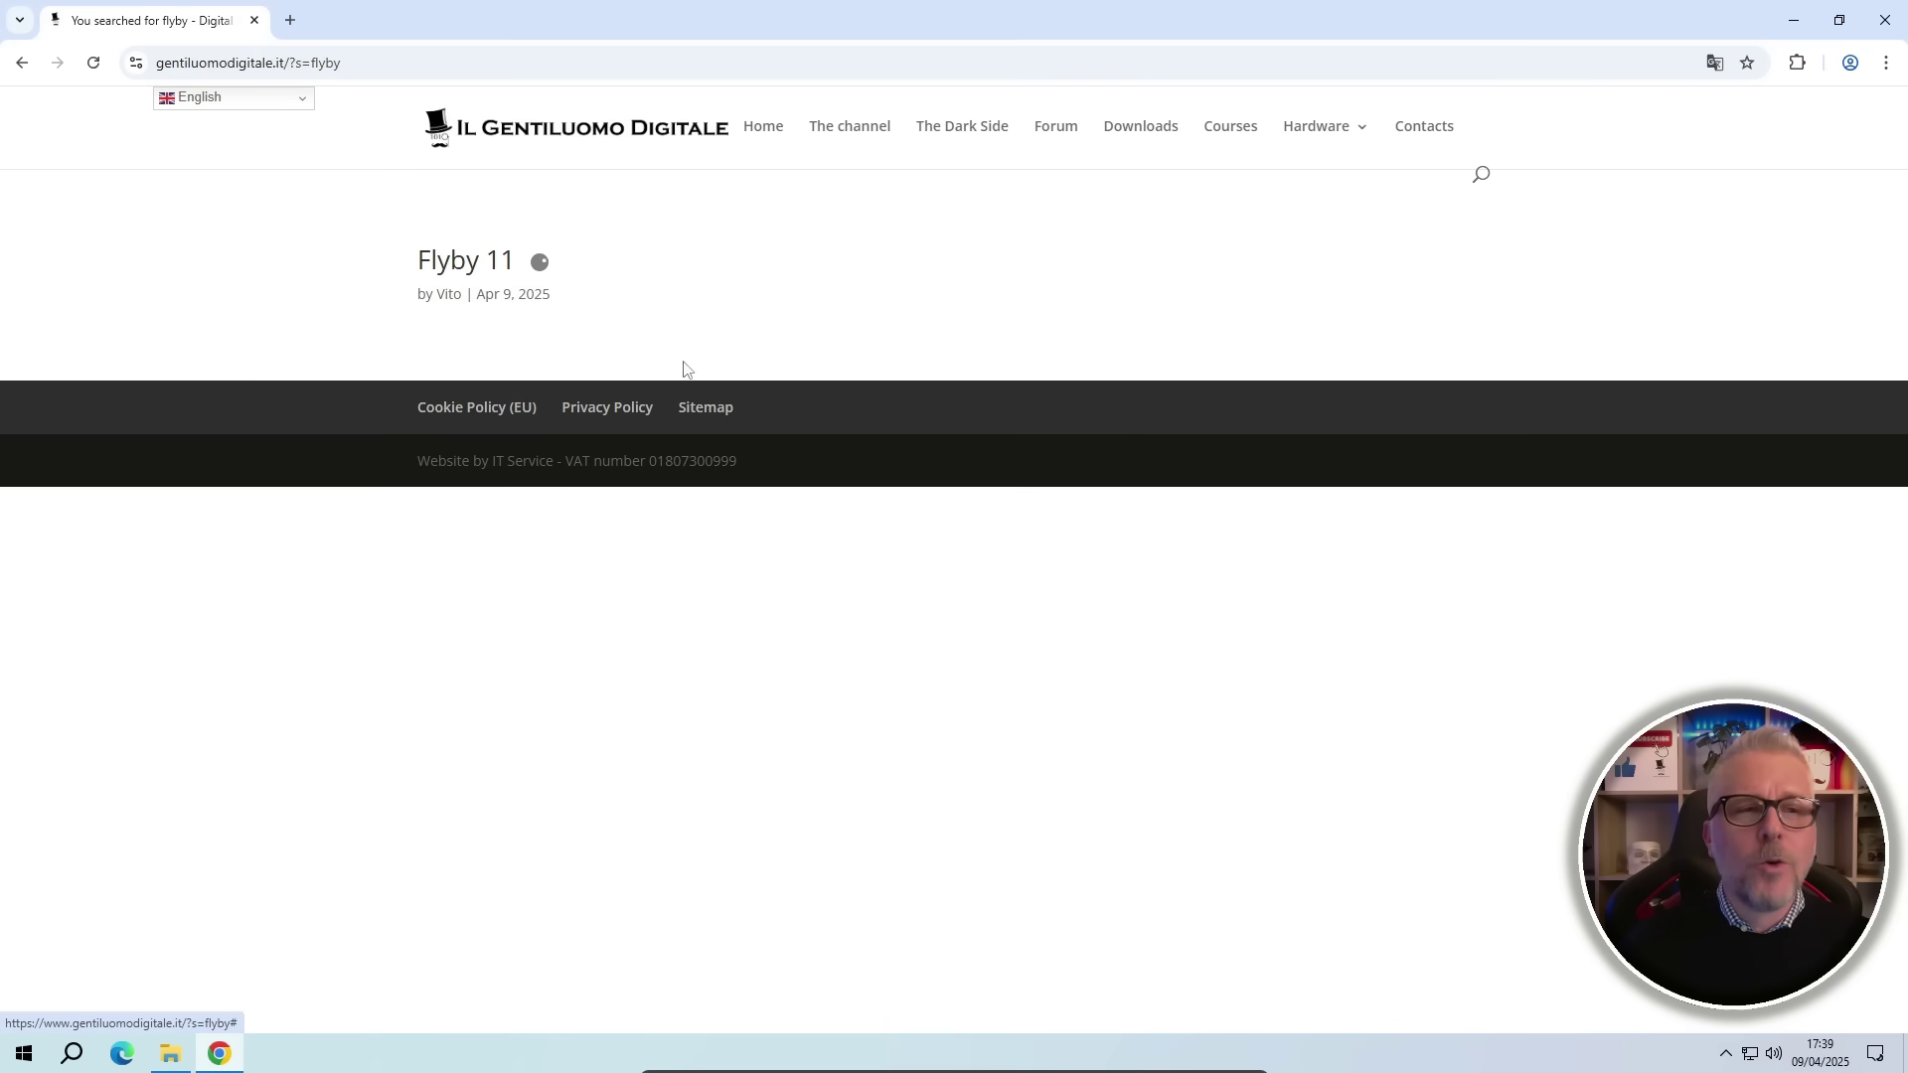
mouse_move(1614, 122)
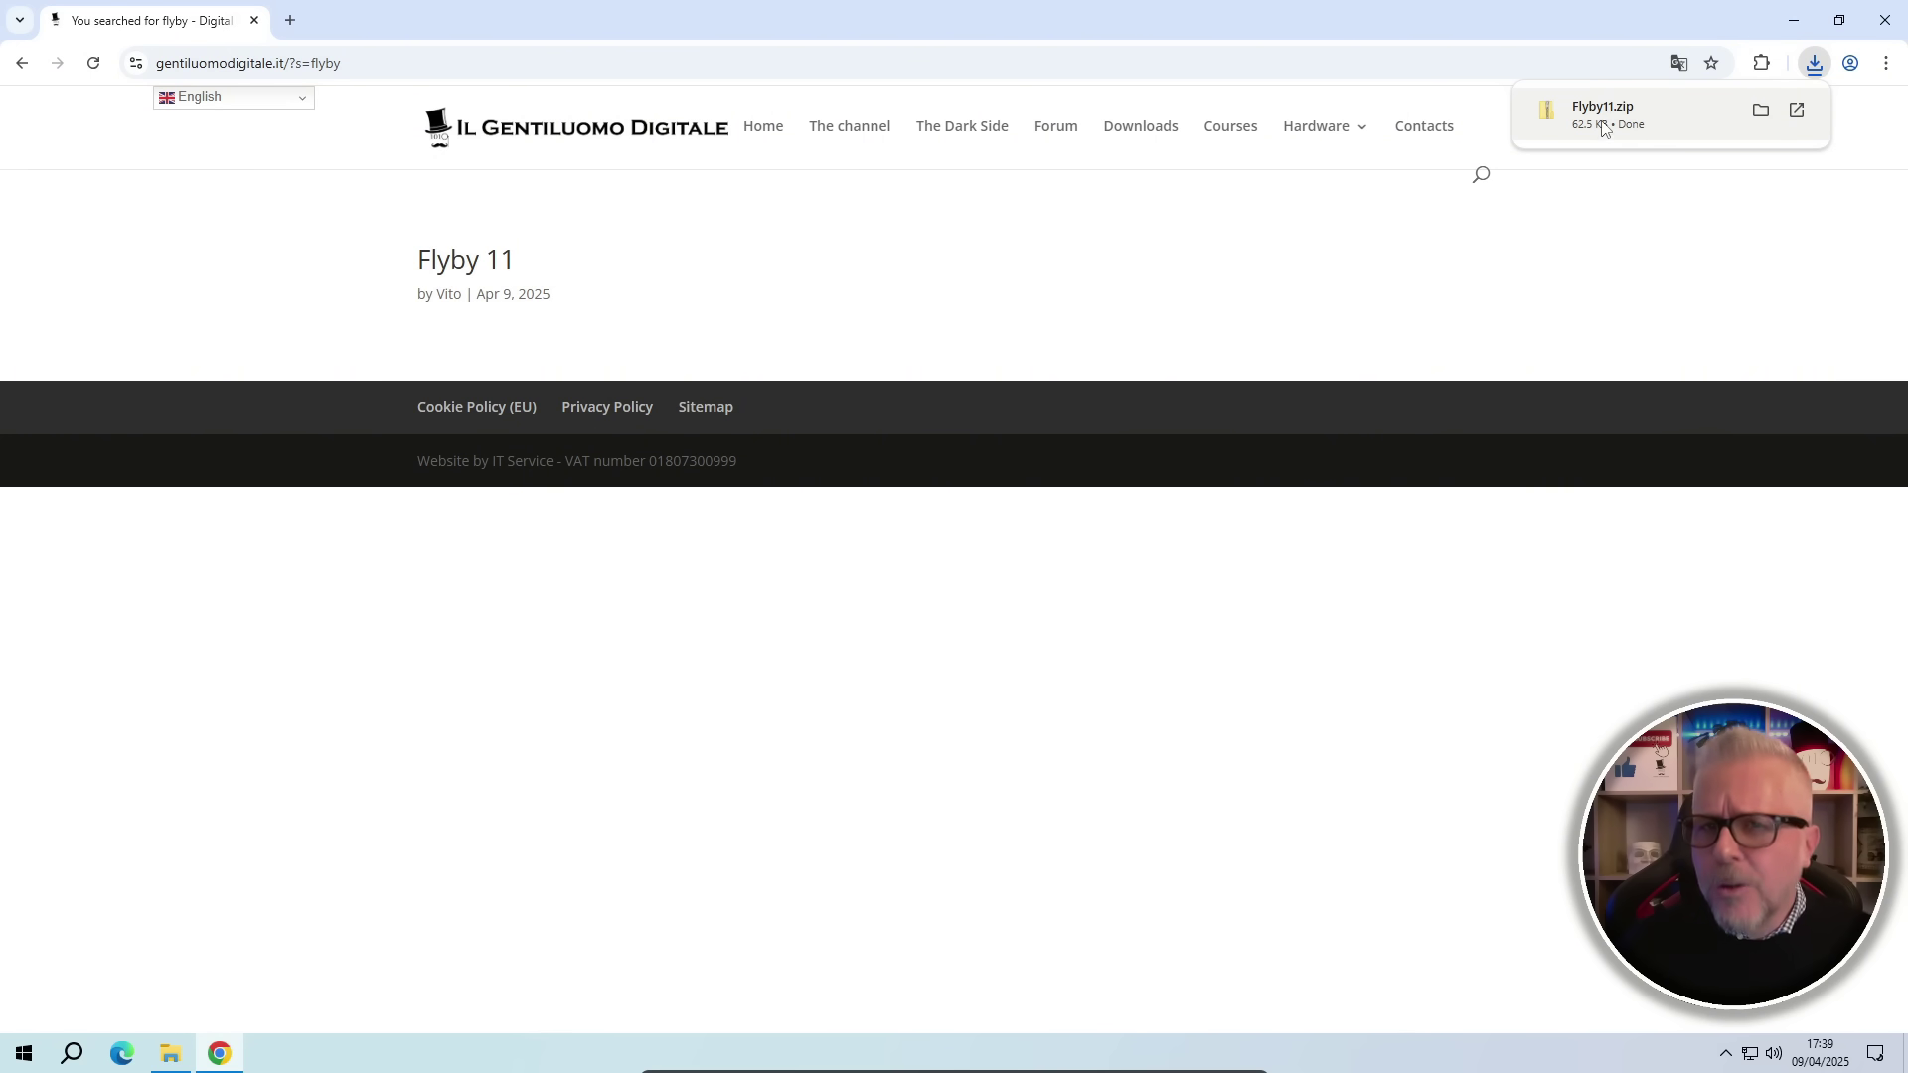
- Search the web for "windows 11 iso" and open Microsoft's "Scarica Windows 11" page
left_click(409, 65)
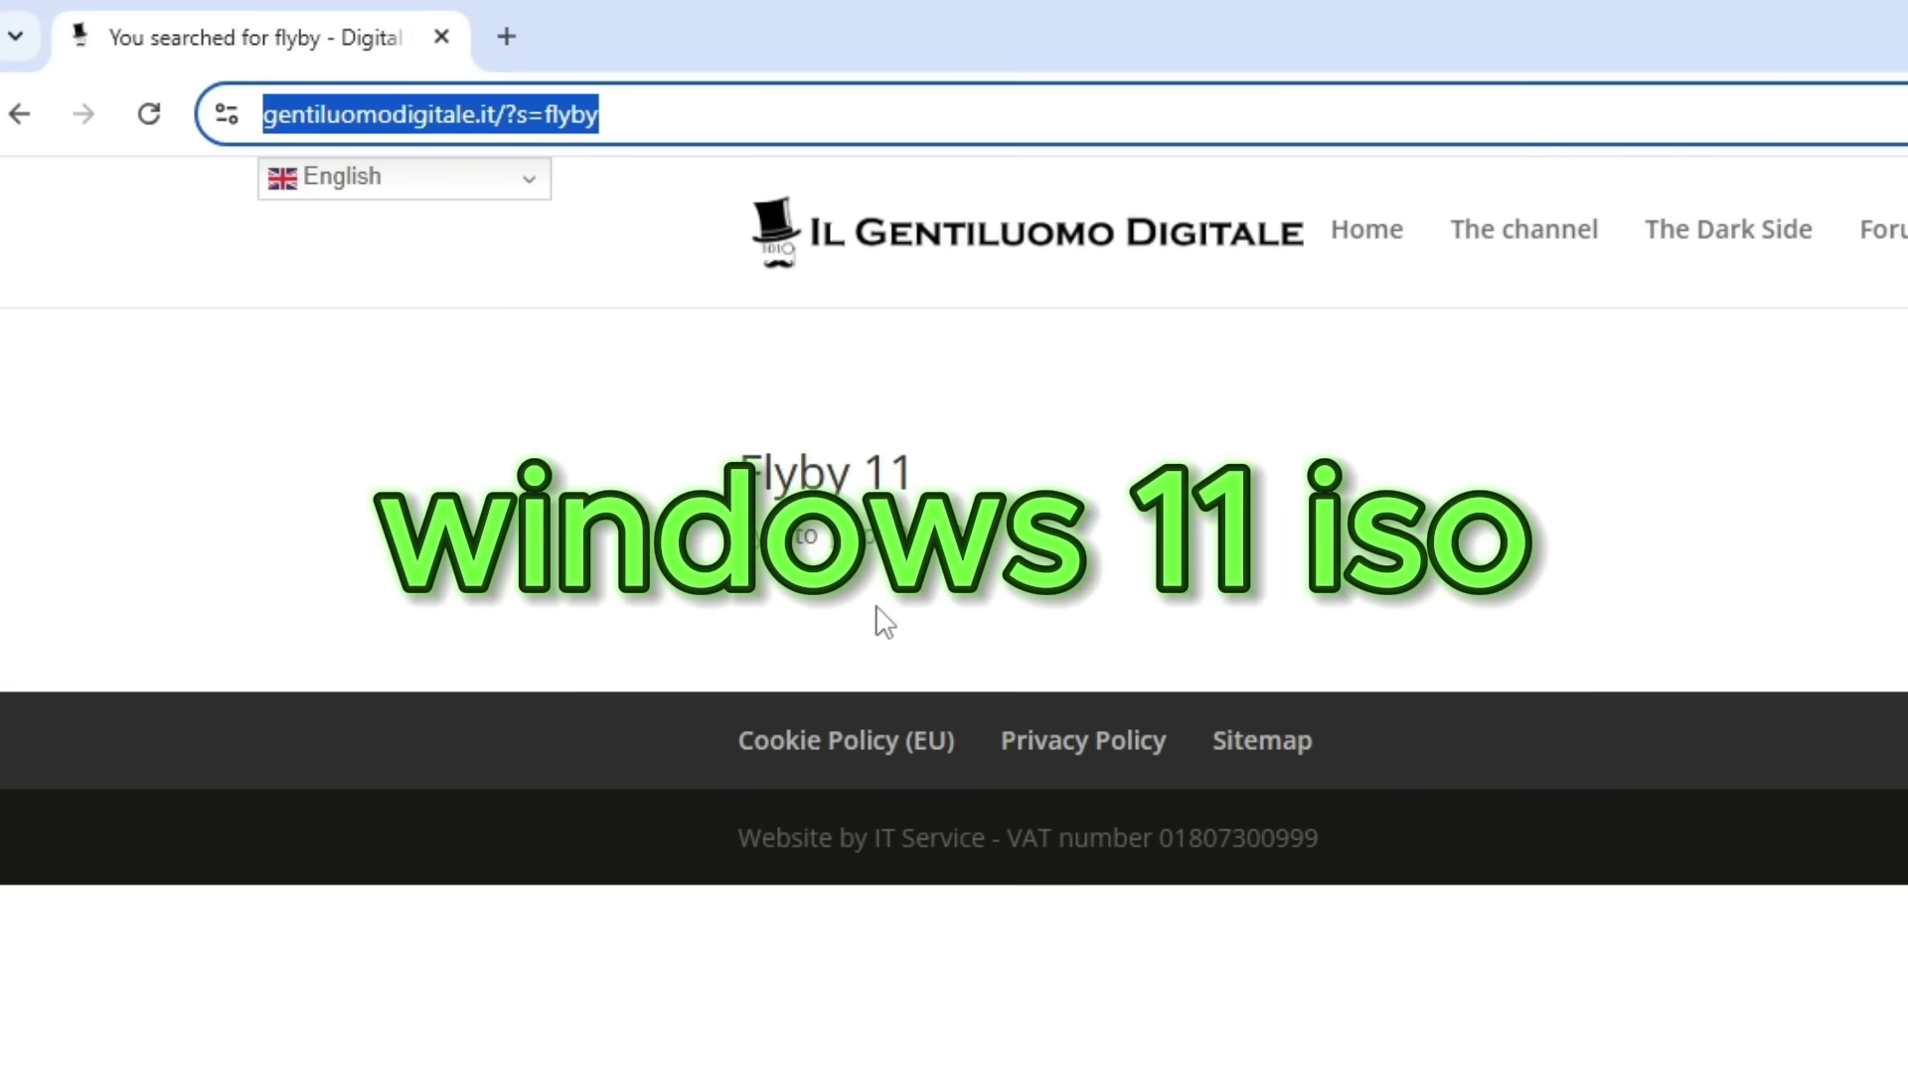
type("windows ")
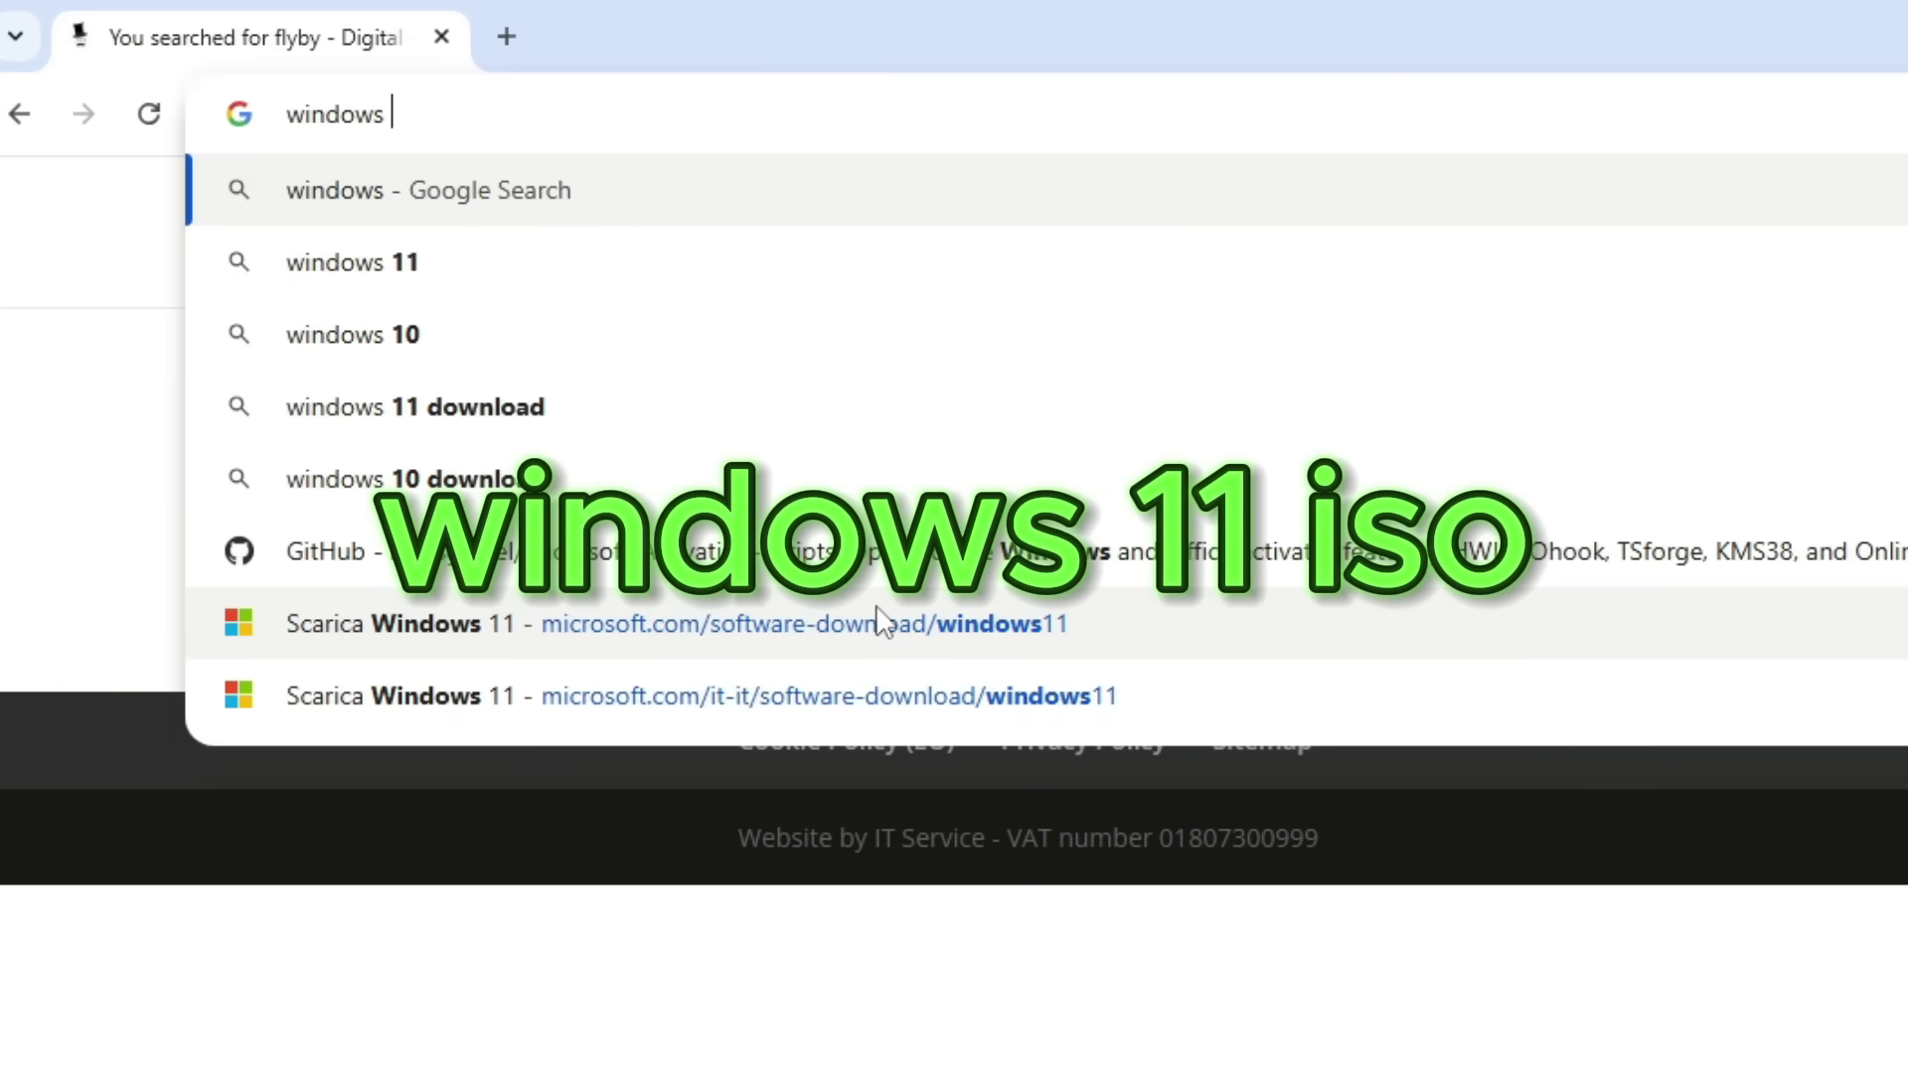
type("11 iso")
key("Return")
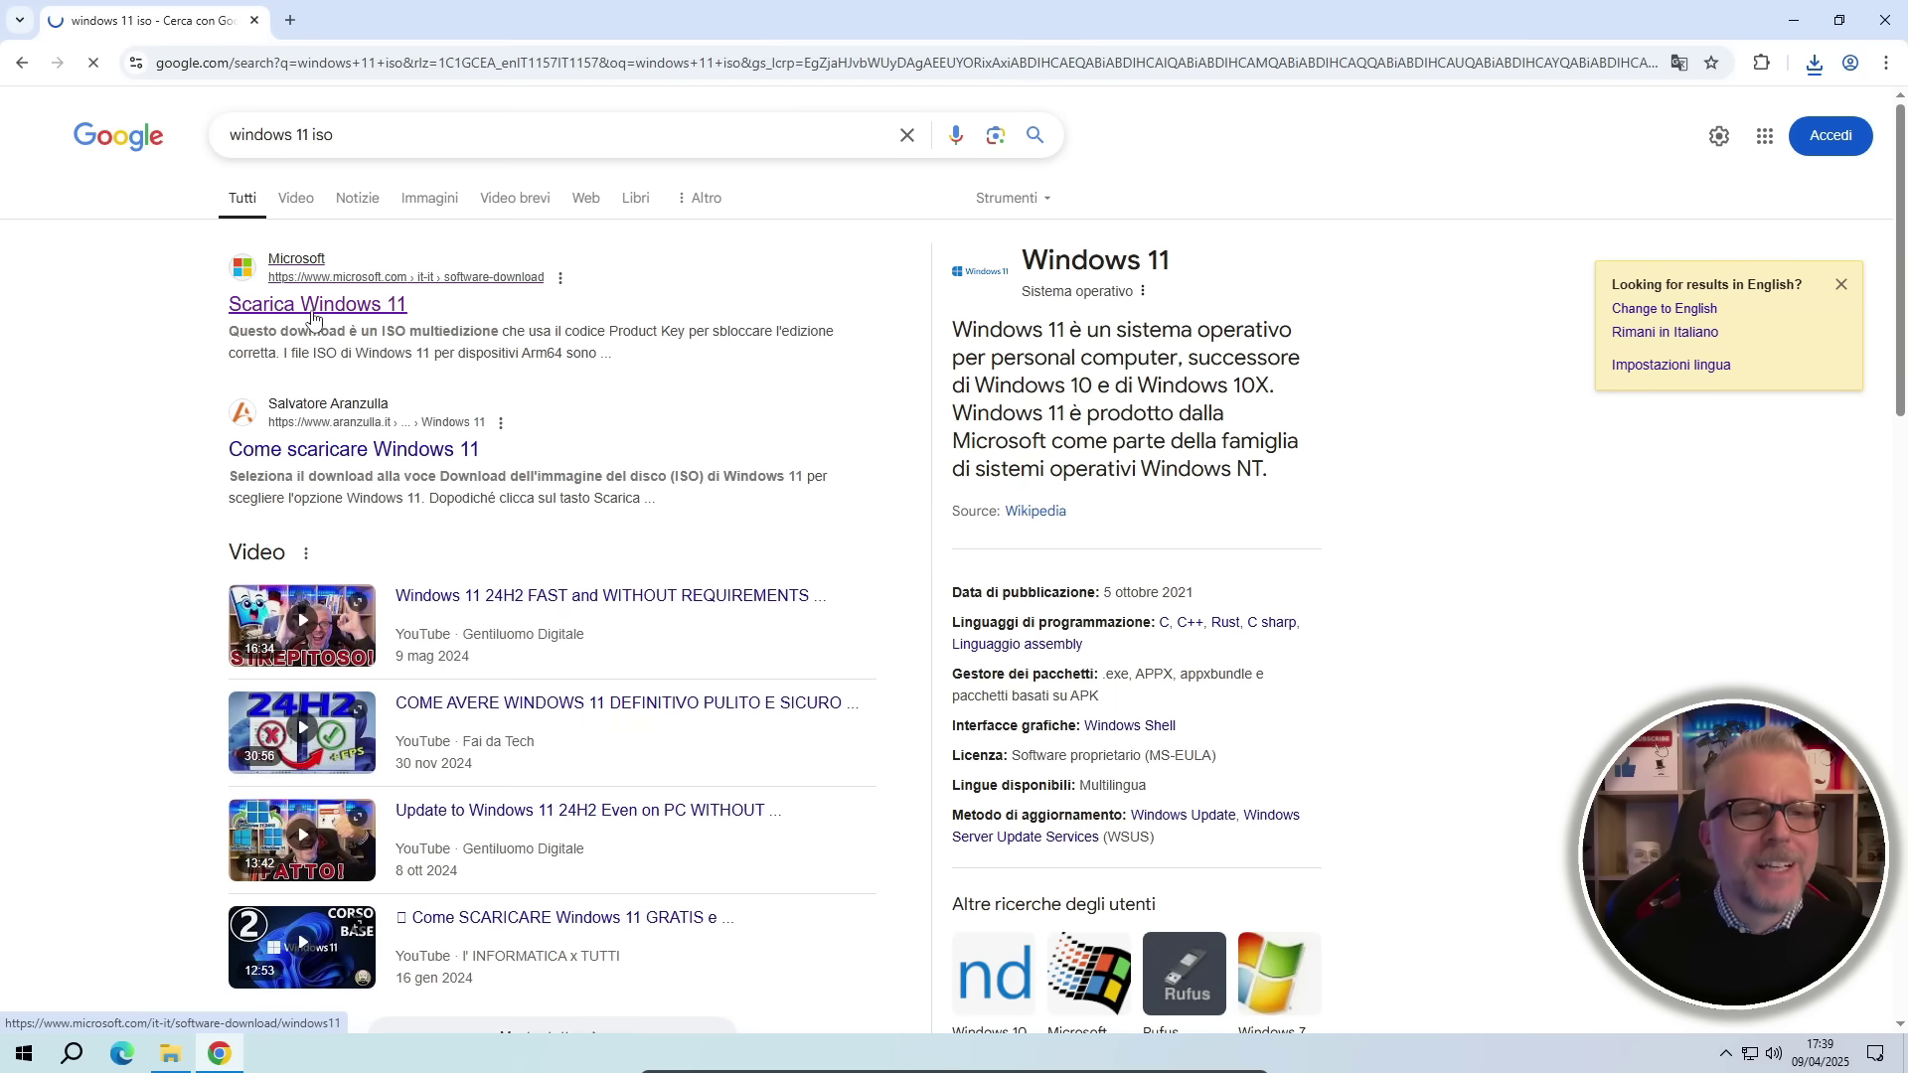
left_click(639, 620)
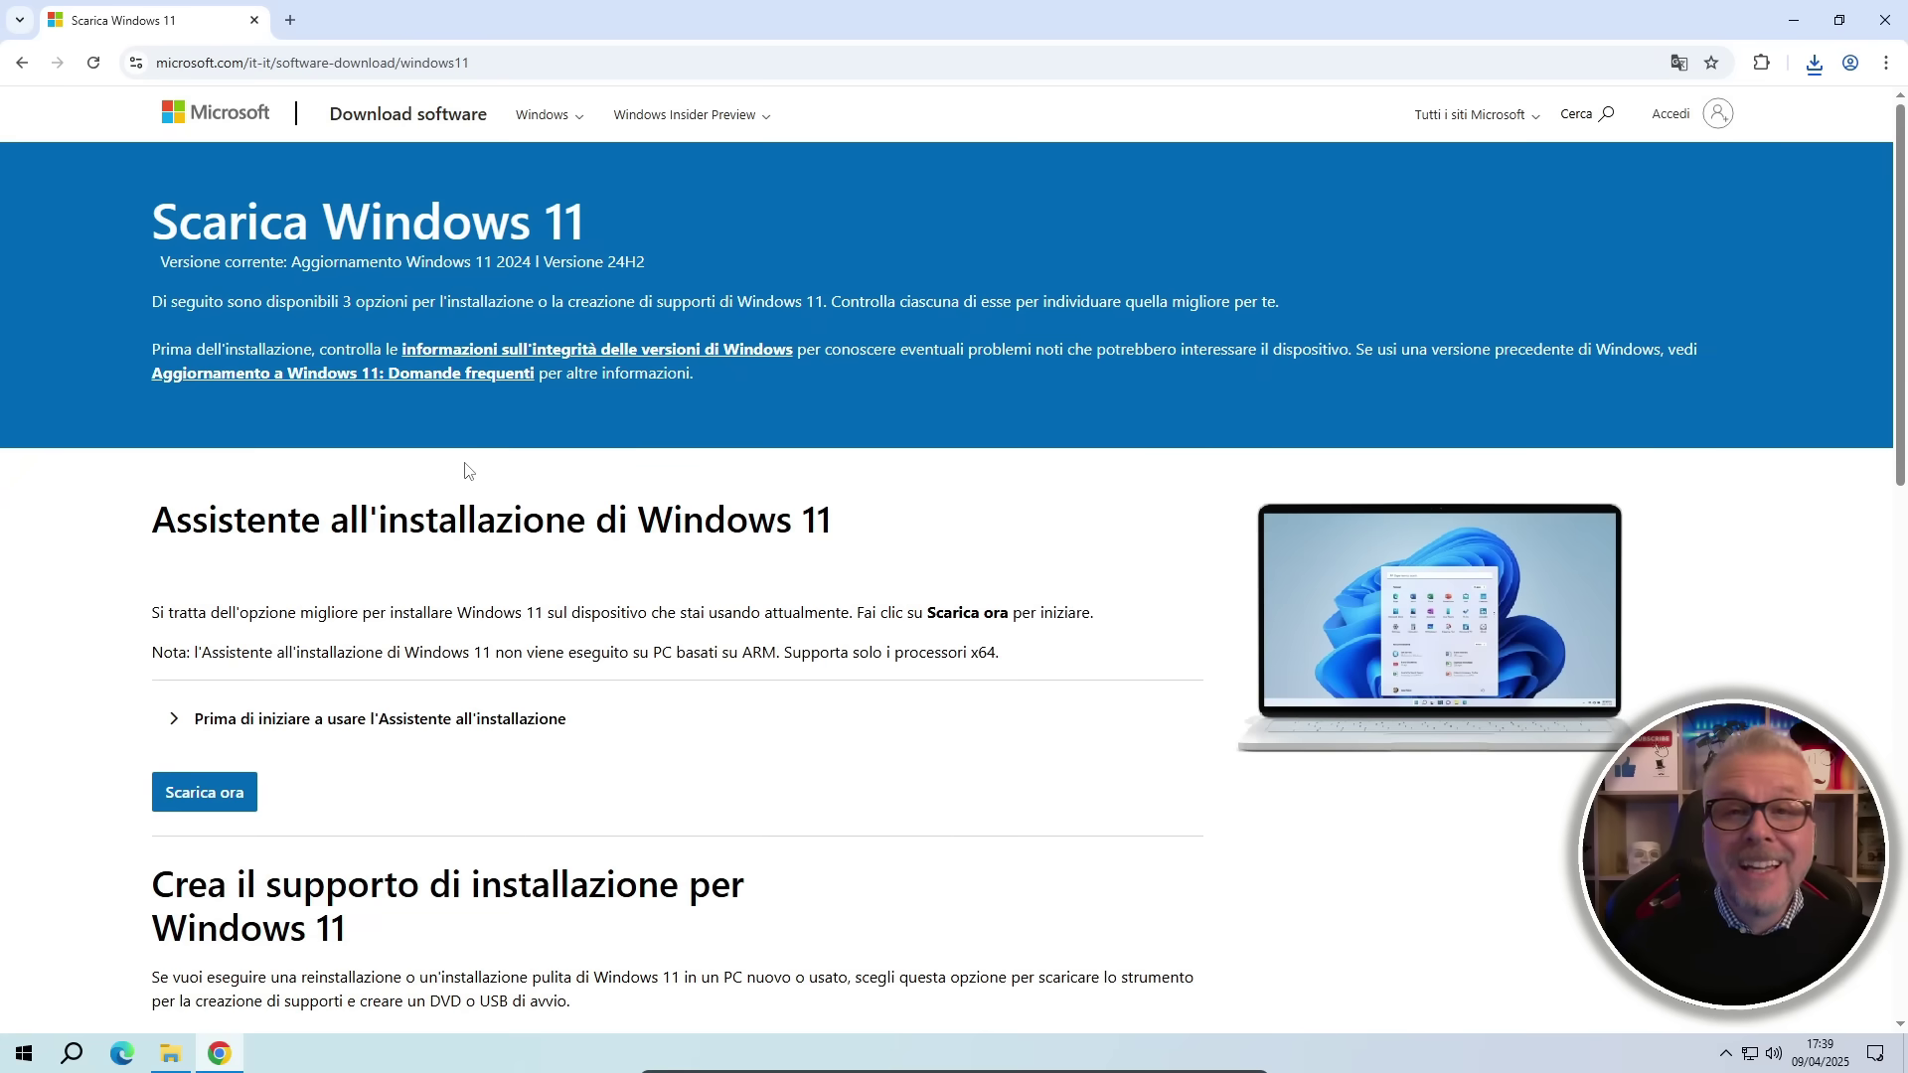
- In the x64 disk image section, choose "Windows 11 (ISO multiedizione per dispositivi x64)" and request its download
scroll(459, 471, "down", 3)
scroll(459, 471, "down", 8)
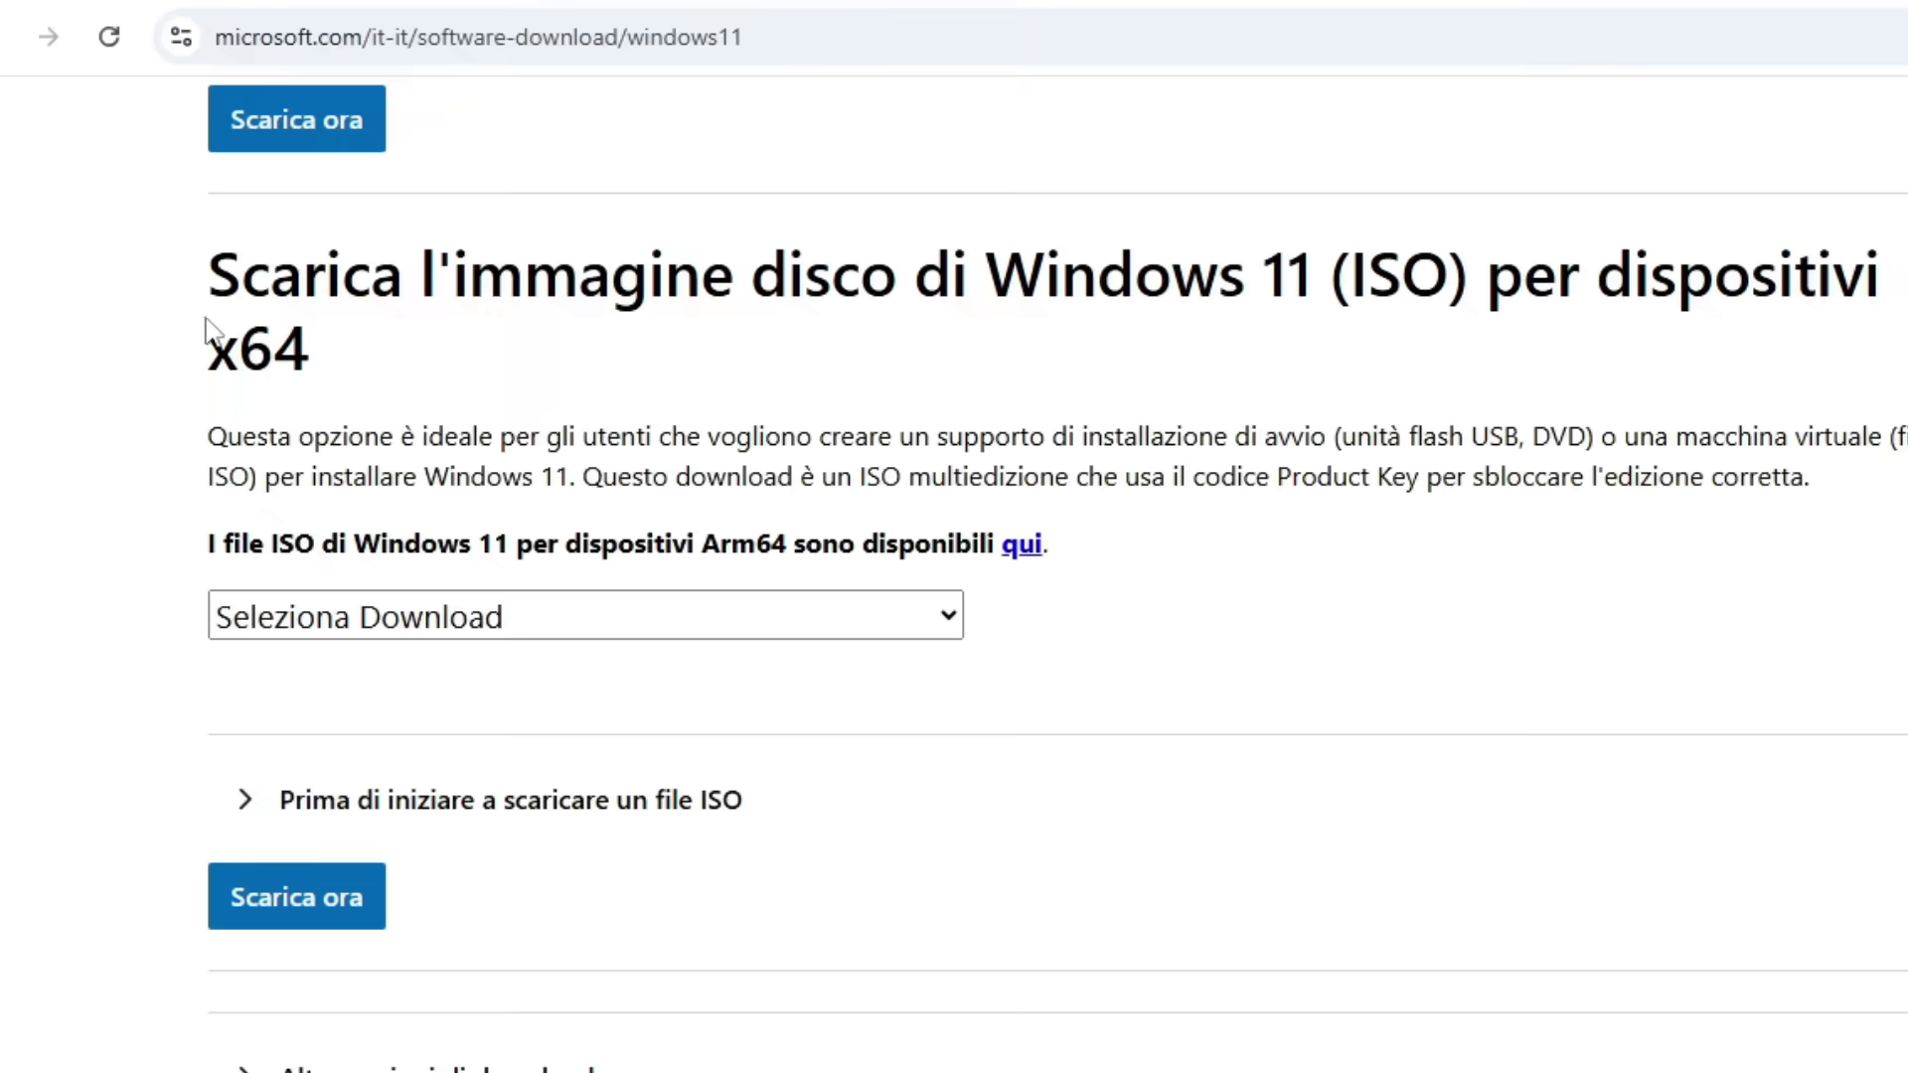
left_click_drag(238, 283, 546, 386)
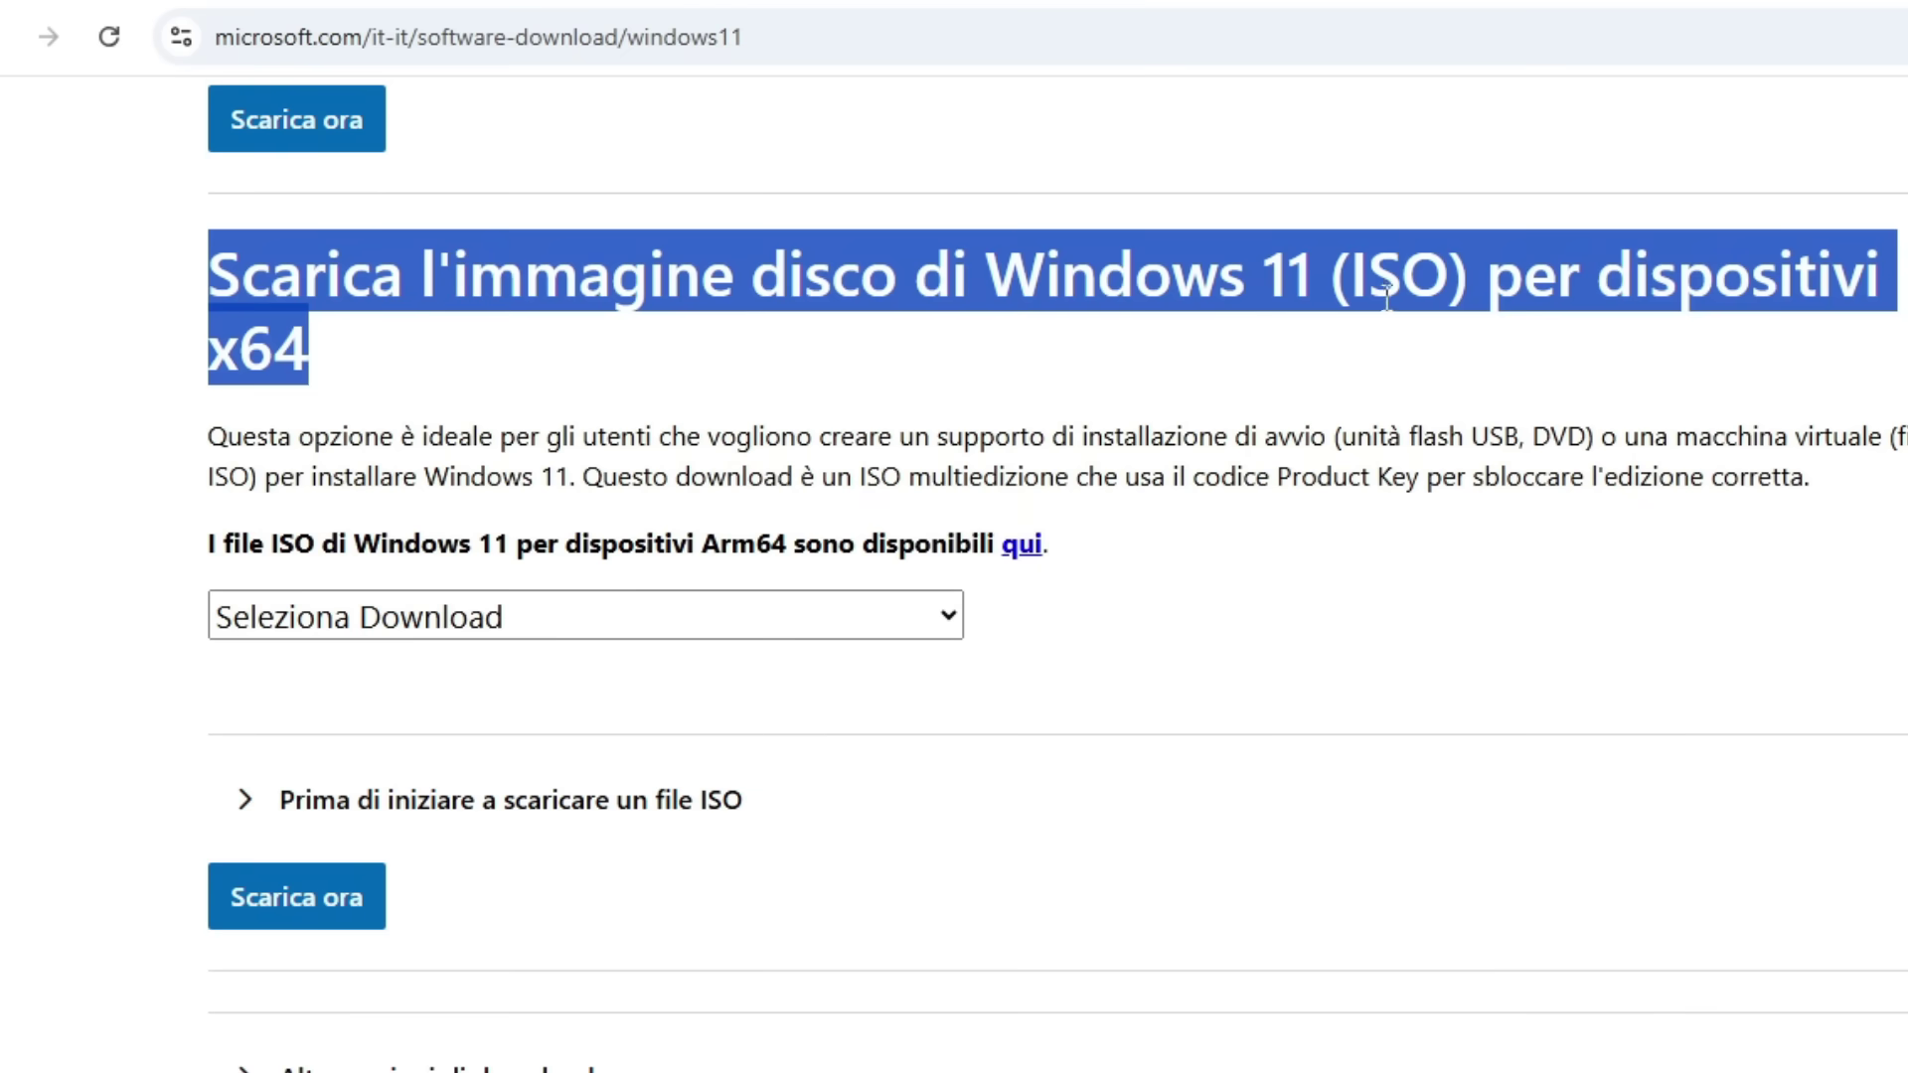
left_click(951, 628)
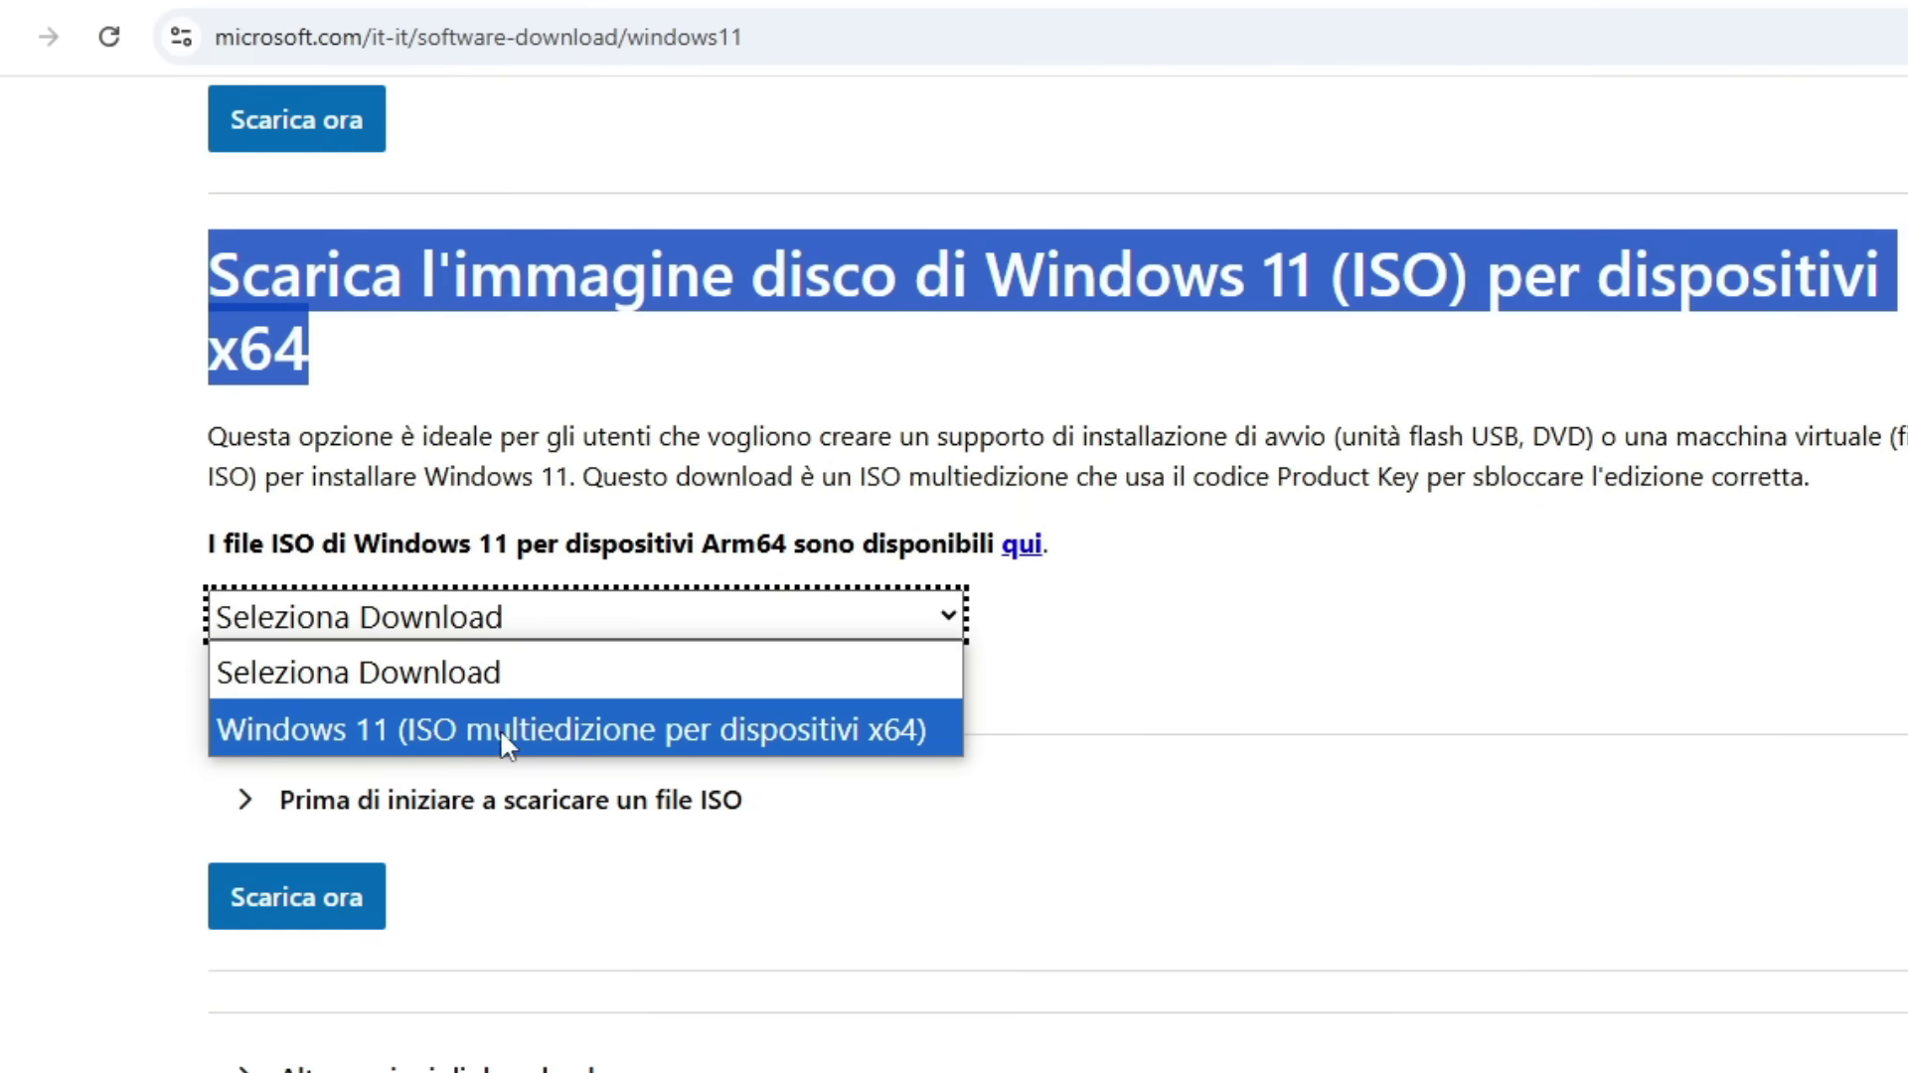
left_click(579, 735)
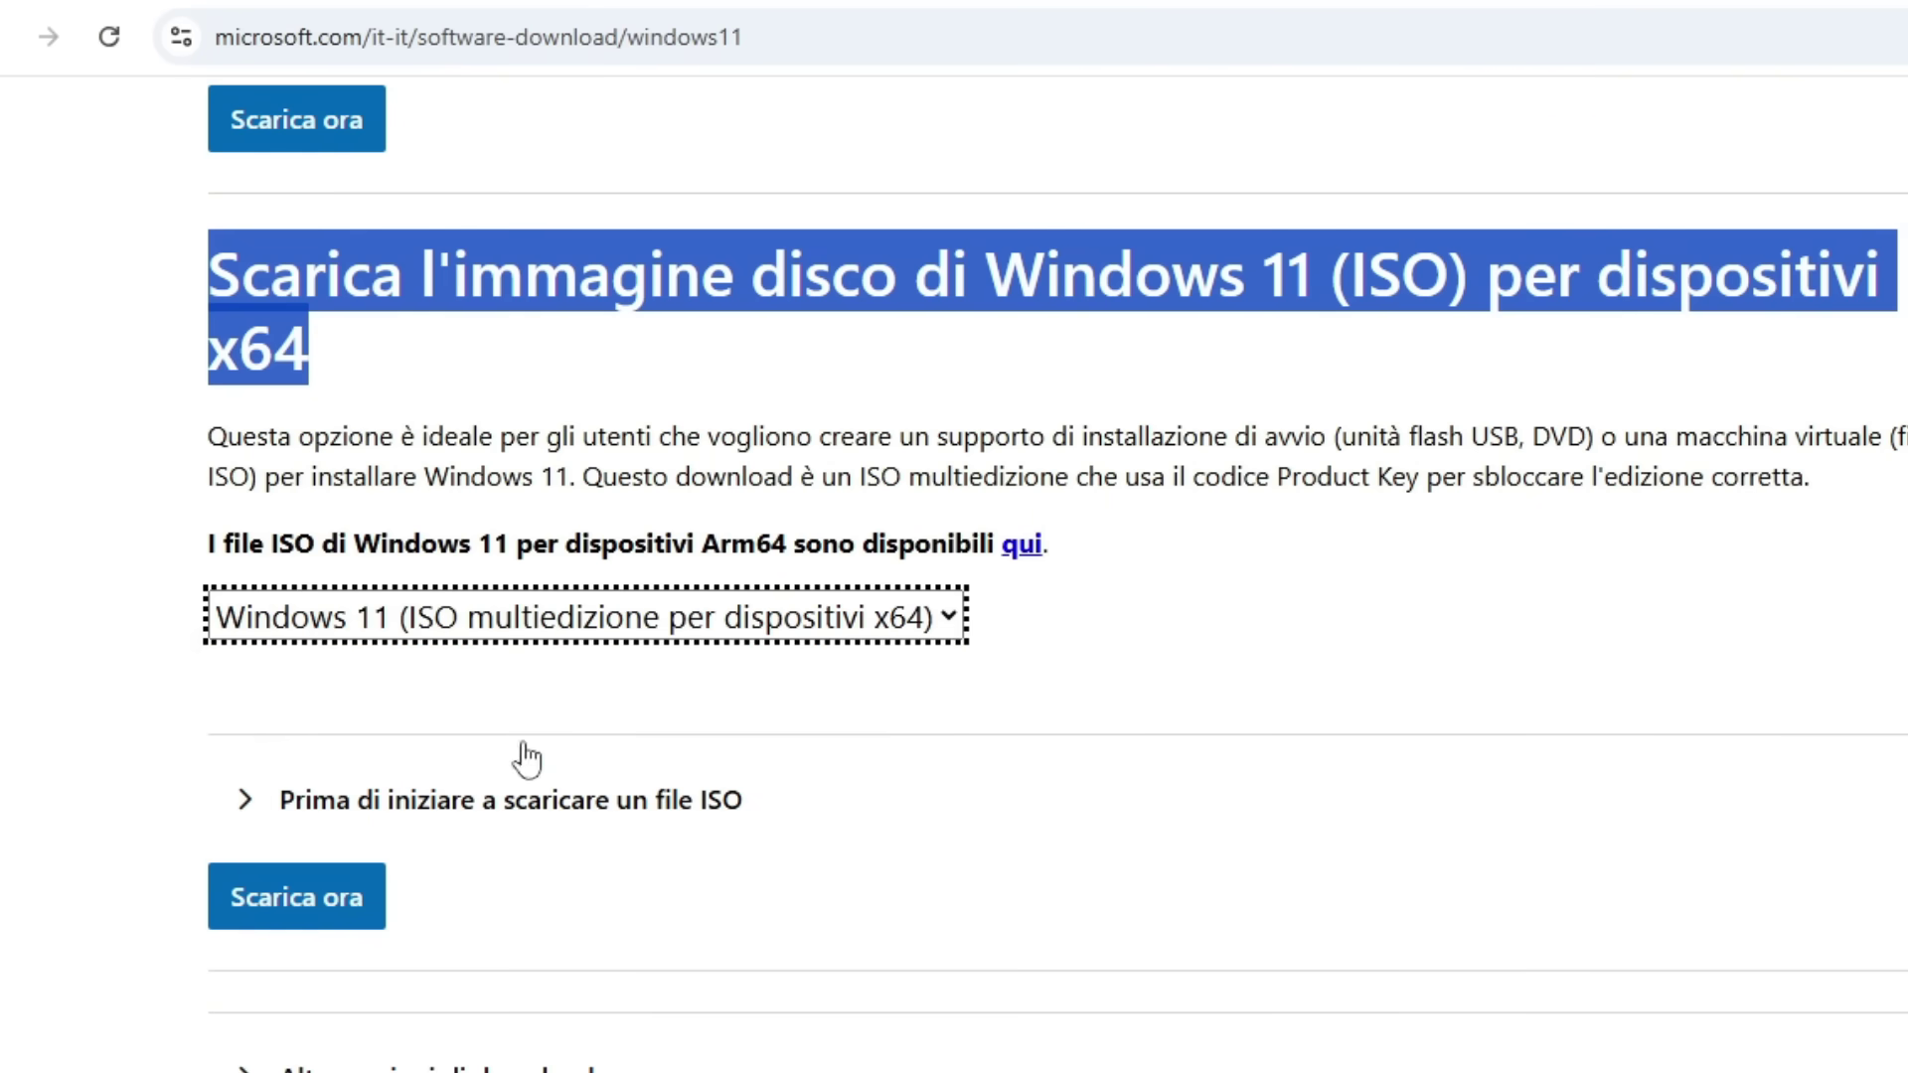
left_click(288, 897)
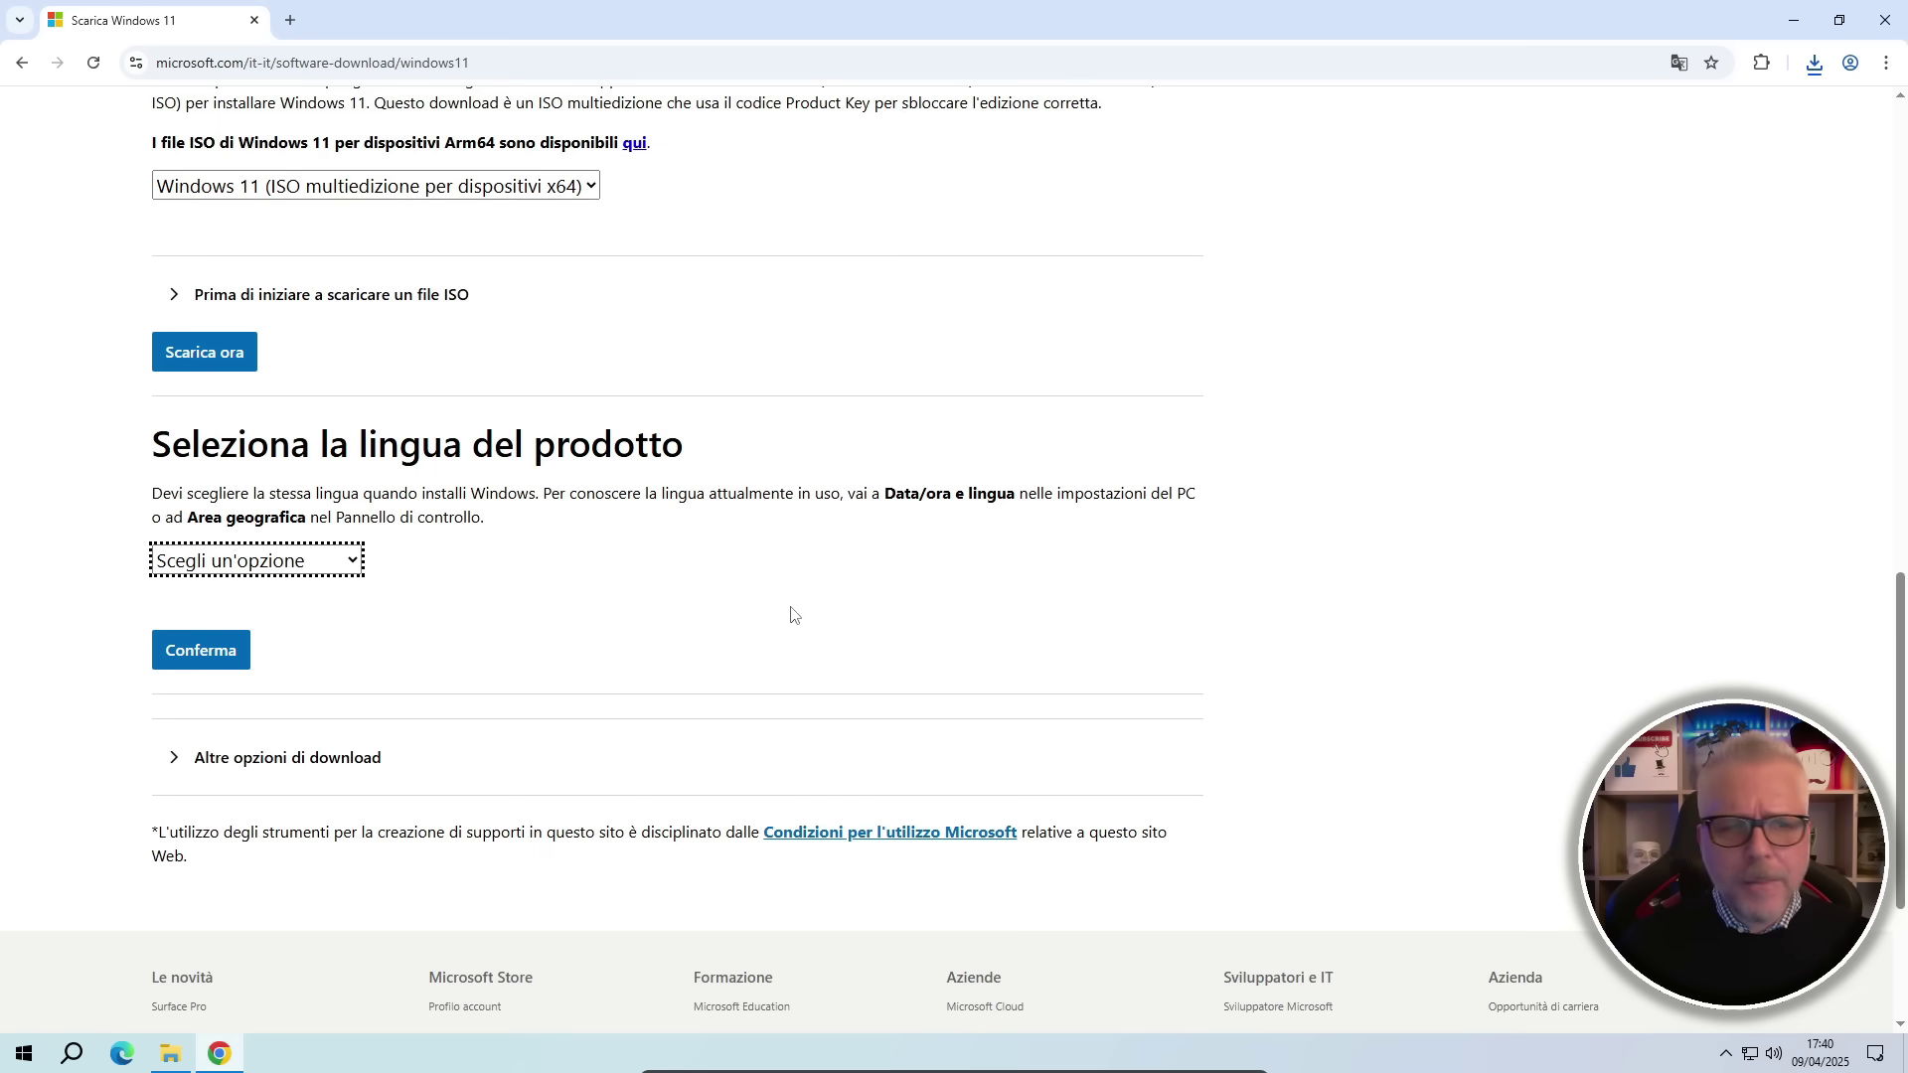
- Set the product language to Italiano, confirm it, and start the 64-bit Windows 11 ISO download
left_click(354, 568)
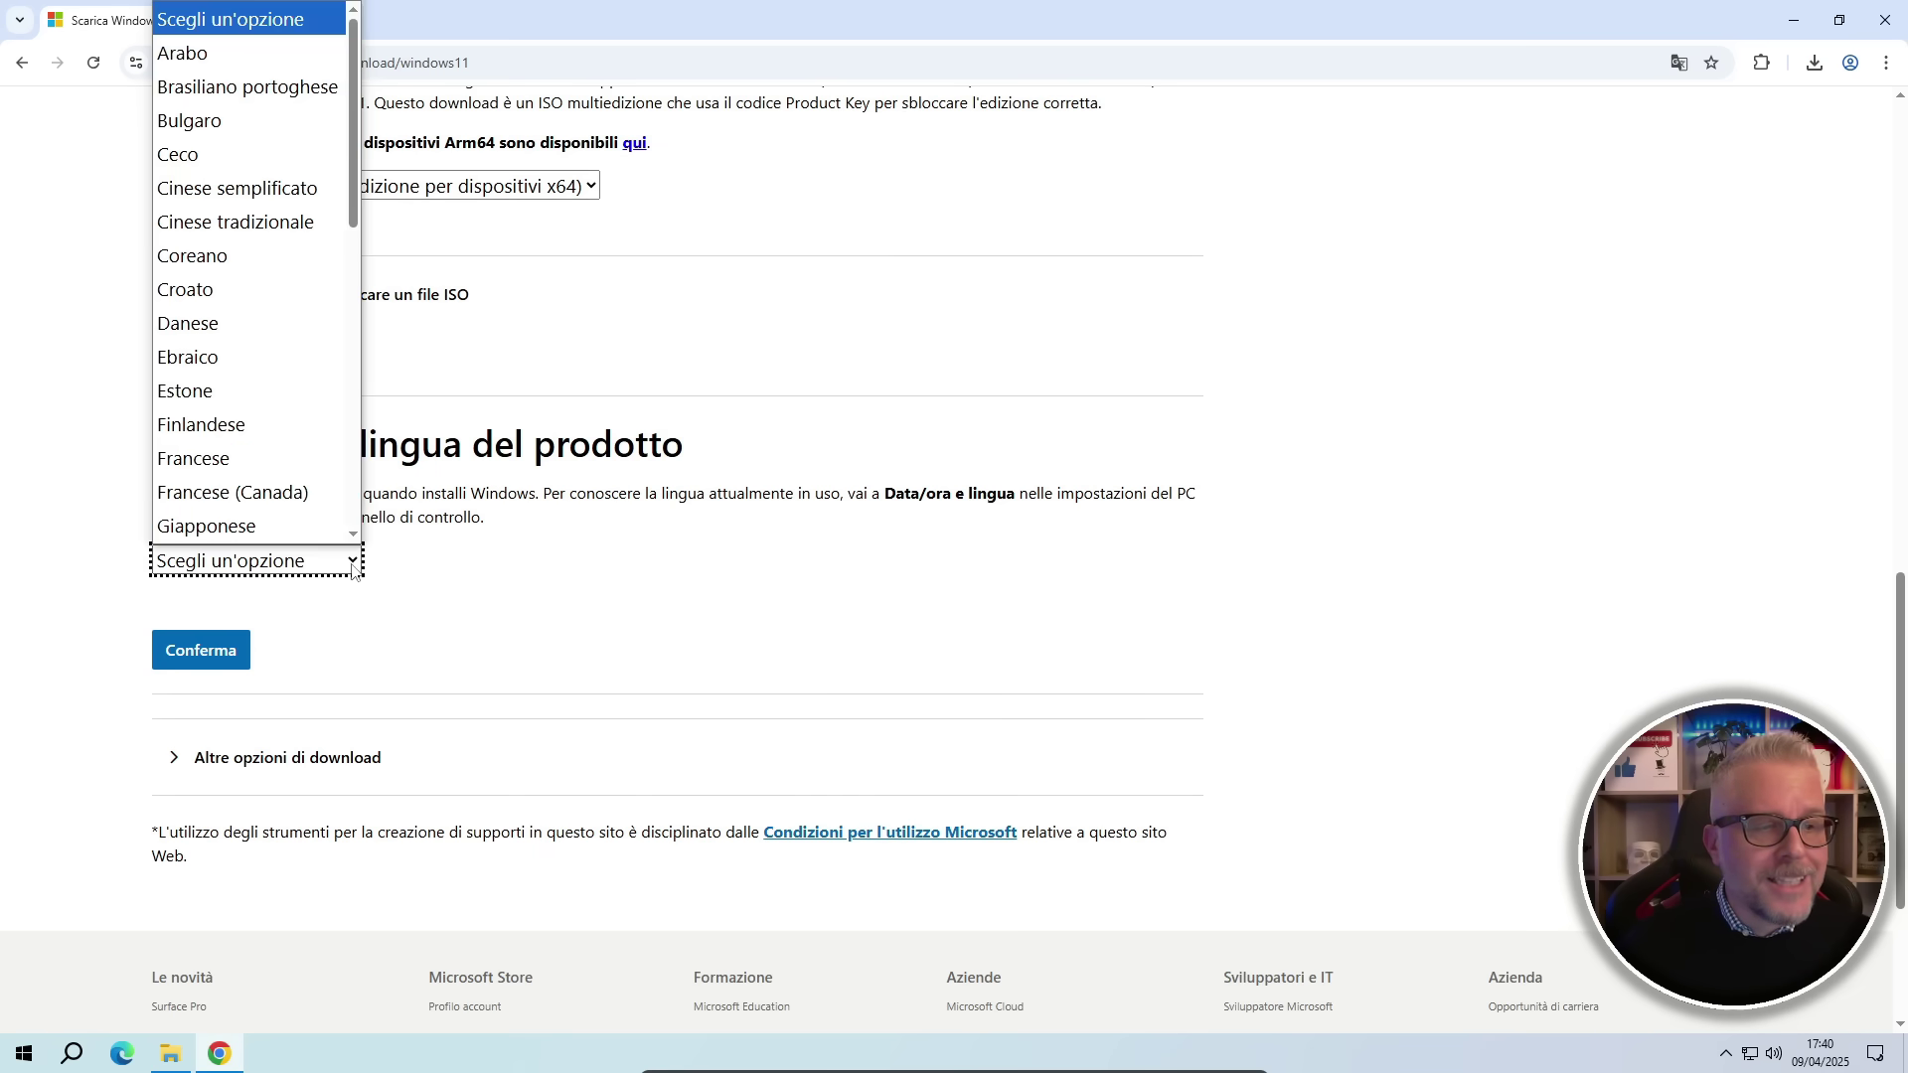
scroll(283, 417, "down", 4)
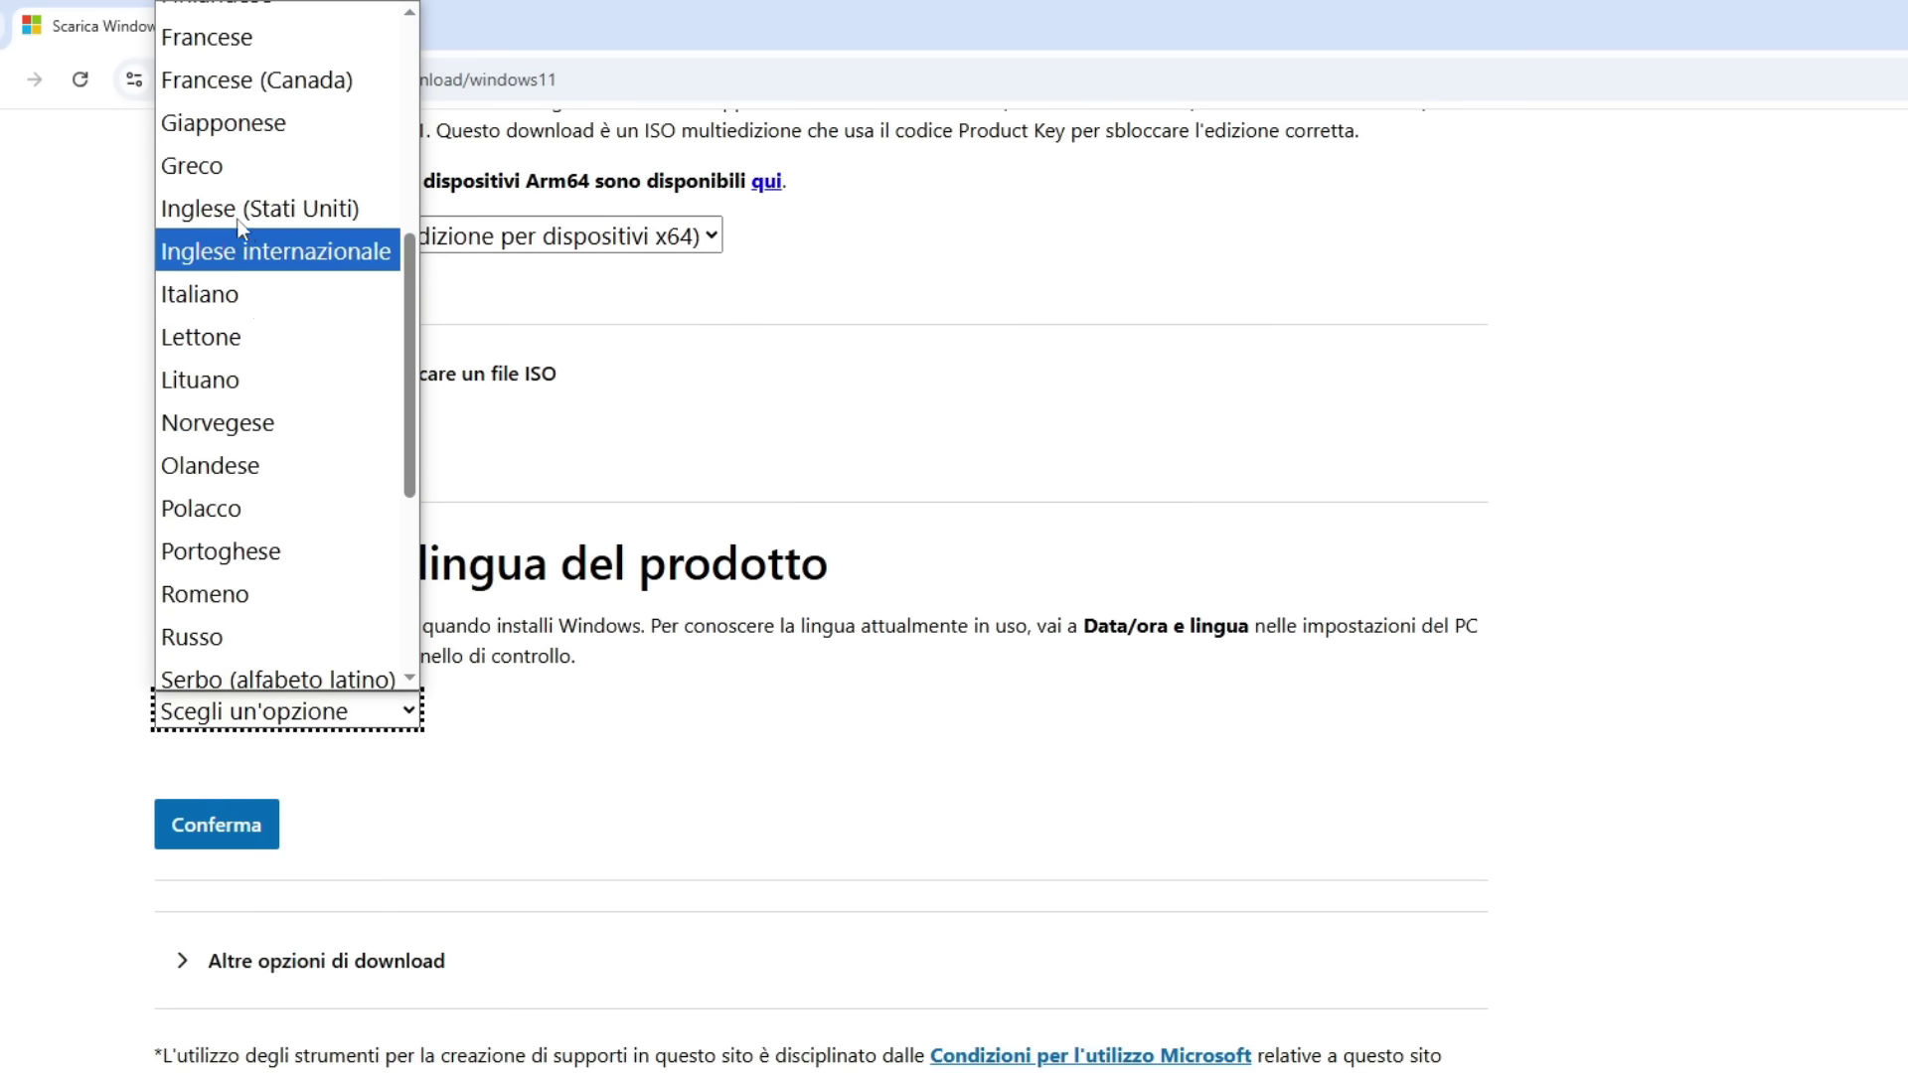
left_click(251, 299)
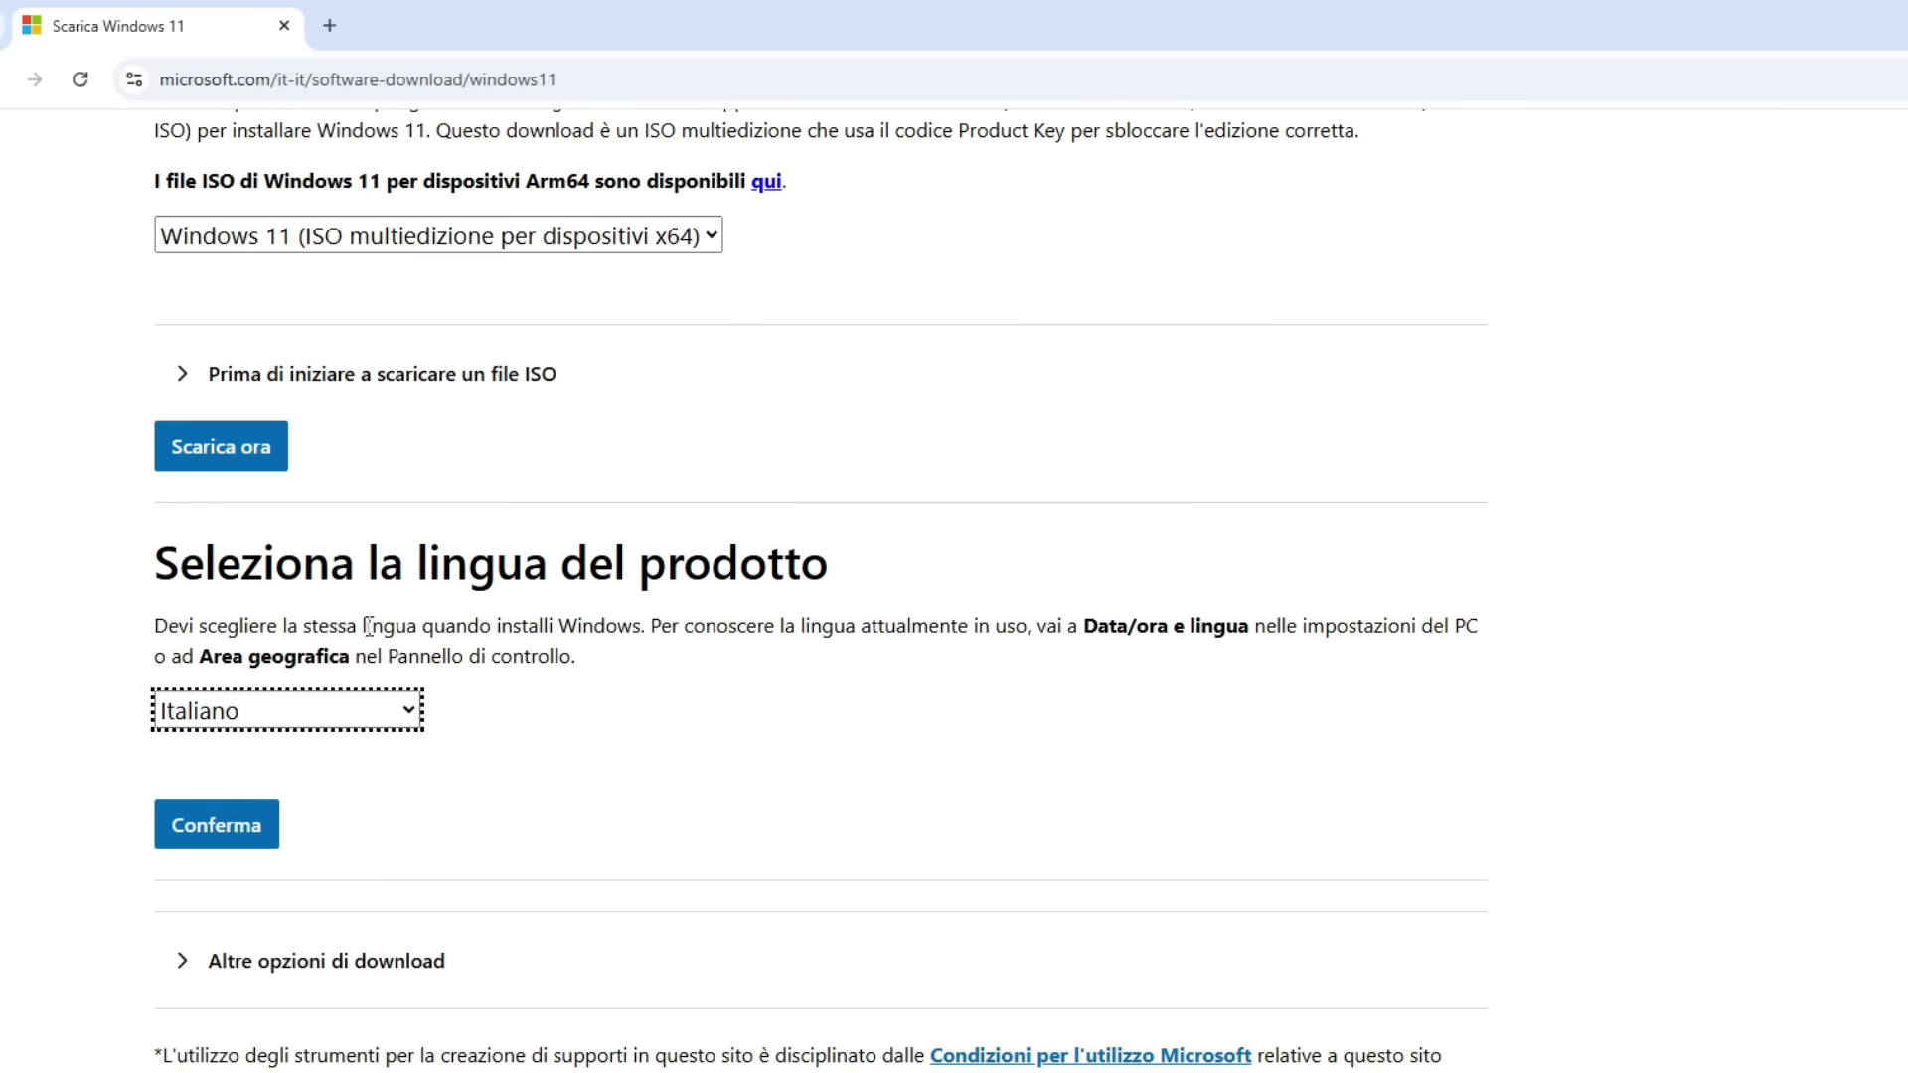
left_click(224, 837)
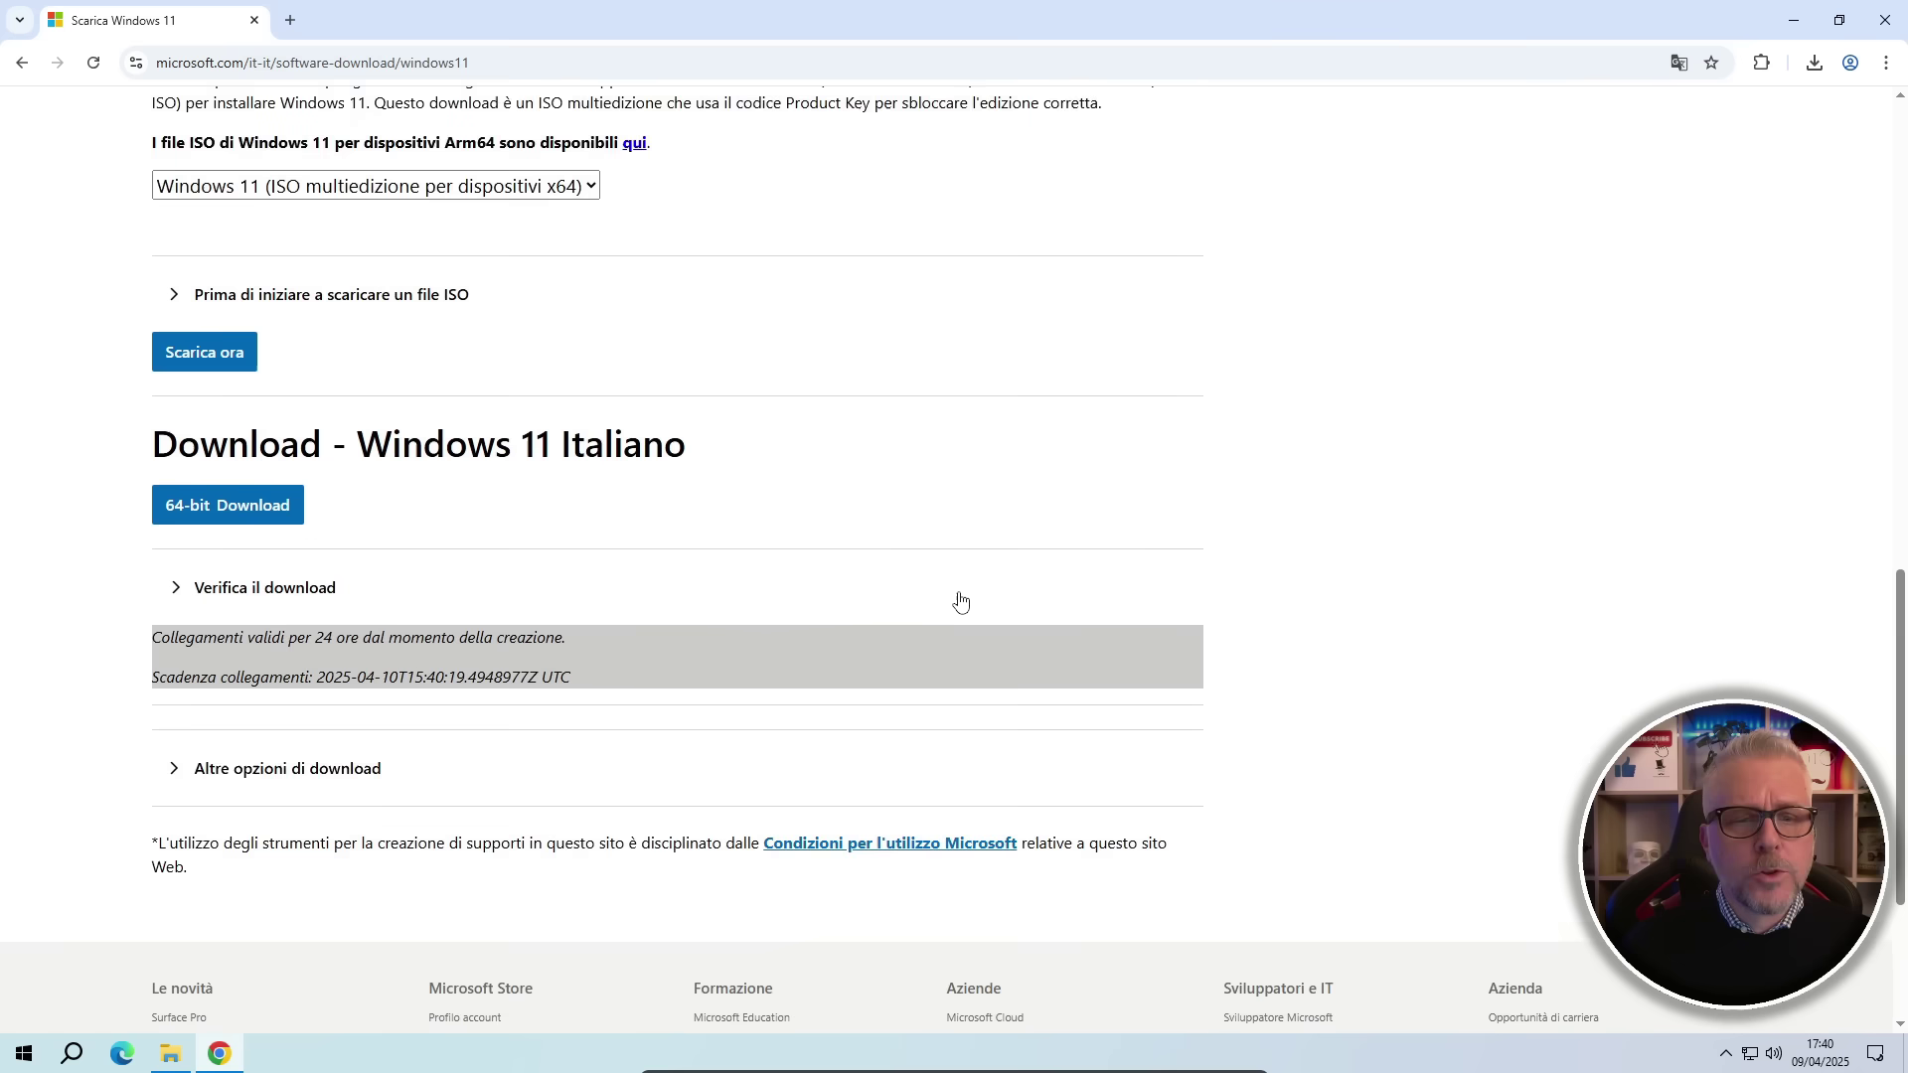
scroll(960, 600, "down", 3)
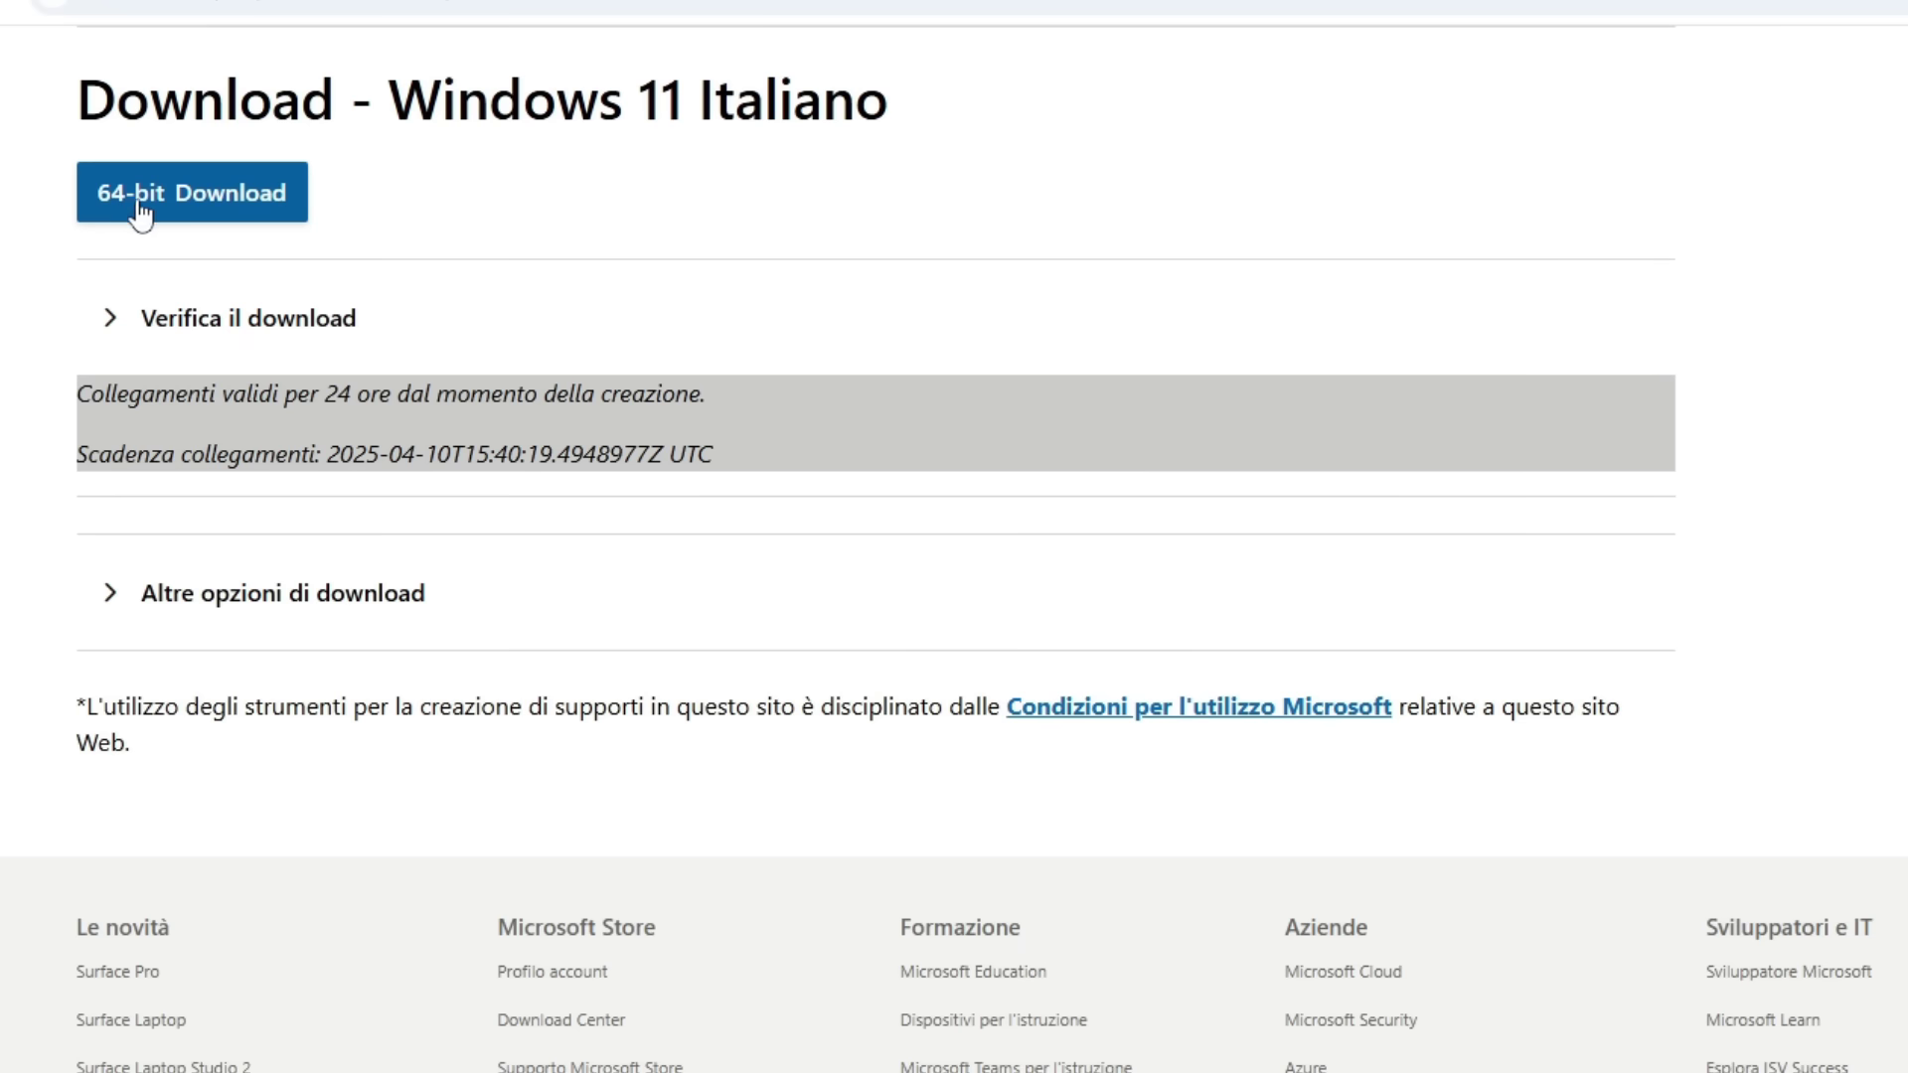
left_click(215, 211)
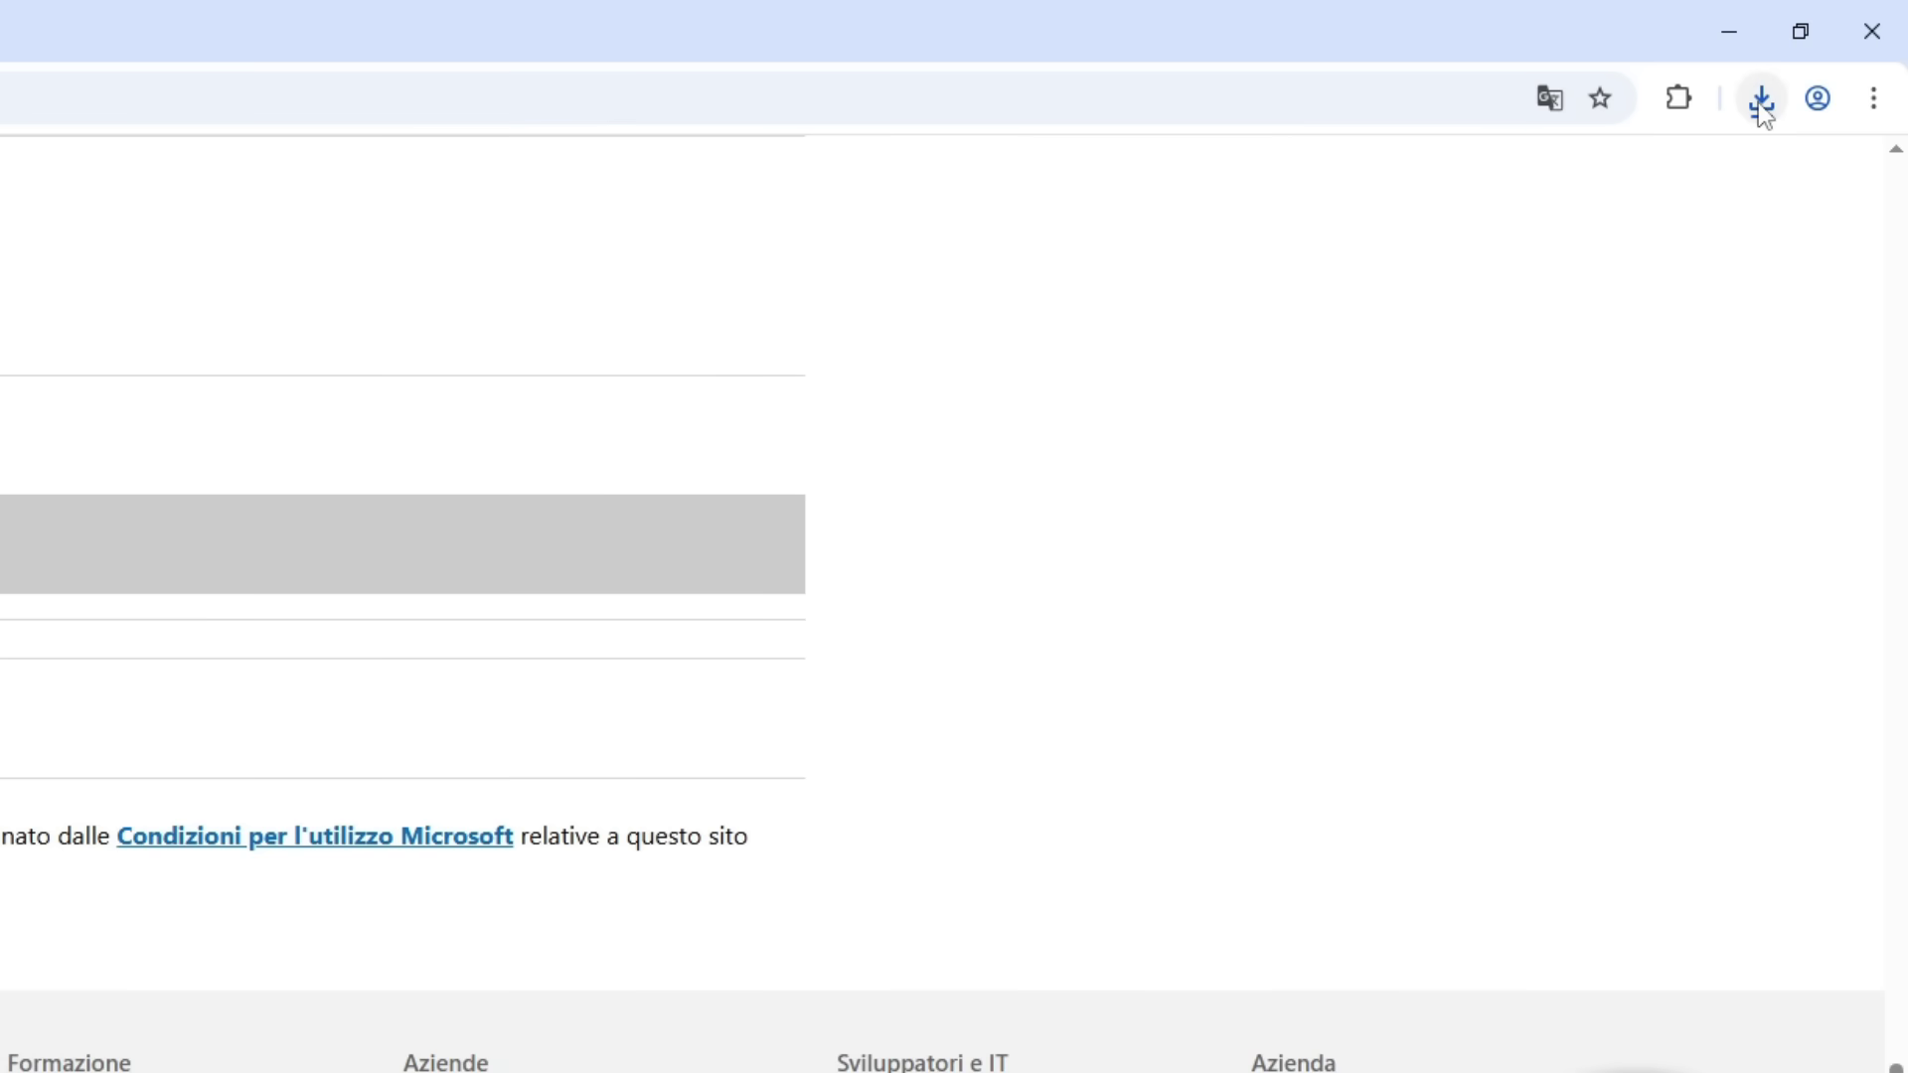
- Show the downloaded Flyby11.zip in its Download folder, reposition the folder window, and close the browser
left_click(1761, 101)
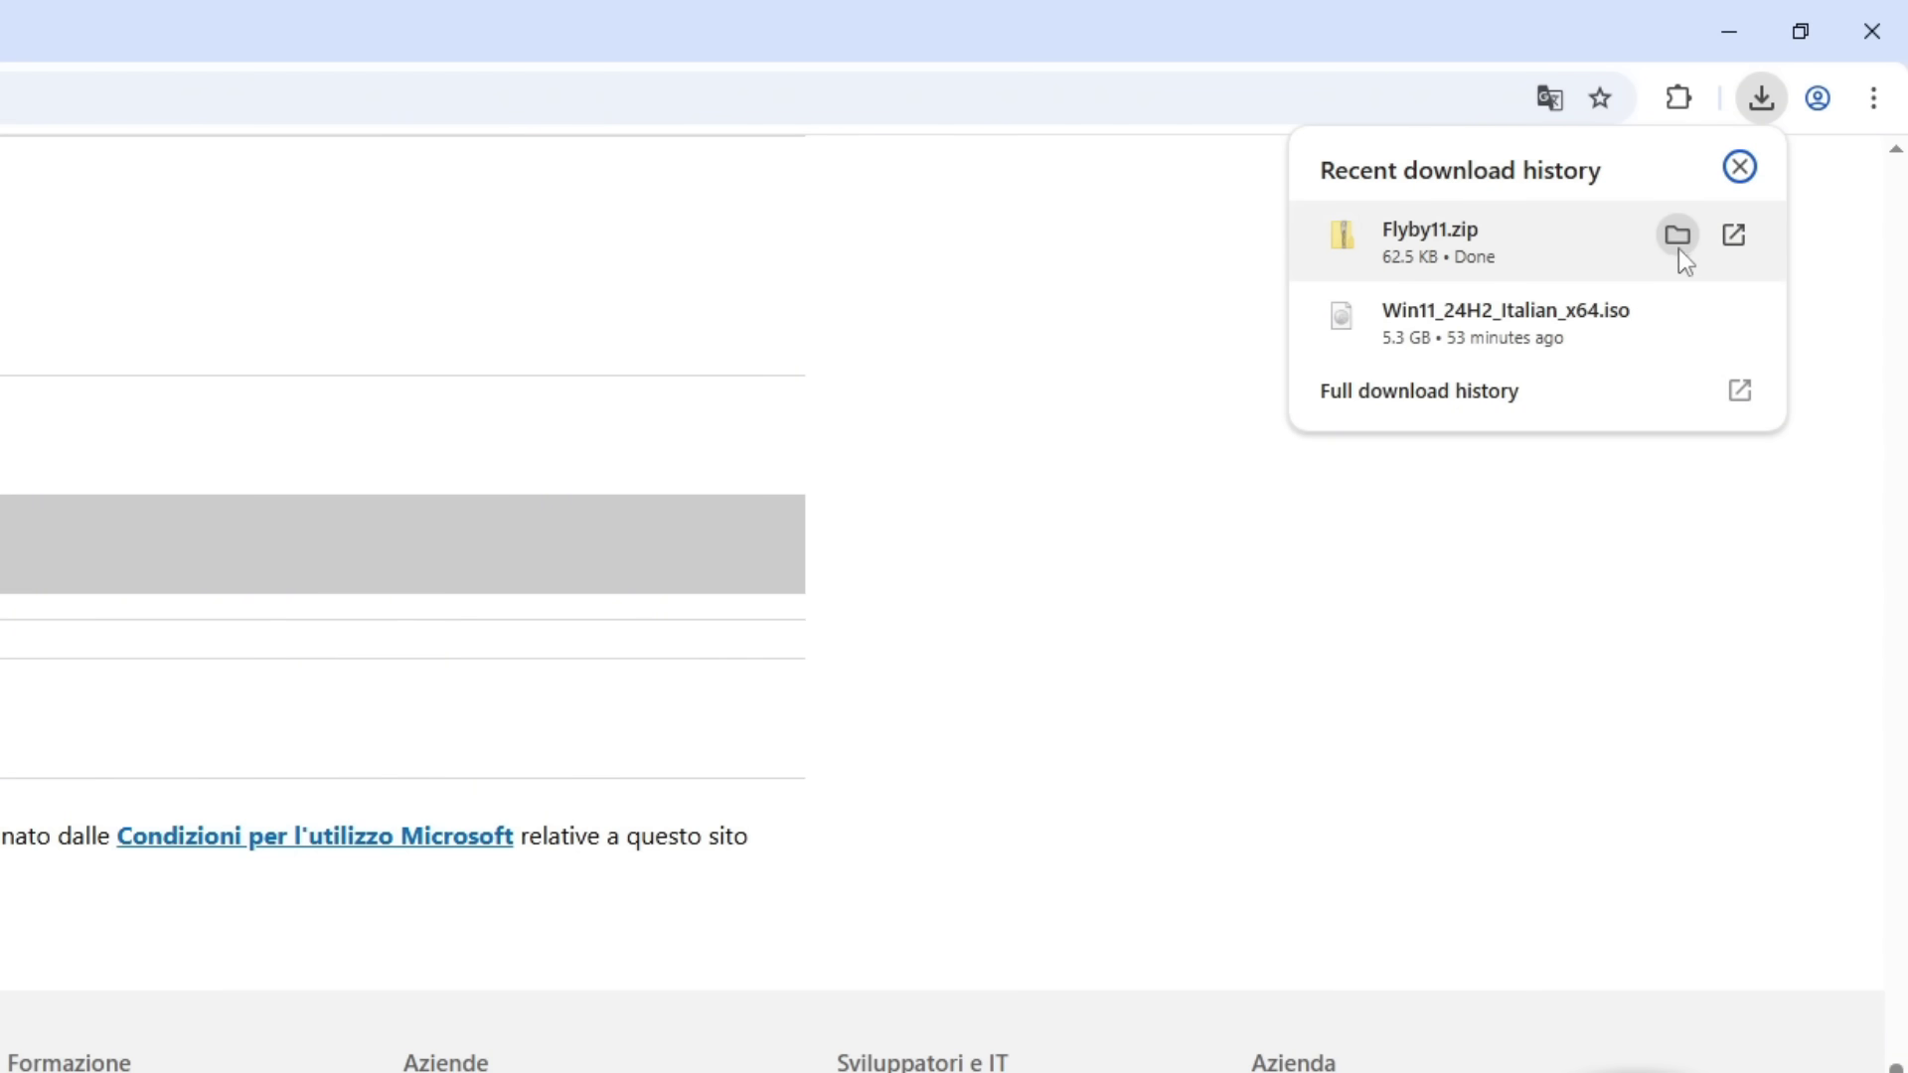
left_click(1675, 236)
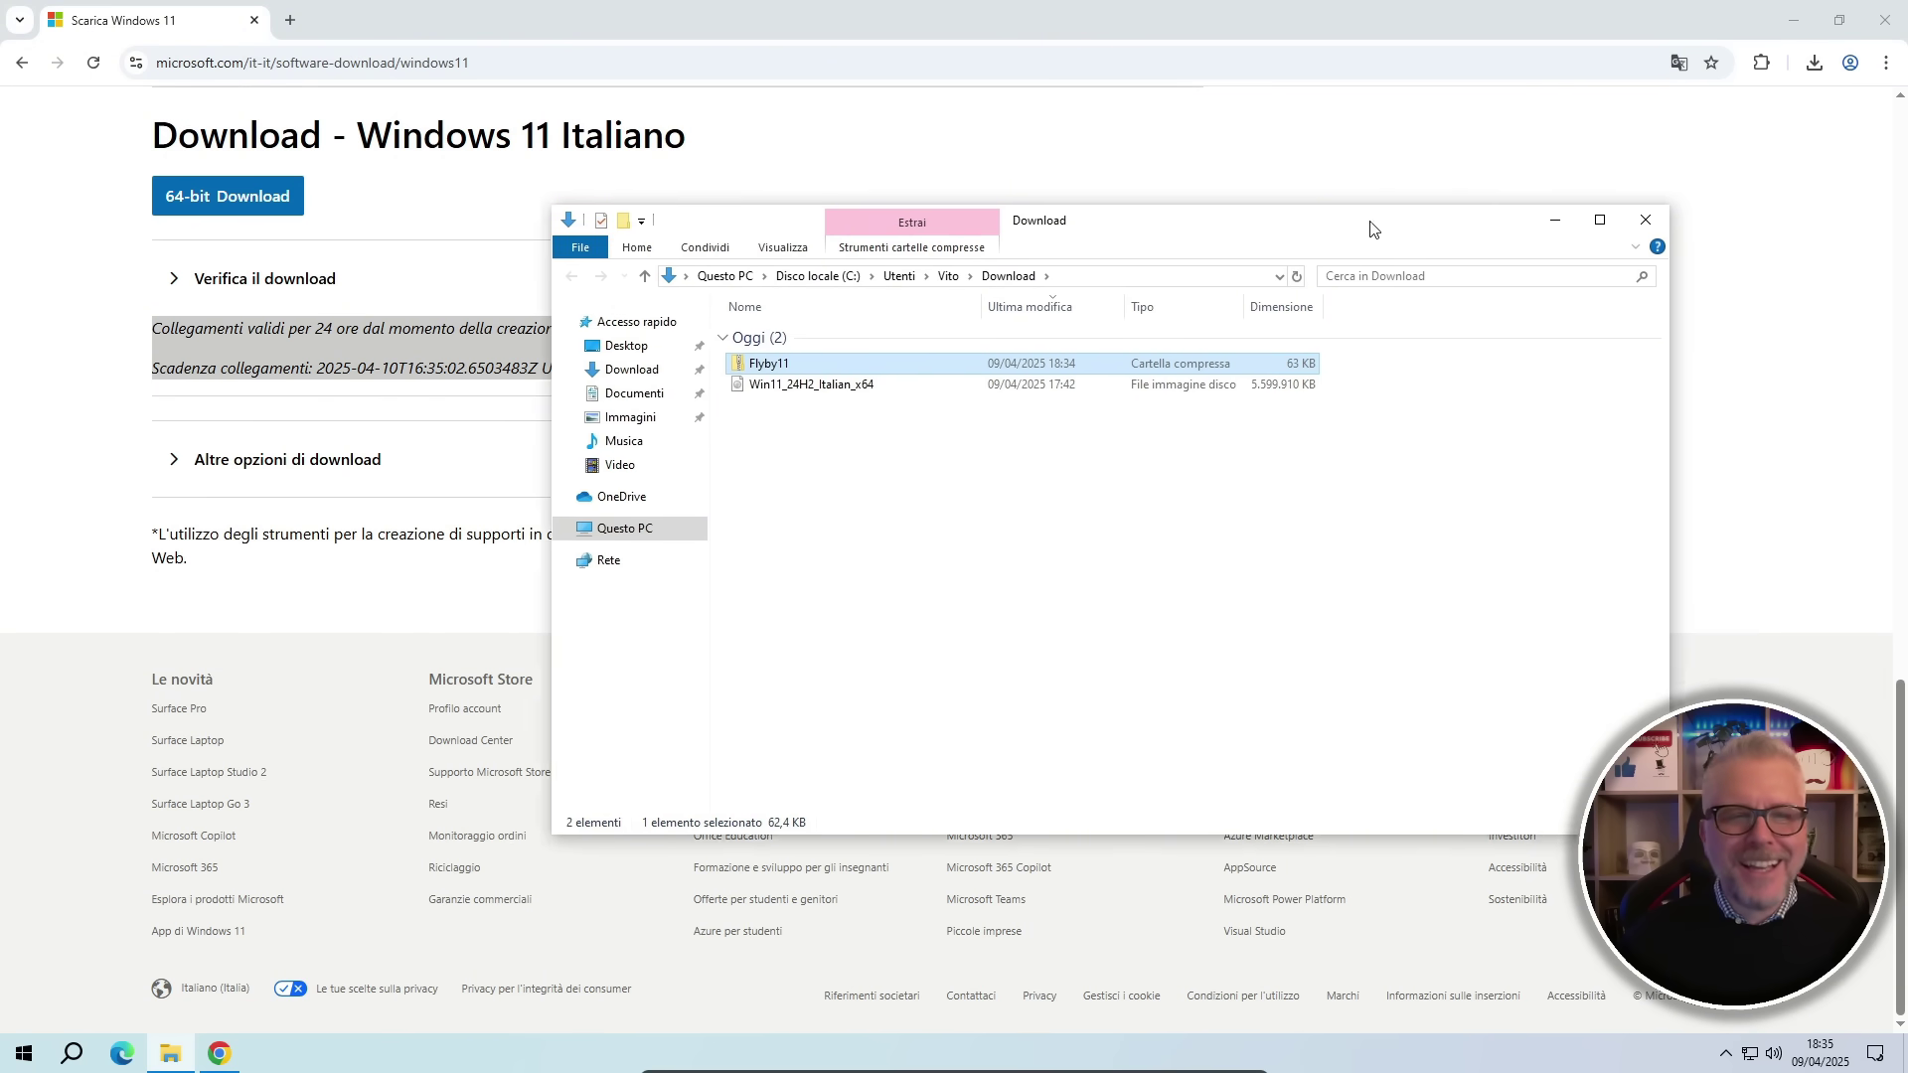
left_click_drag(1371, 229, 1240, 308)
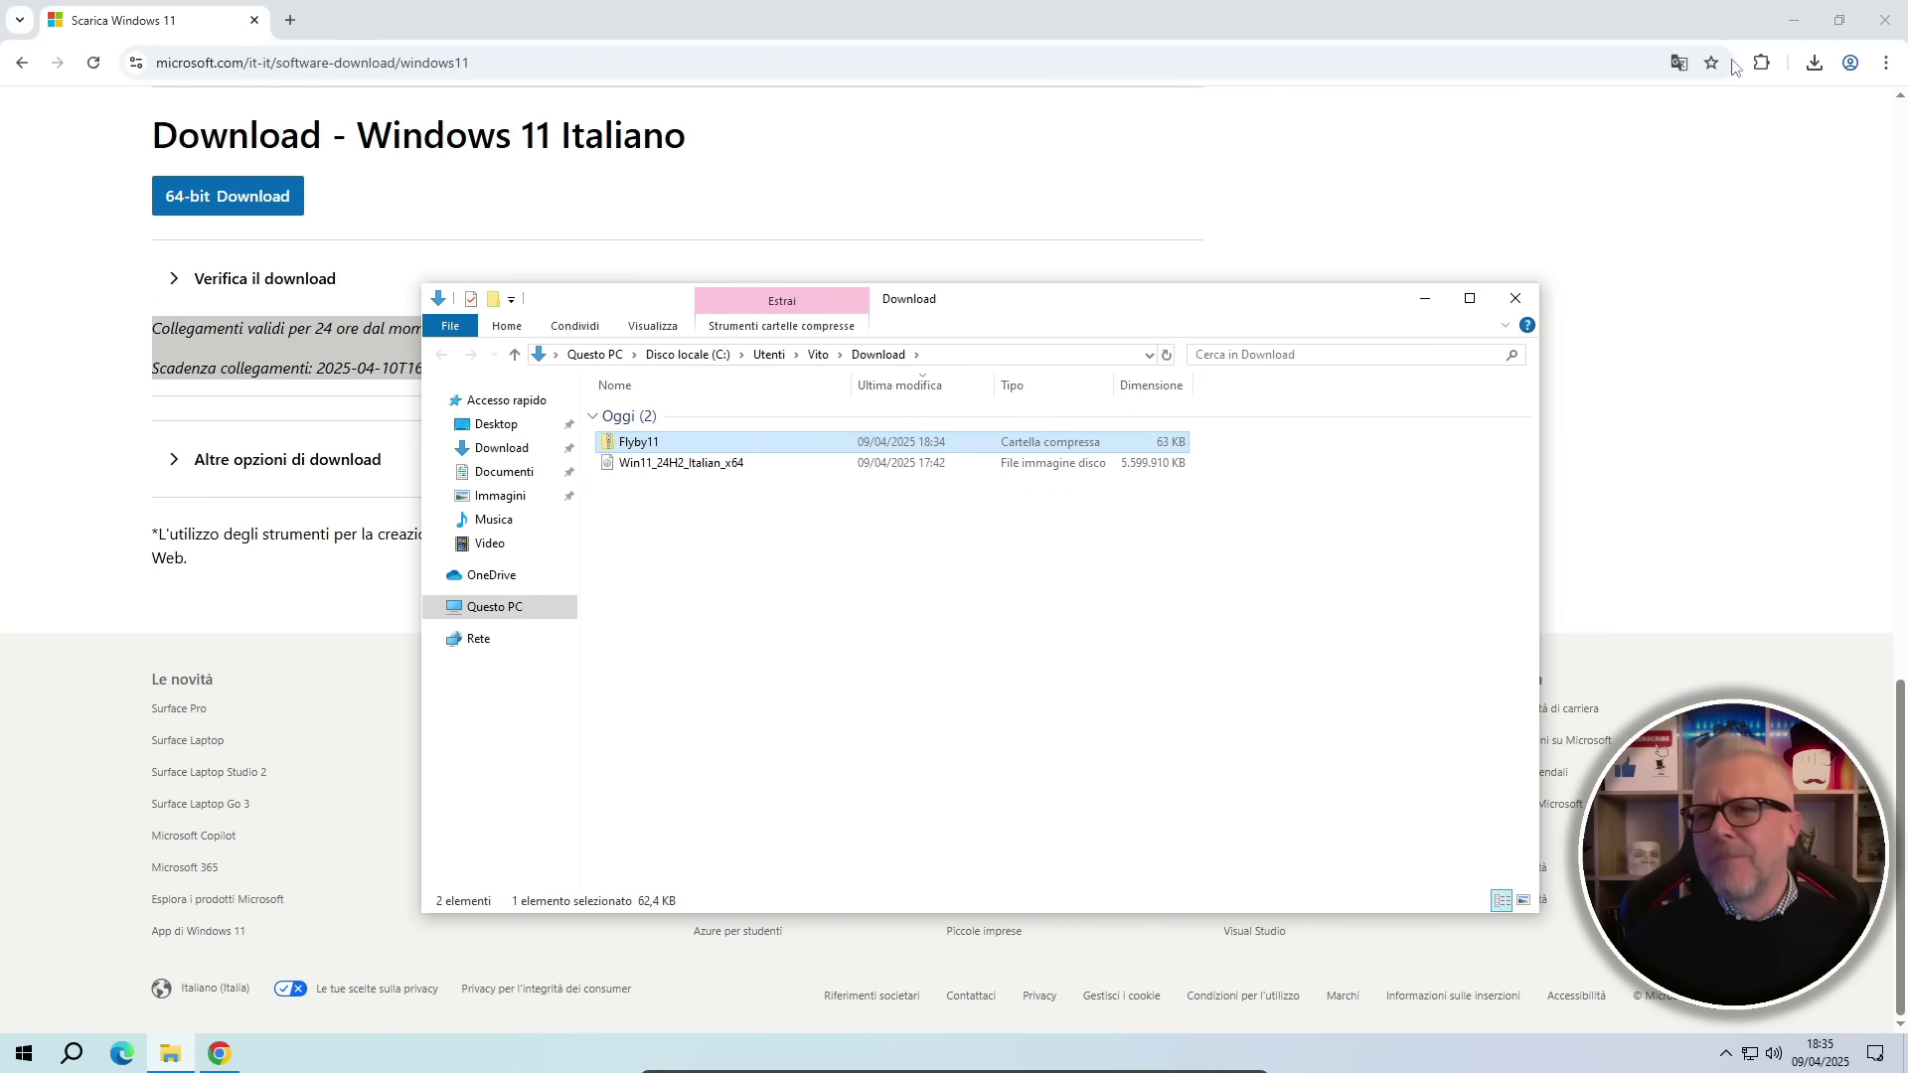
left_click(1888, 22)
left_click(1888, 21)
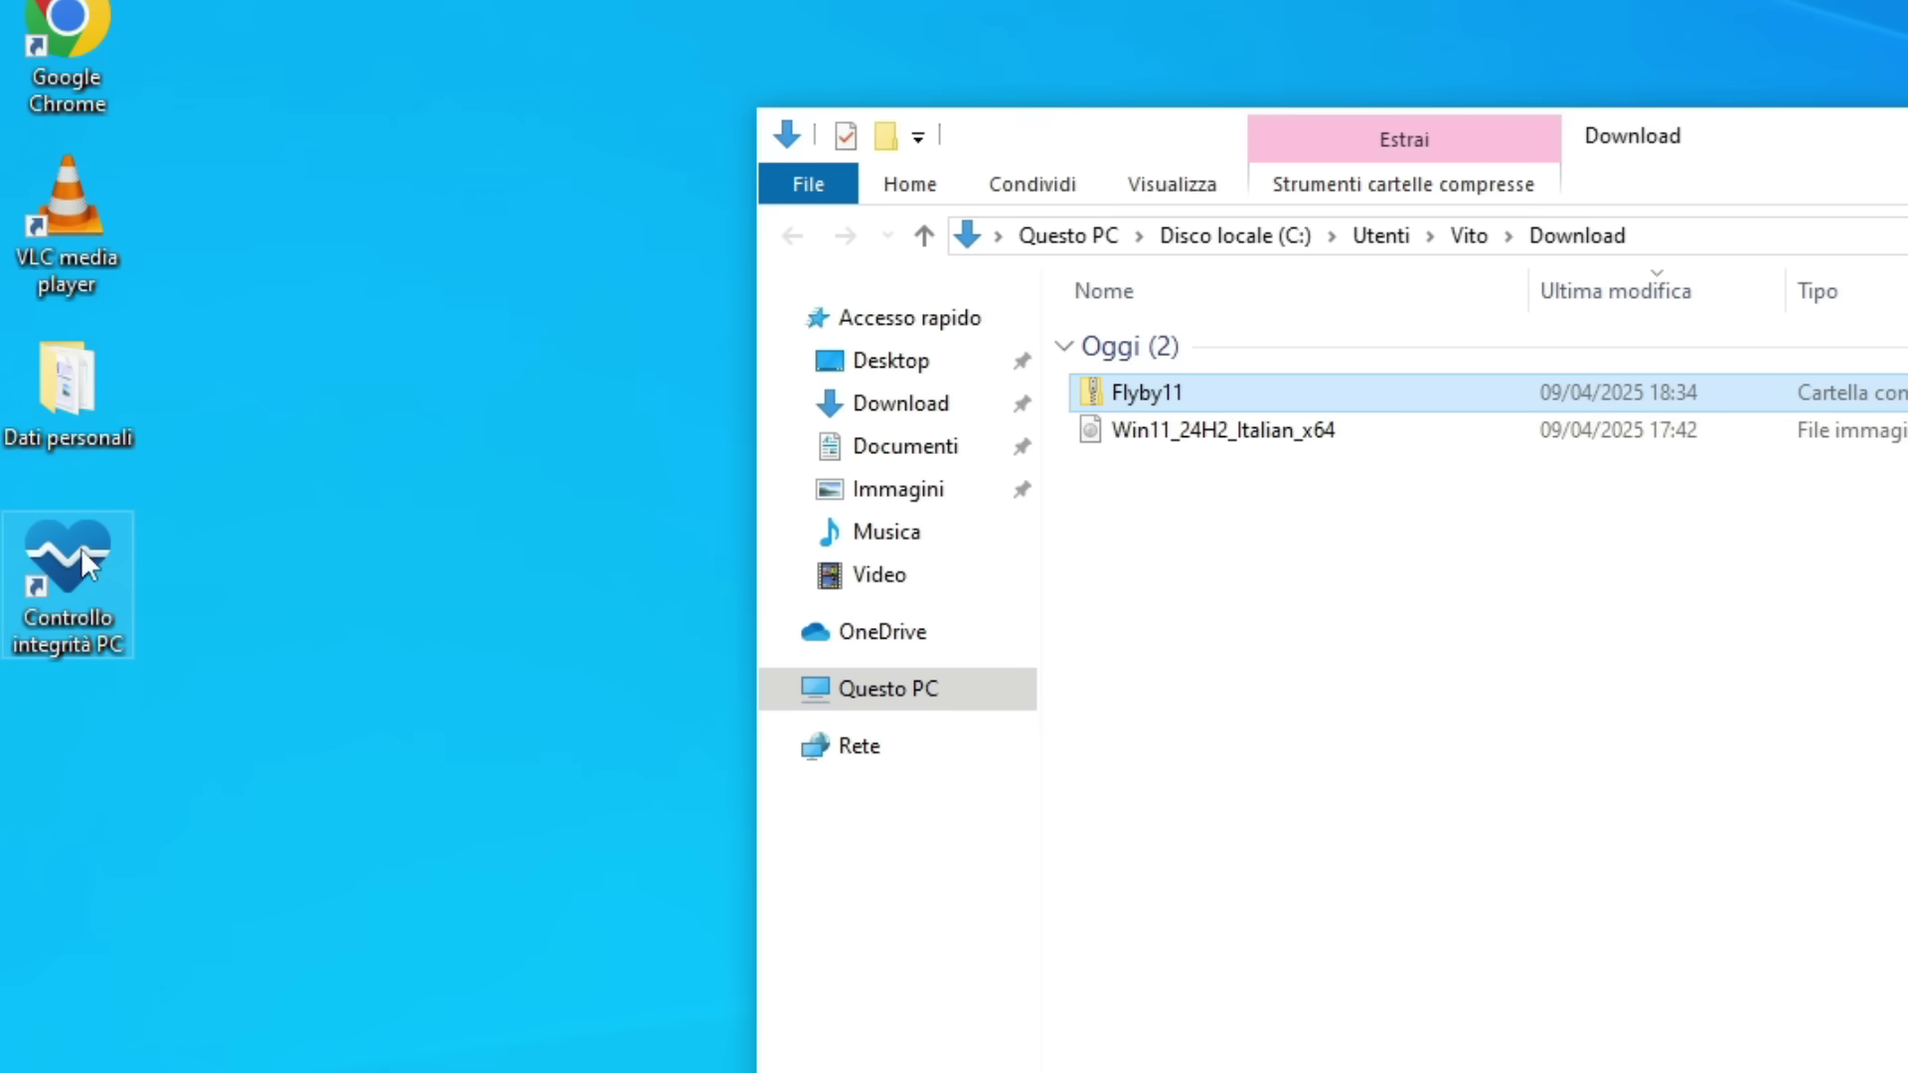
- Launch Controllo integrità PC and check whether the computer meets the Windows 11 system requirements
left_click(60, 571)
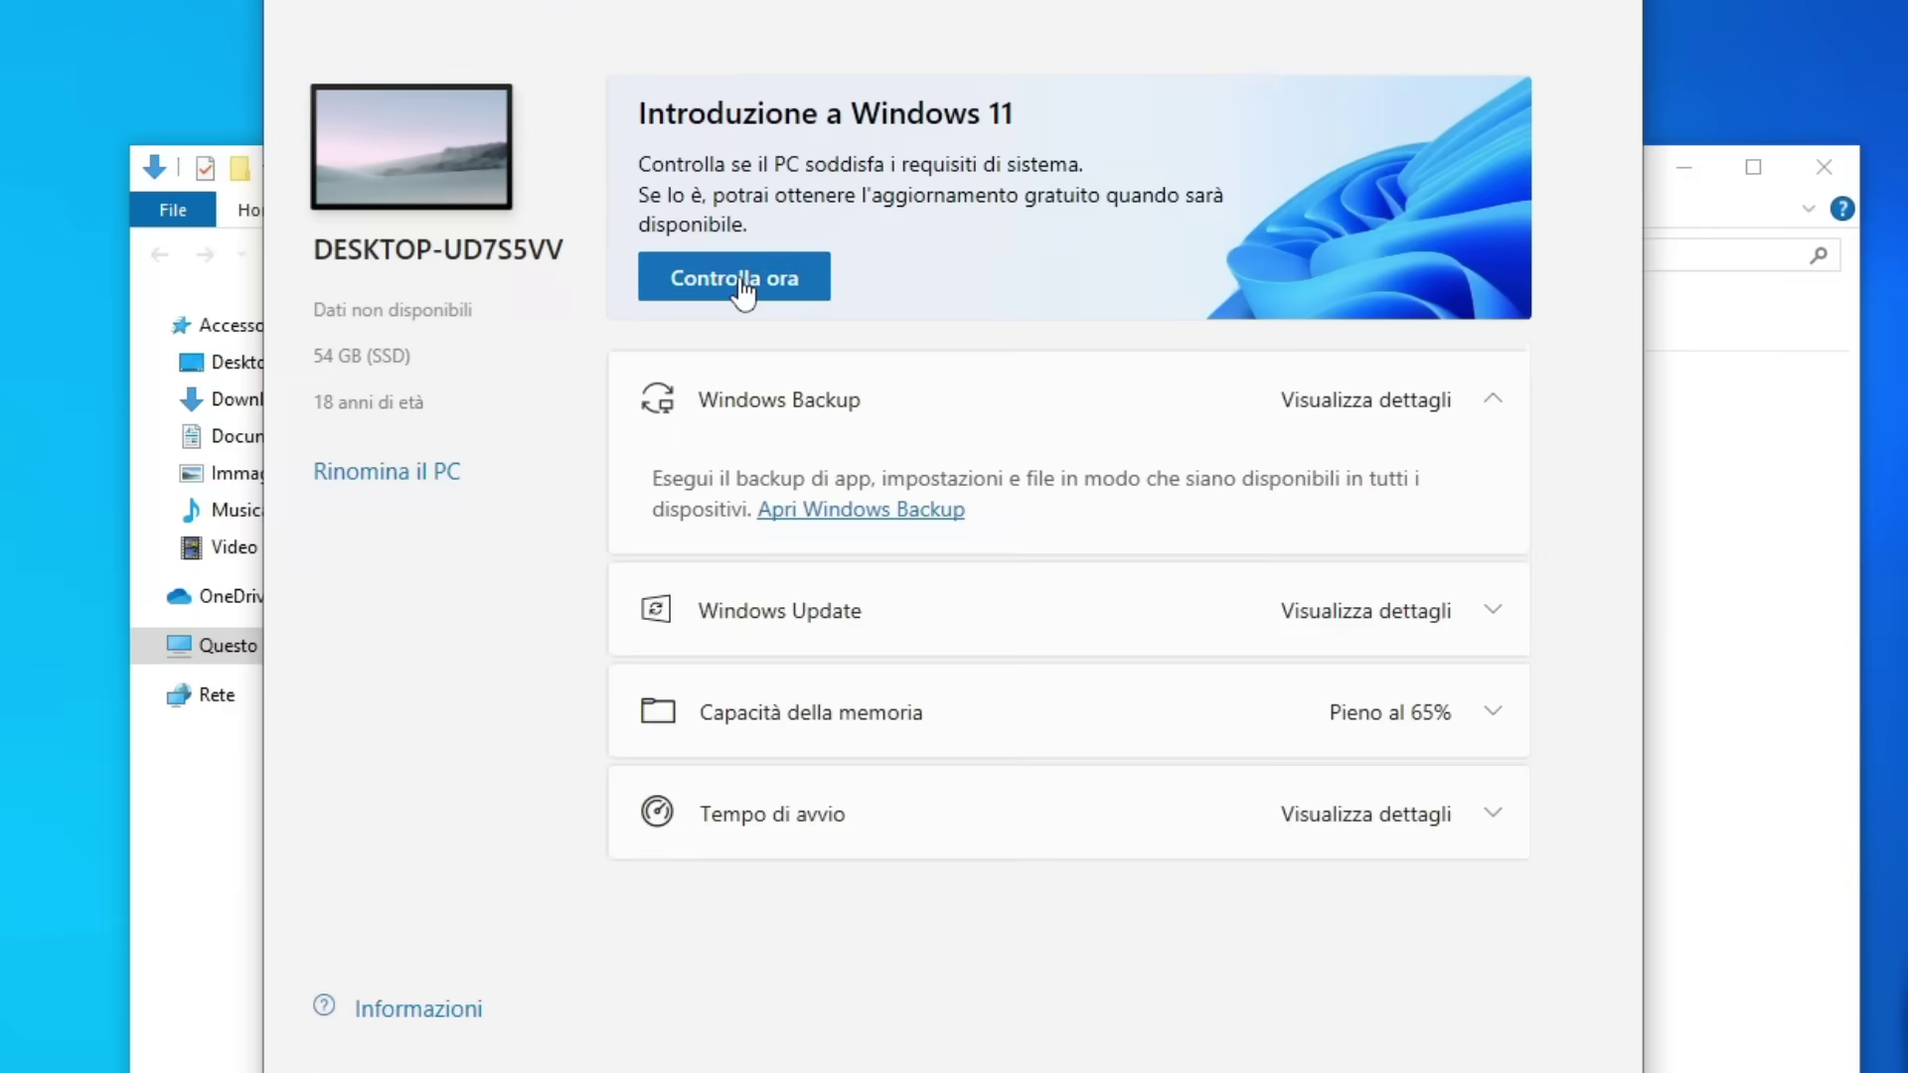
left_click(818, 371)
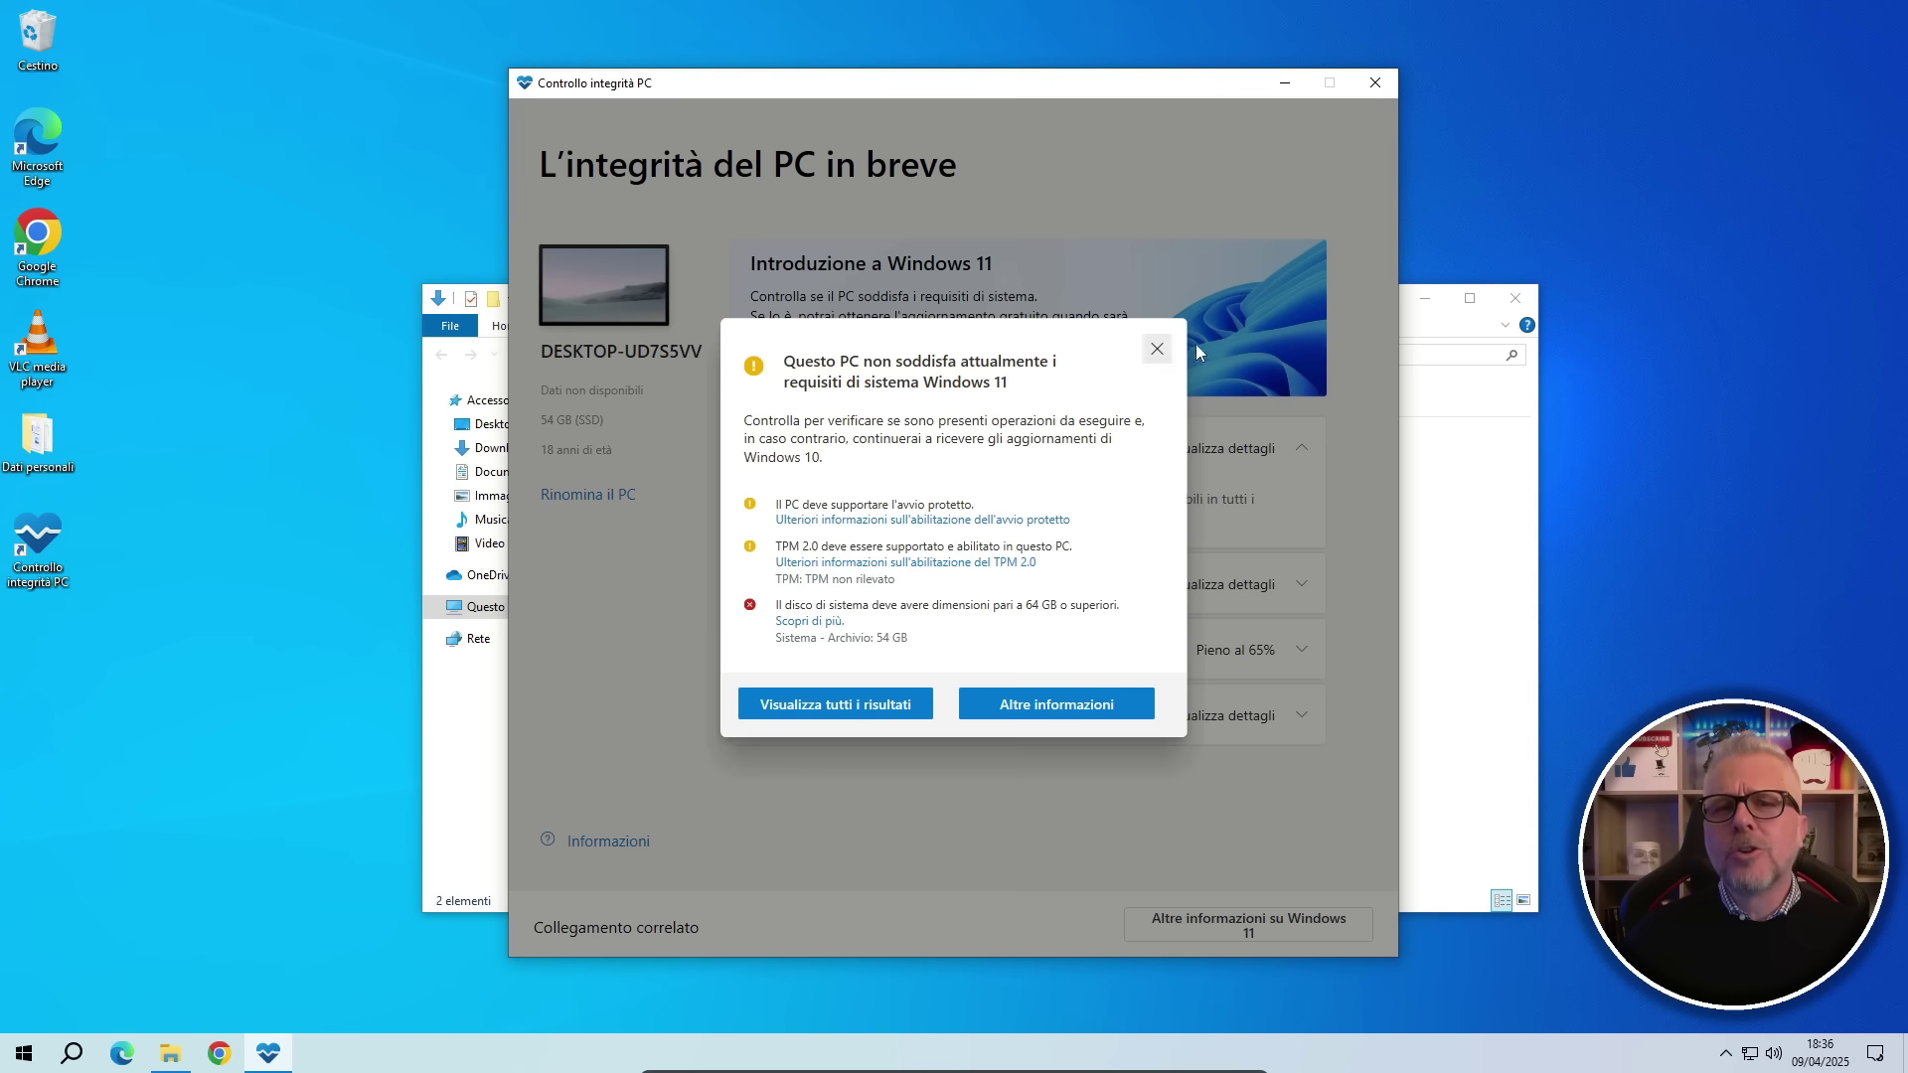
- Close the compatibility results and Controllo integrità PC, and inspect the contents of the Dati personali desktop folder before closing it
left_click(1269, 247)
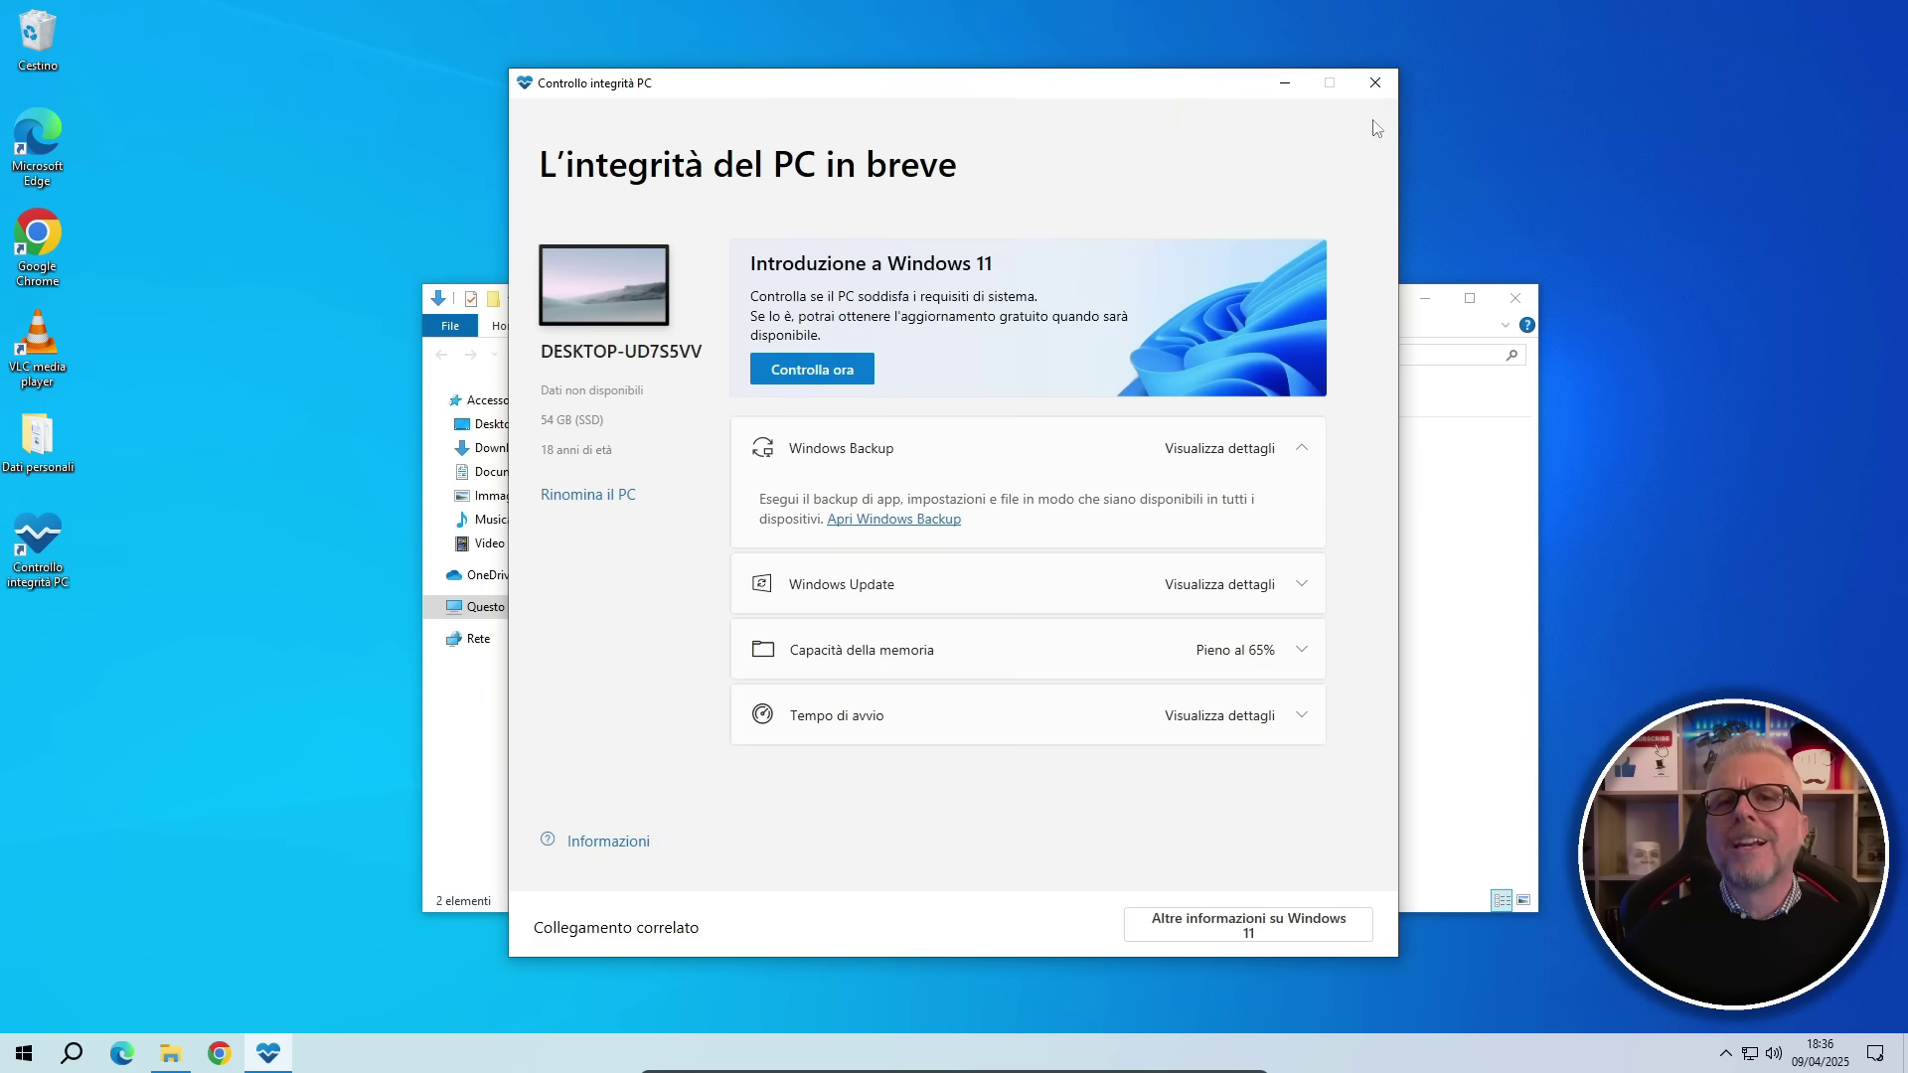
left_click(1615, 0)
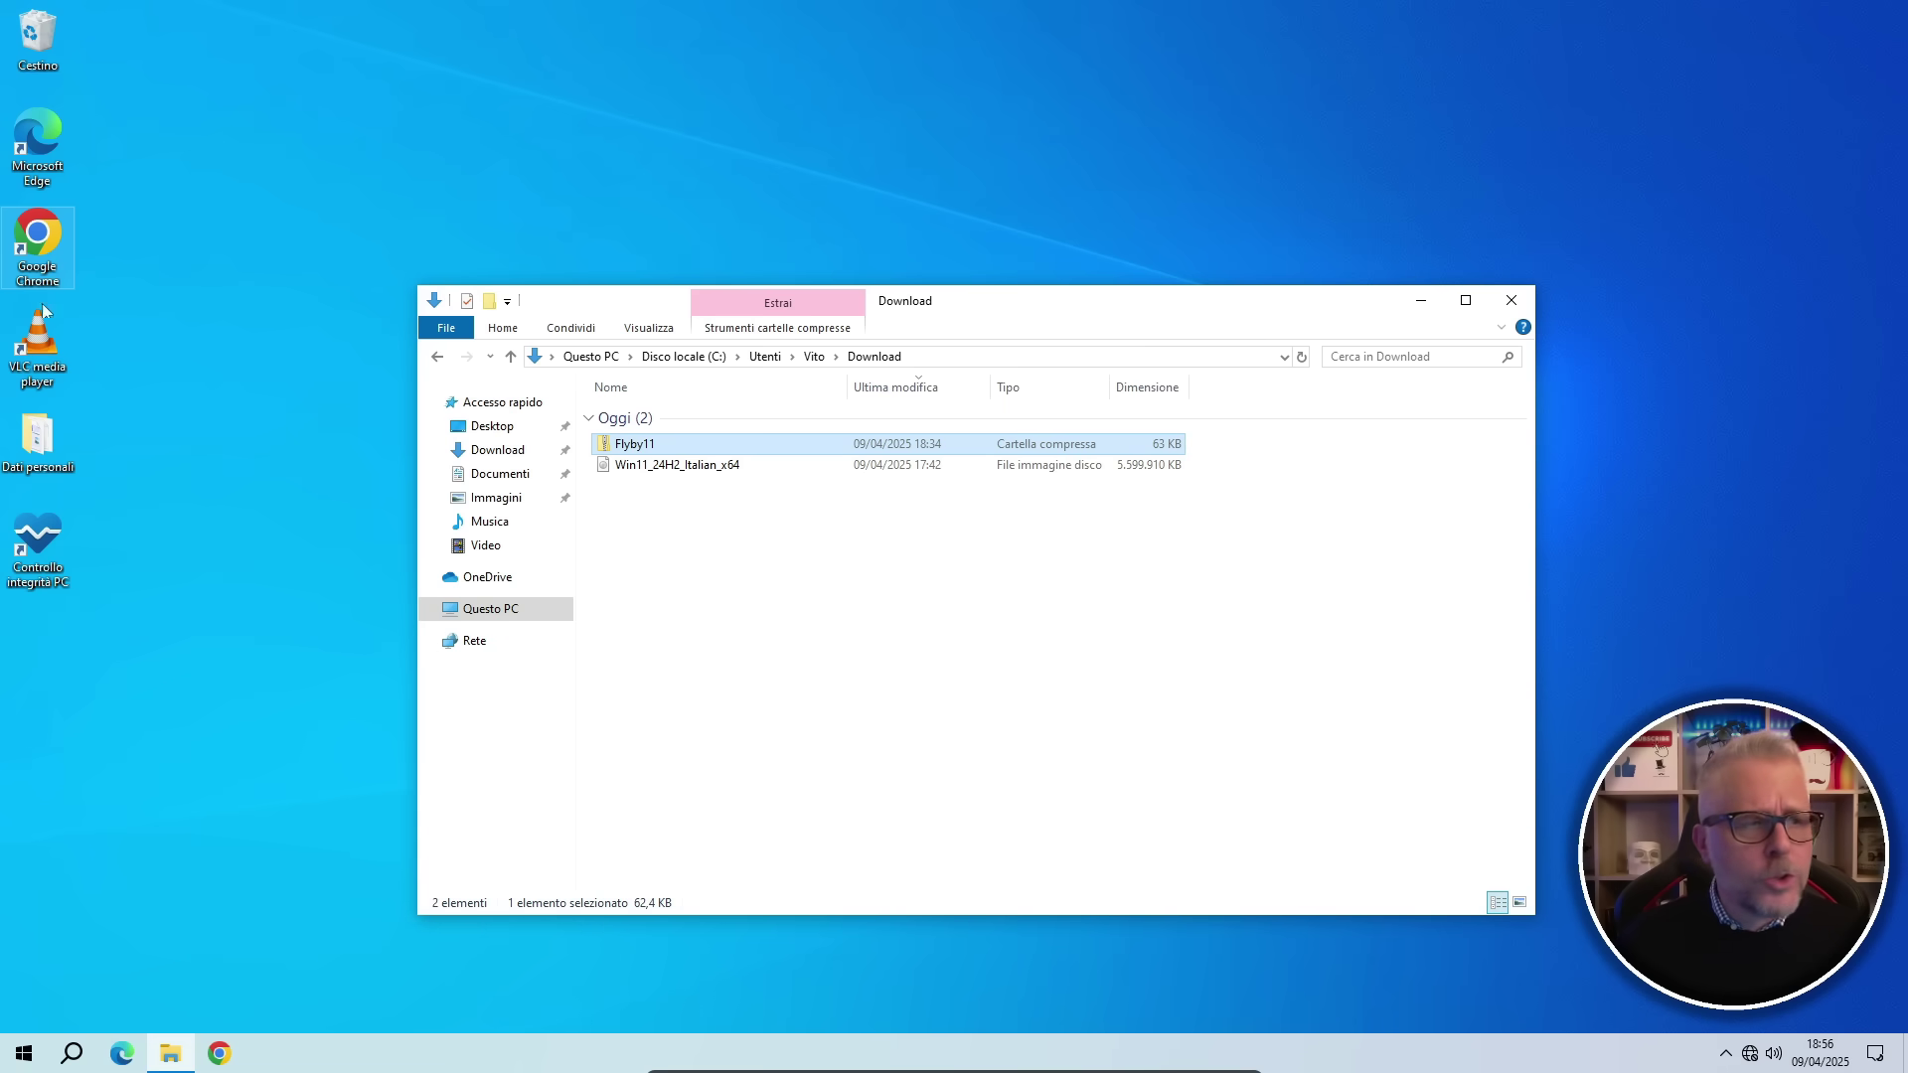
double_click(35, 433)
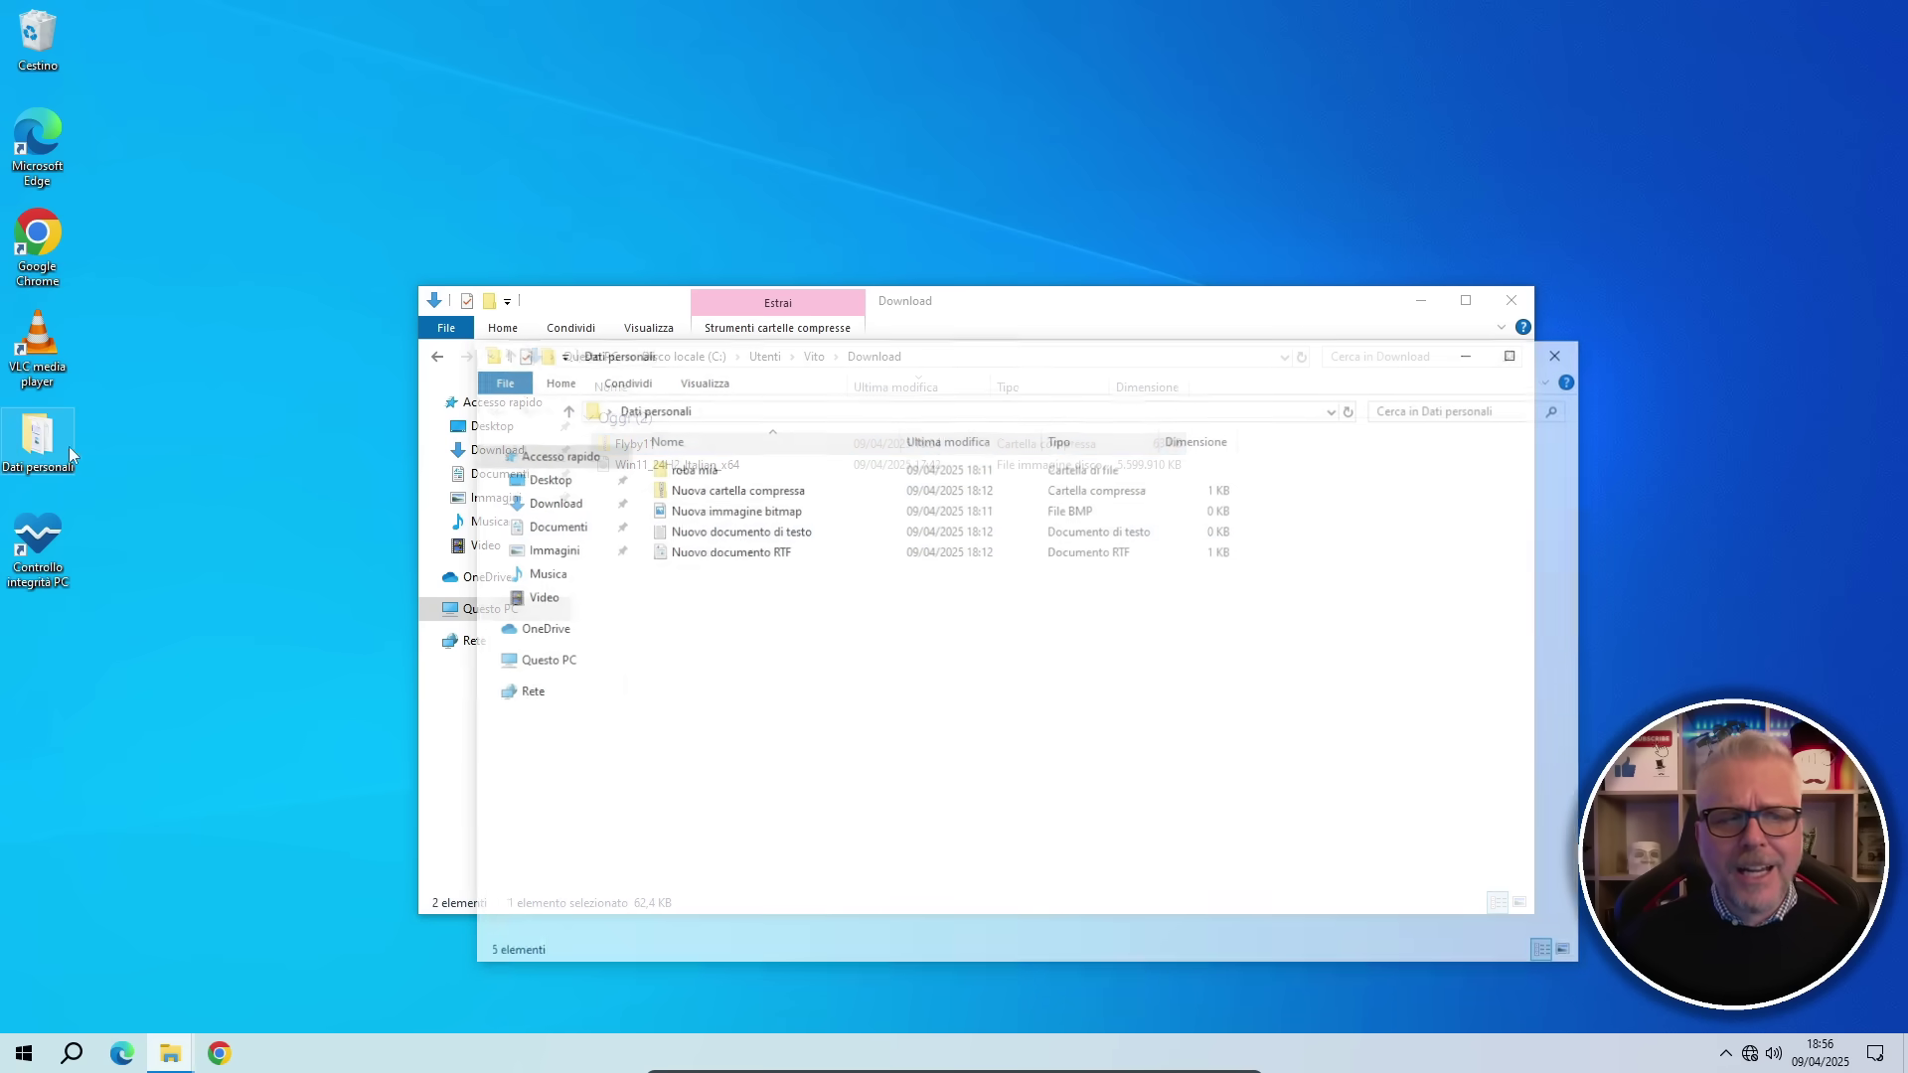
left_click(1563, 352)
left_click(1524, 159)
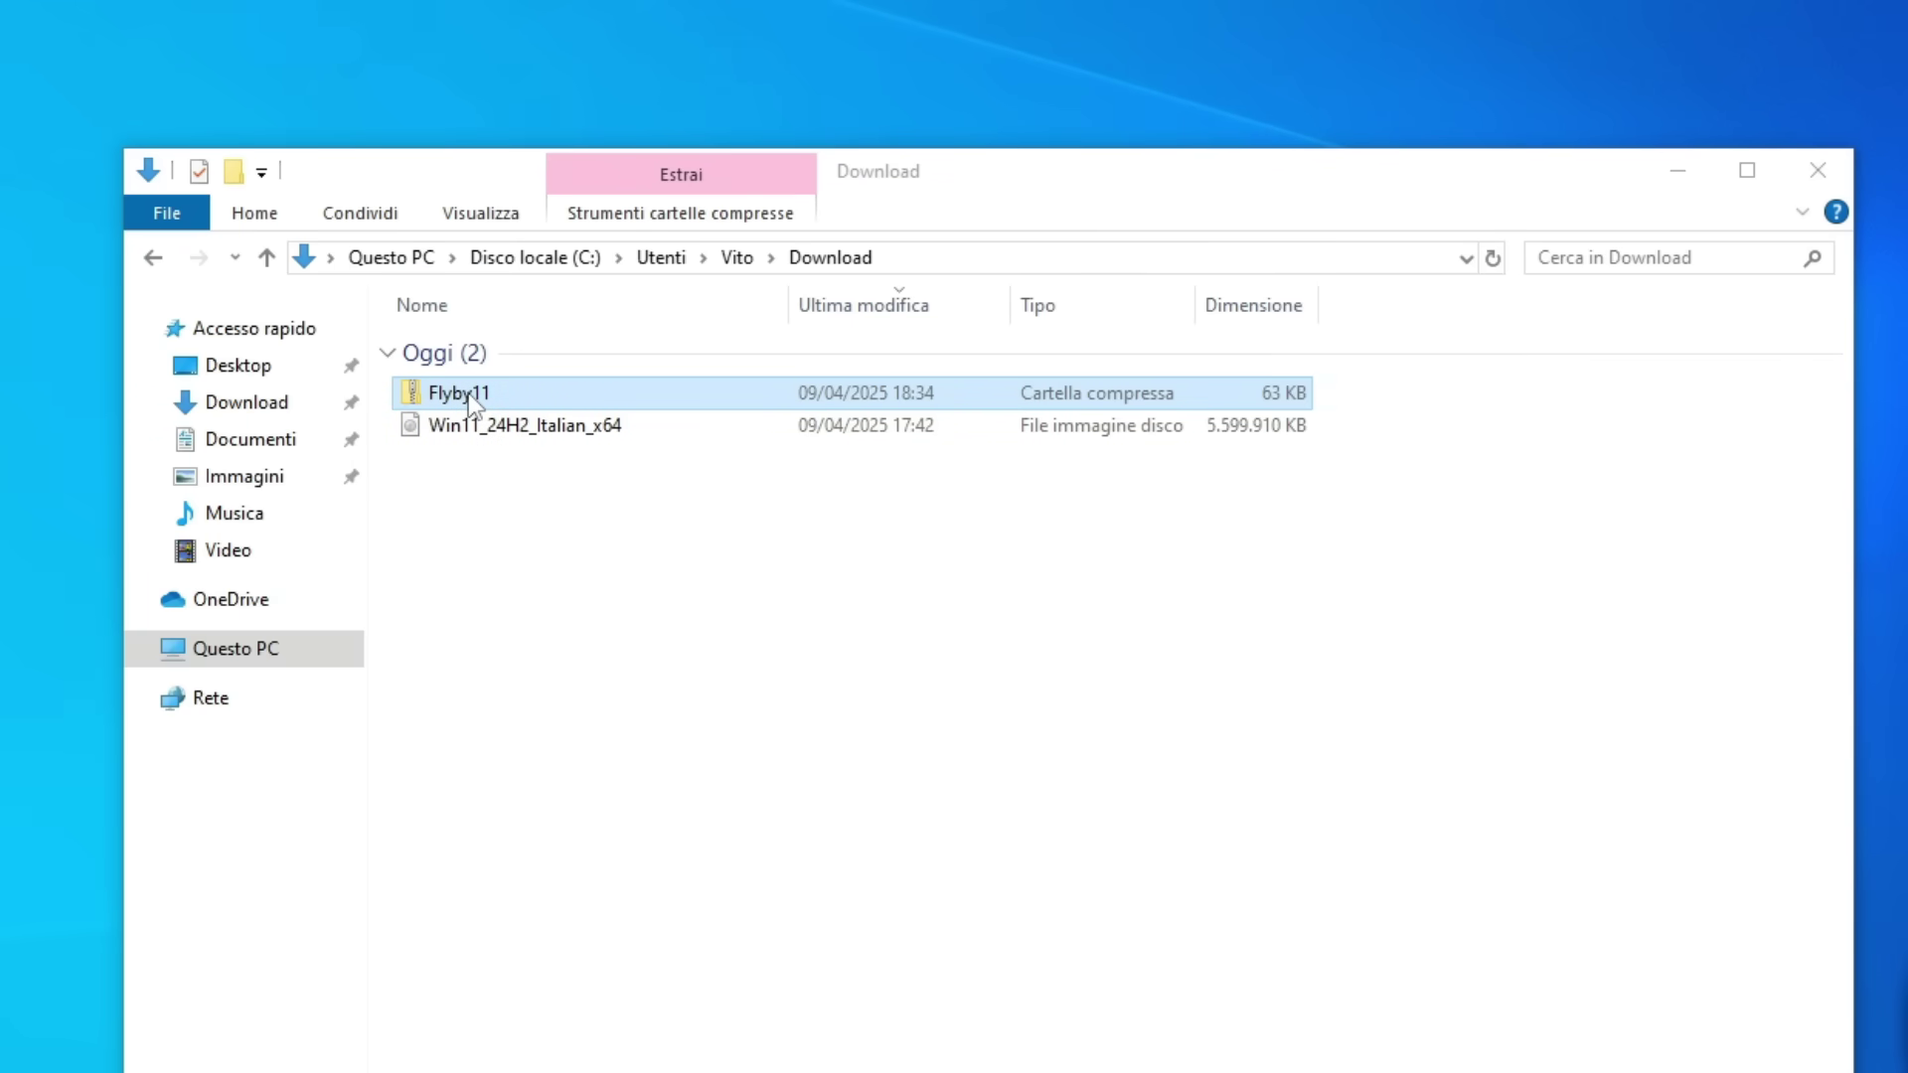
- Extract the compressed Flyby11 archive into its own Flyby11 folder in Download and show the extracted files
right_click(468, 394)
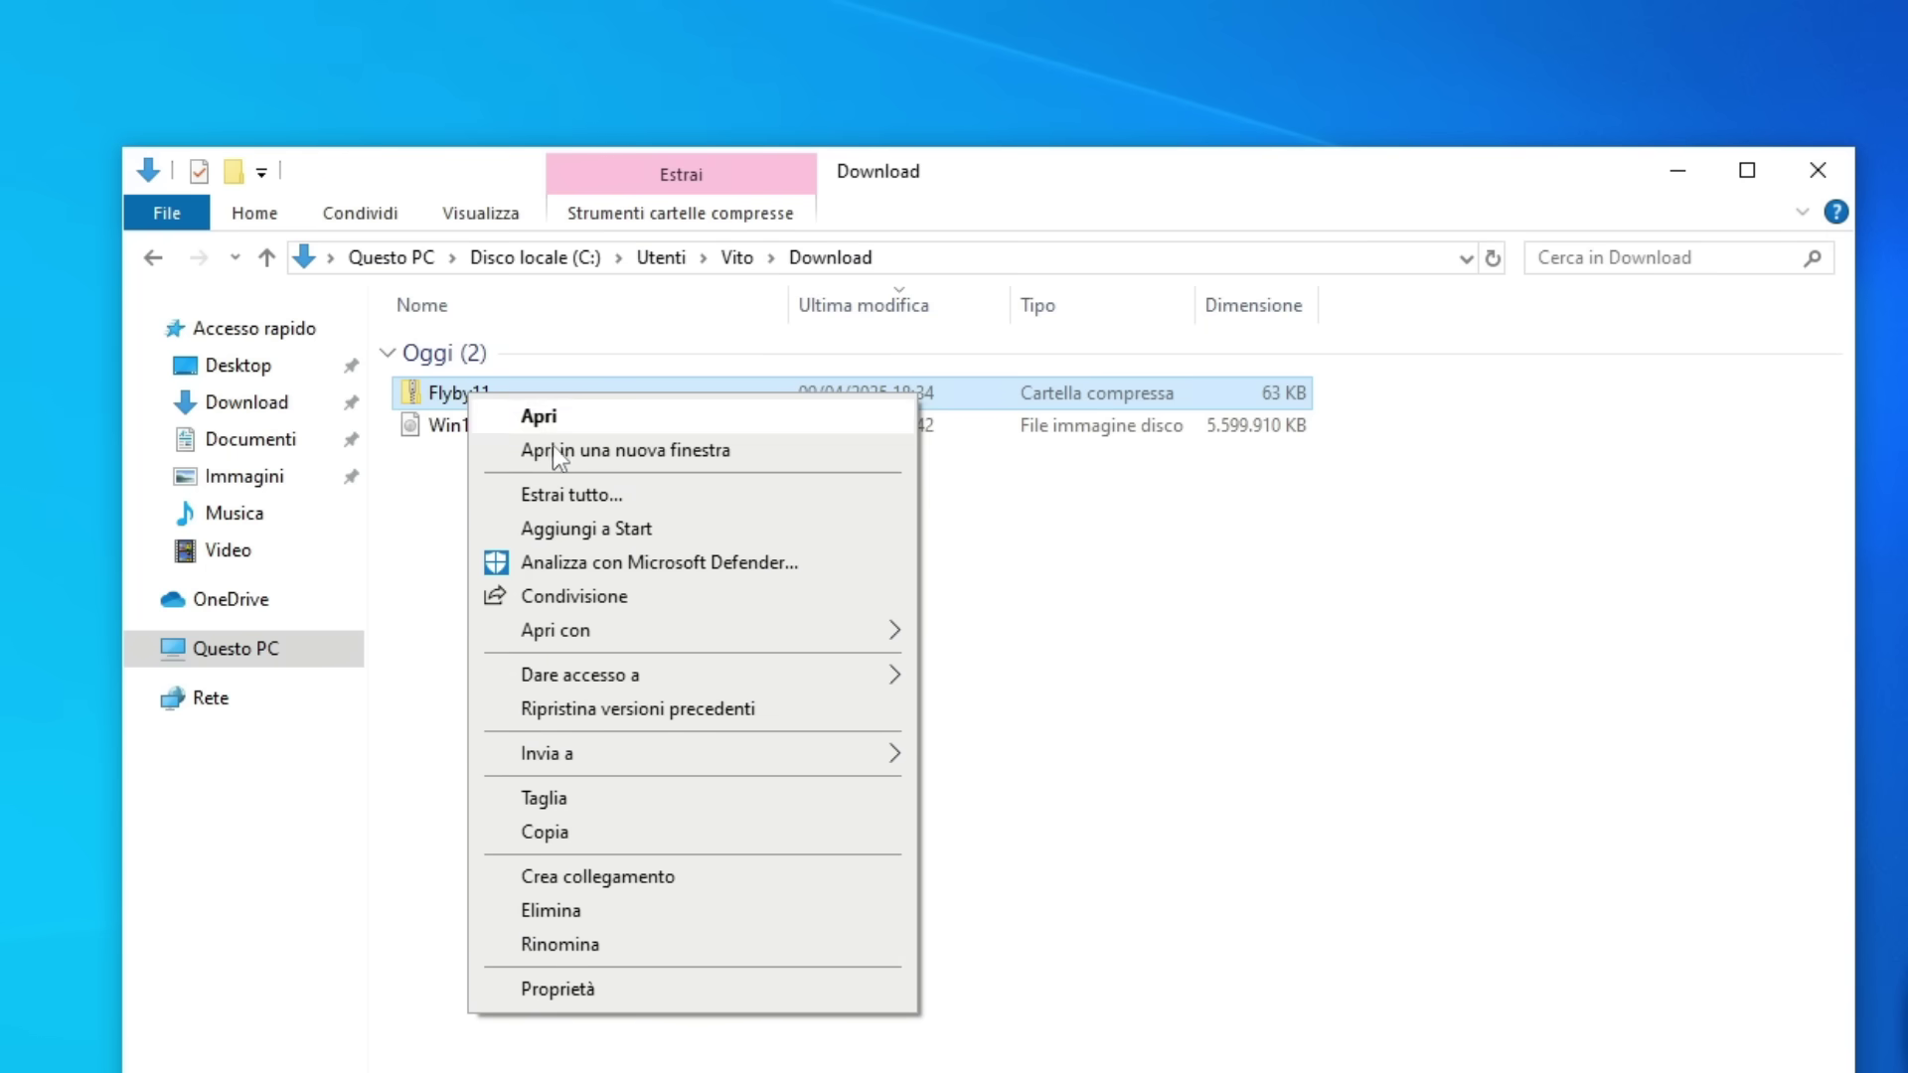
left_click(562, 497)
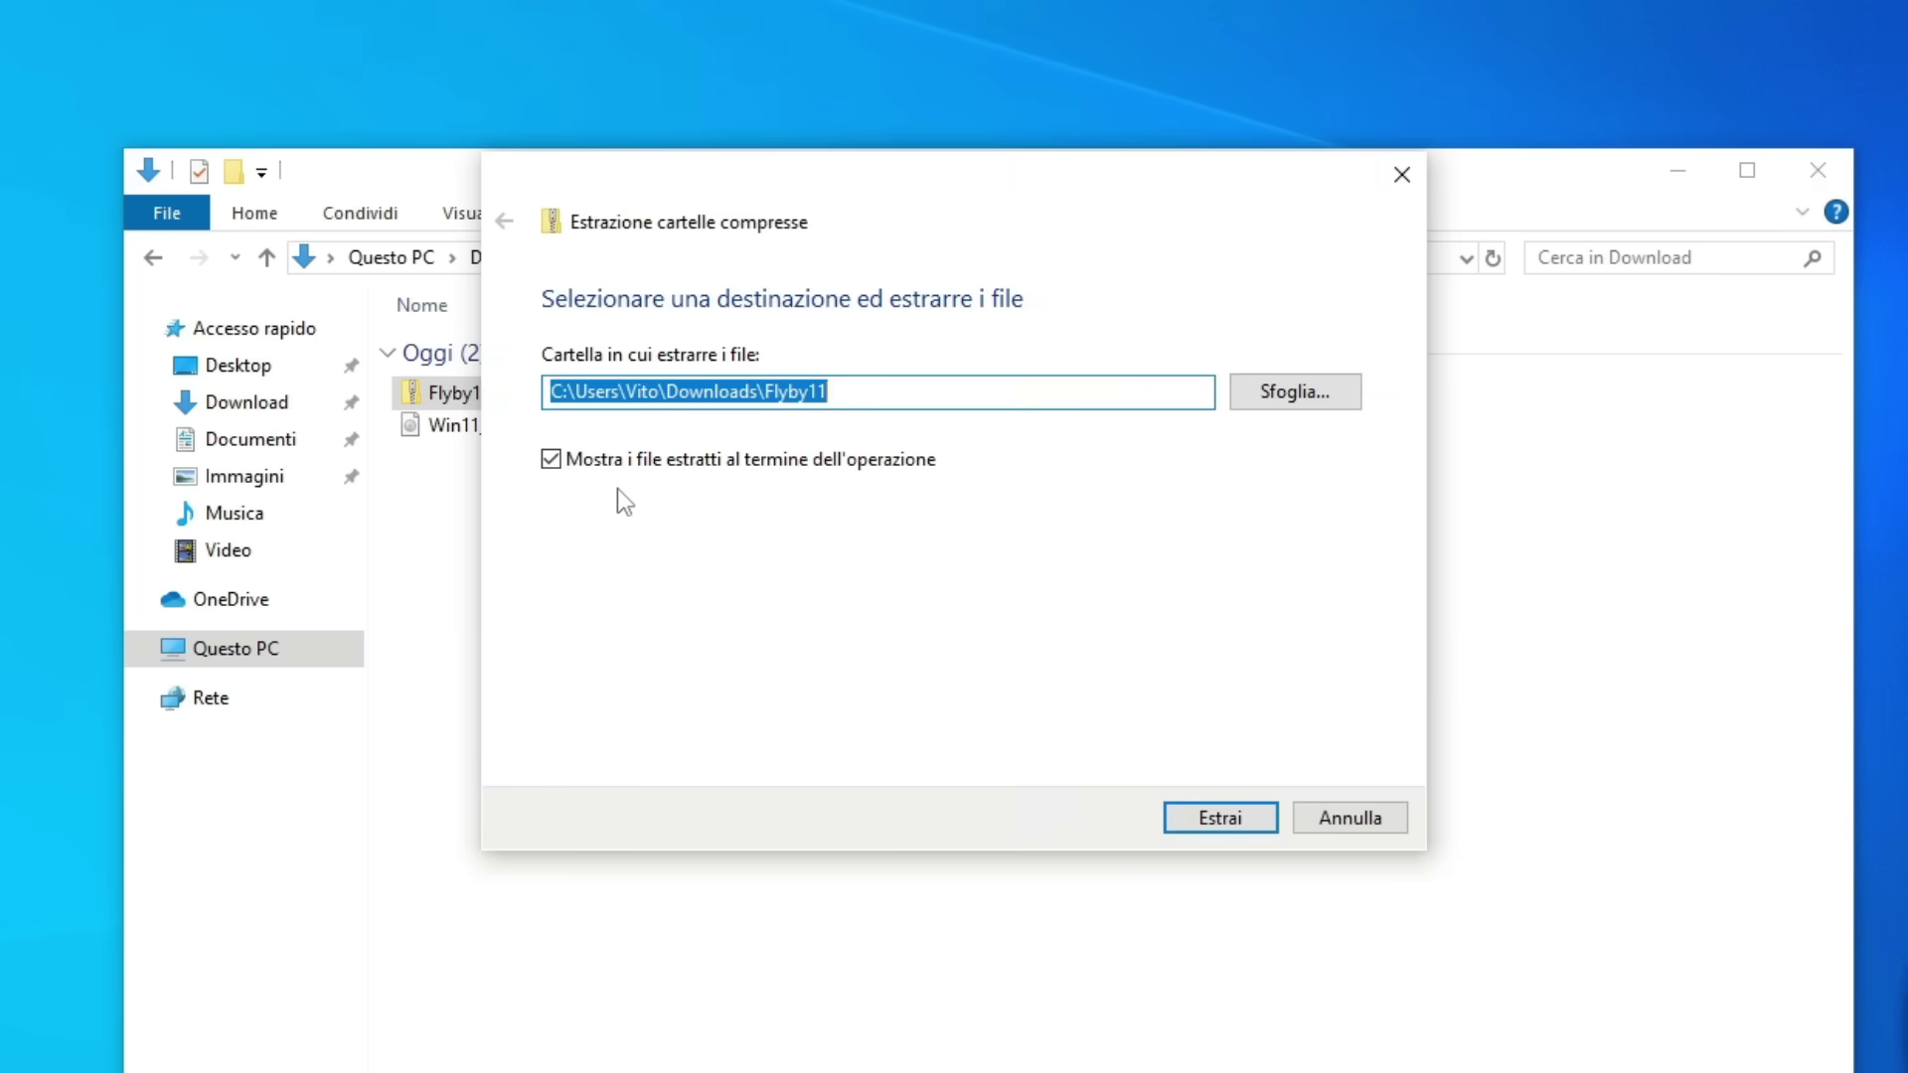
left_click(1235, 823)
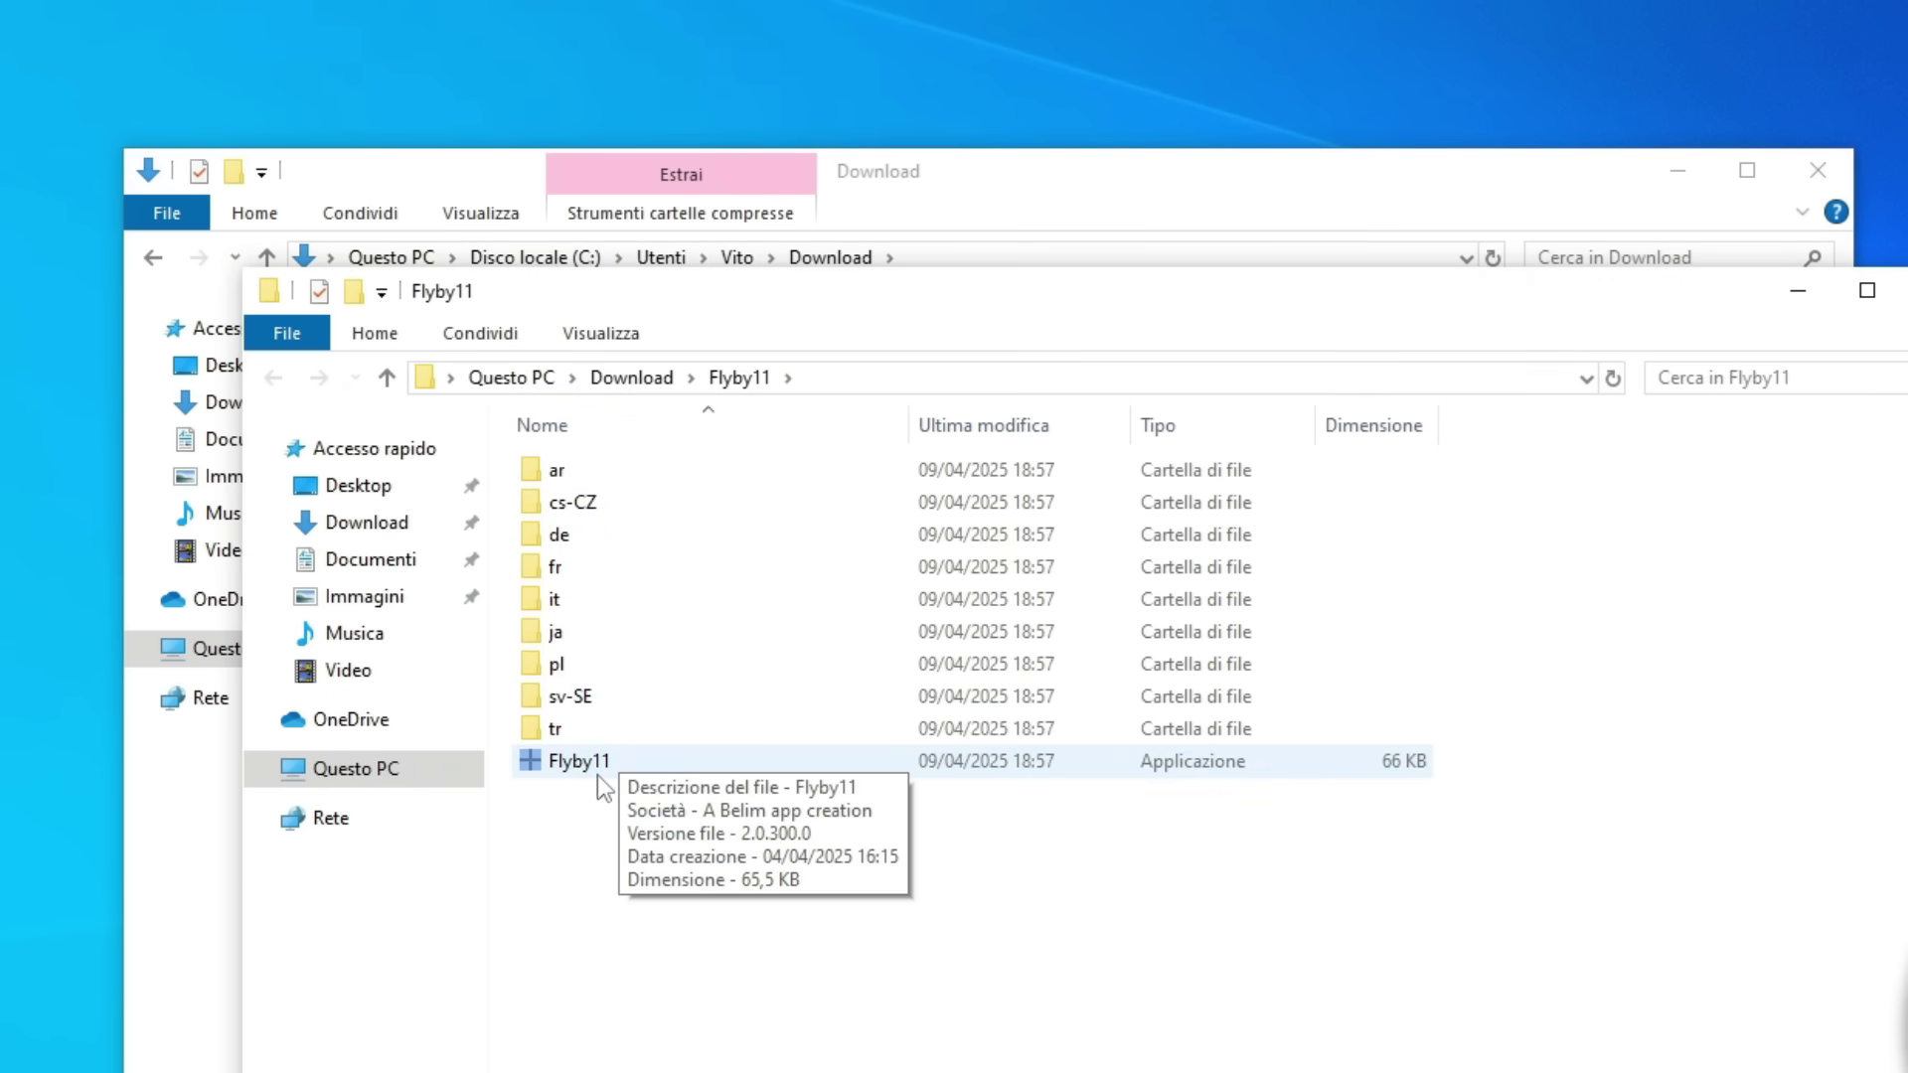
- Launch the extracted Flyby11 application and allow it to run despite its unverified author
left_click(639, 761)
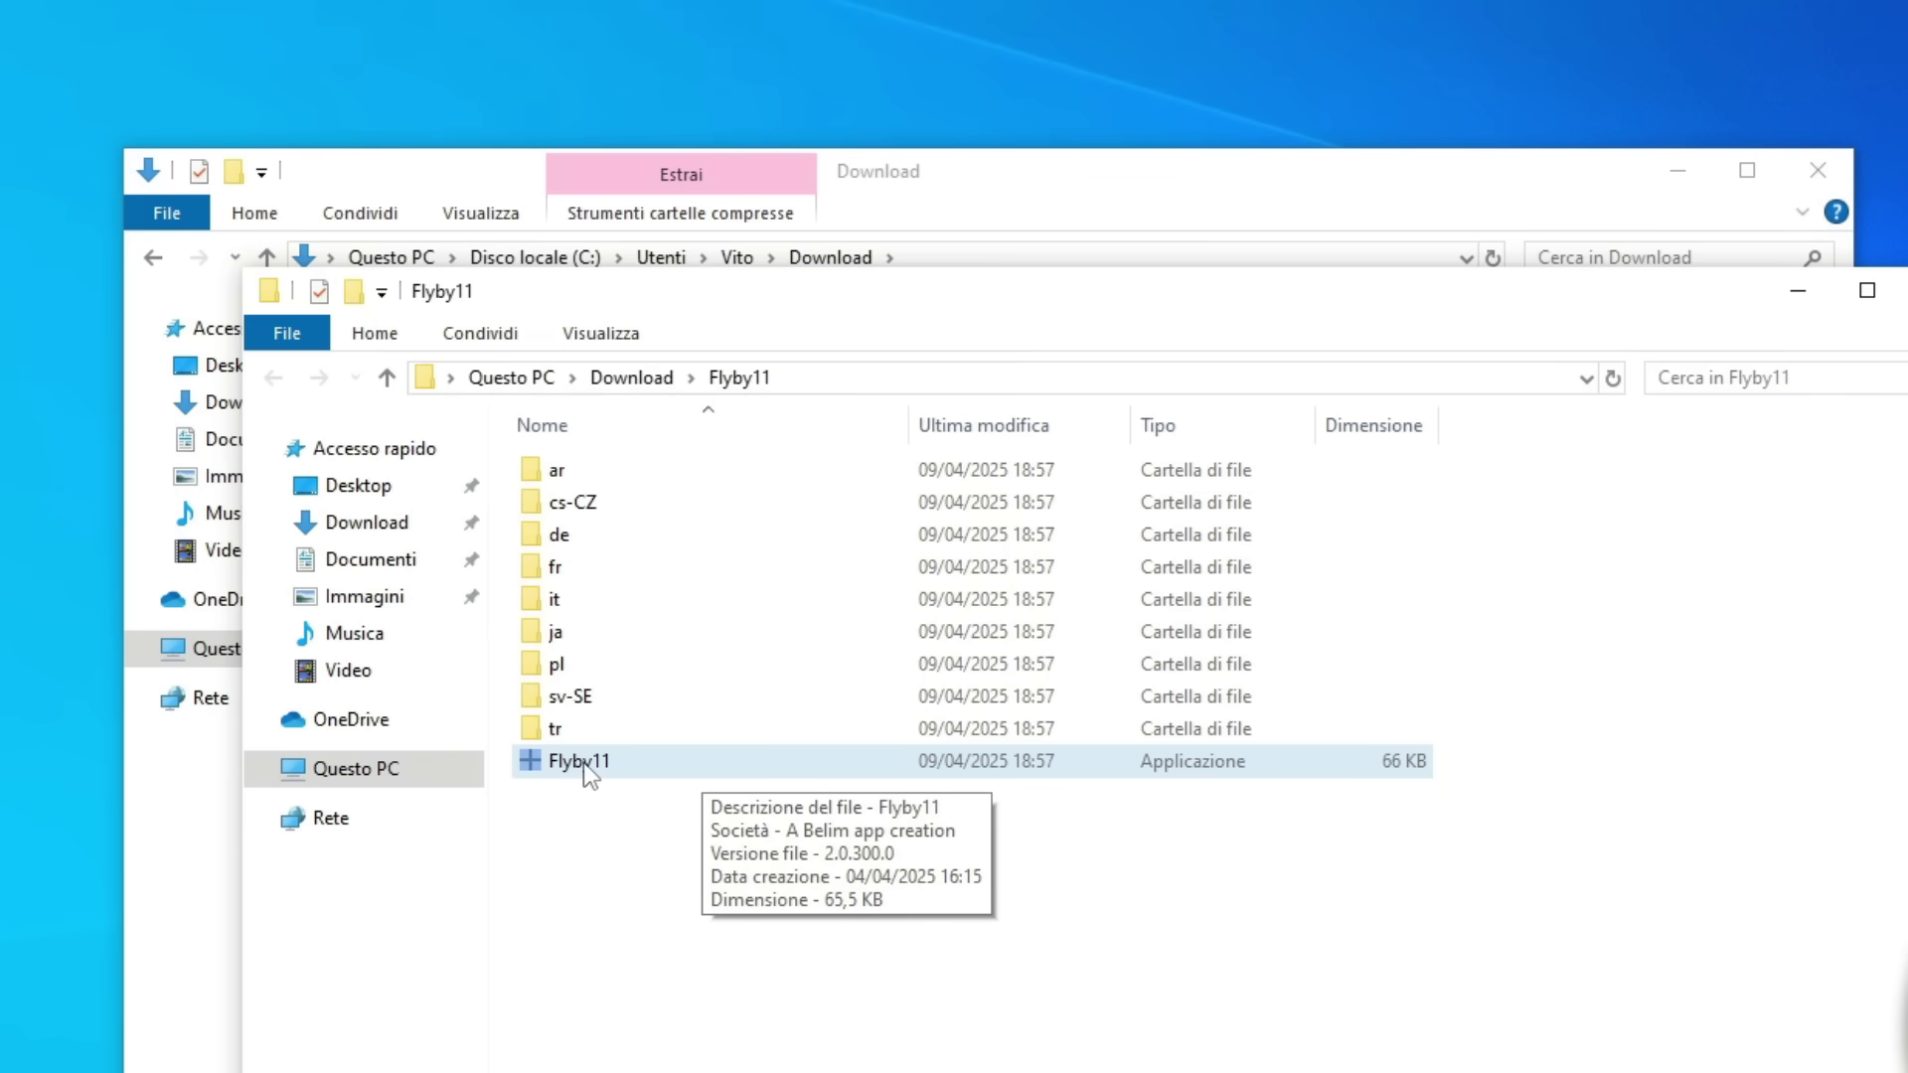
double_click(624, 761)
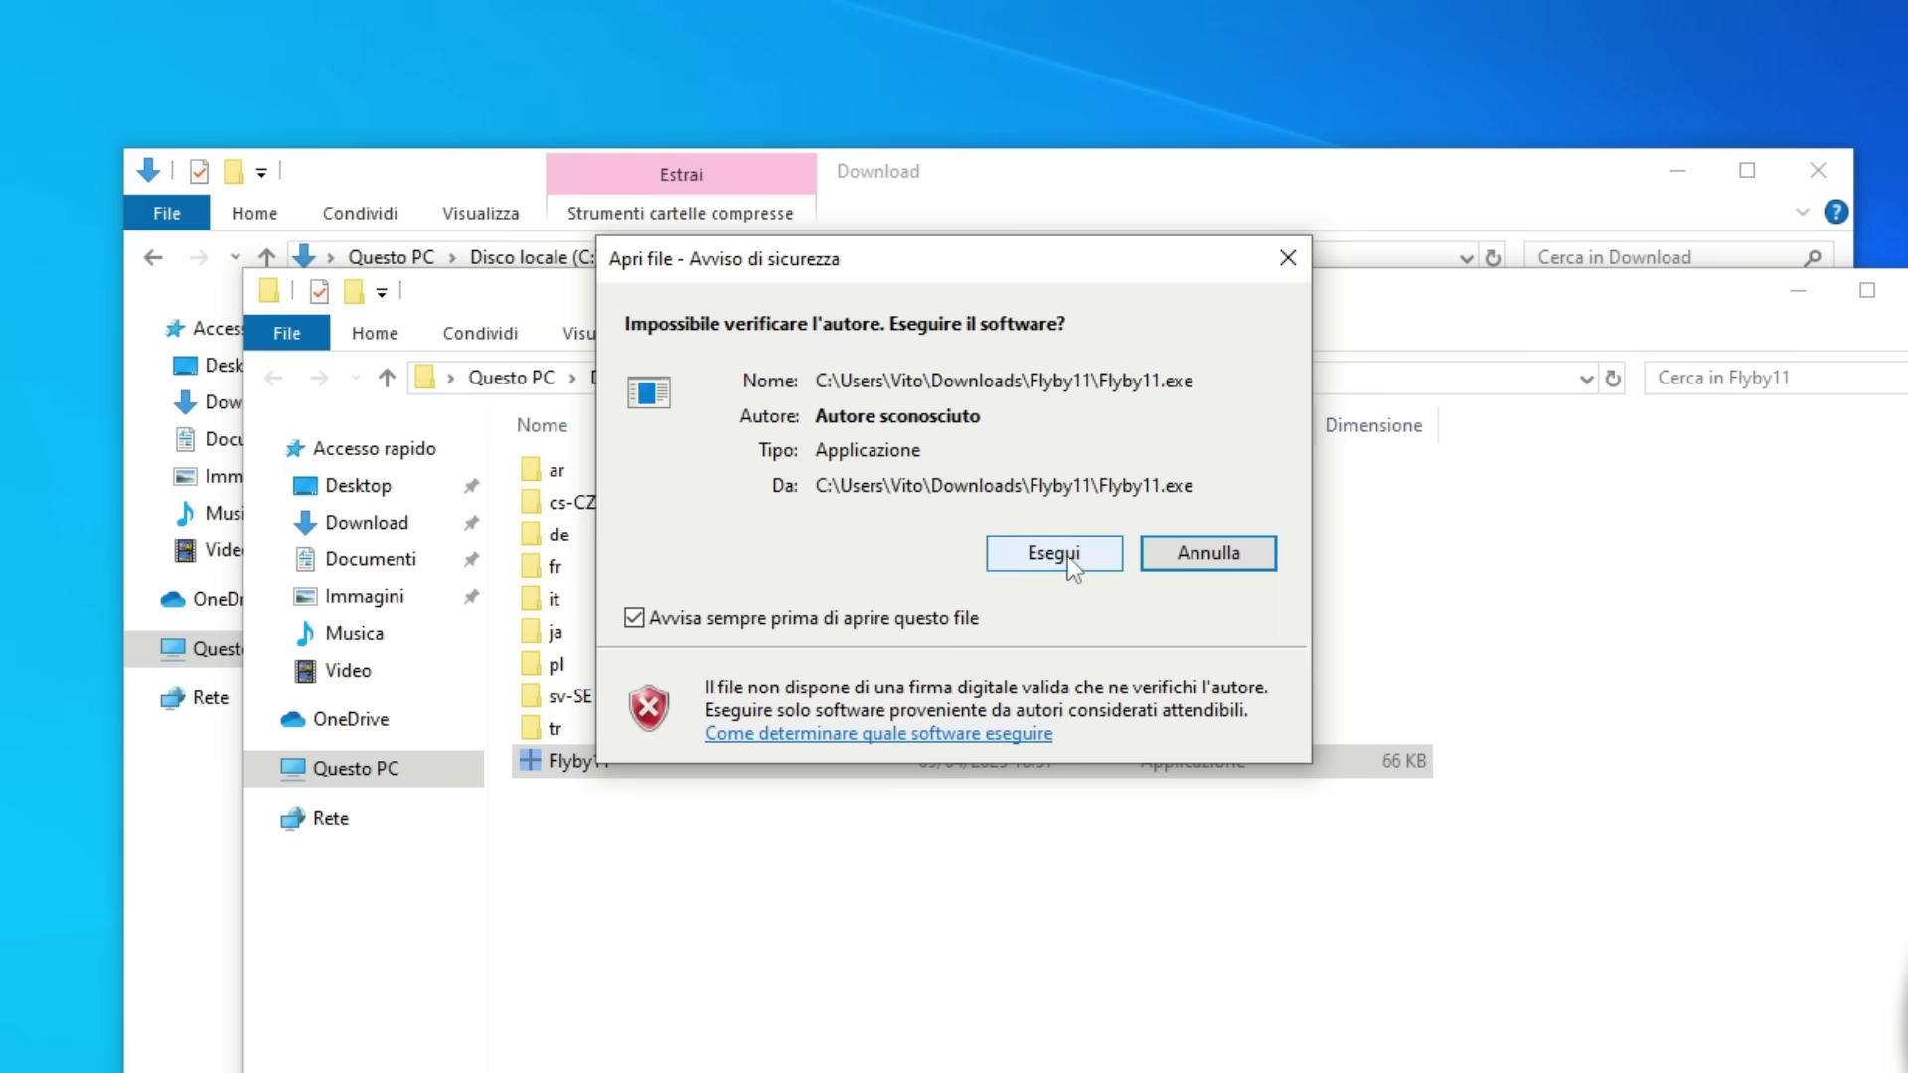
left_click(1067, 558)
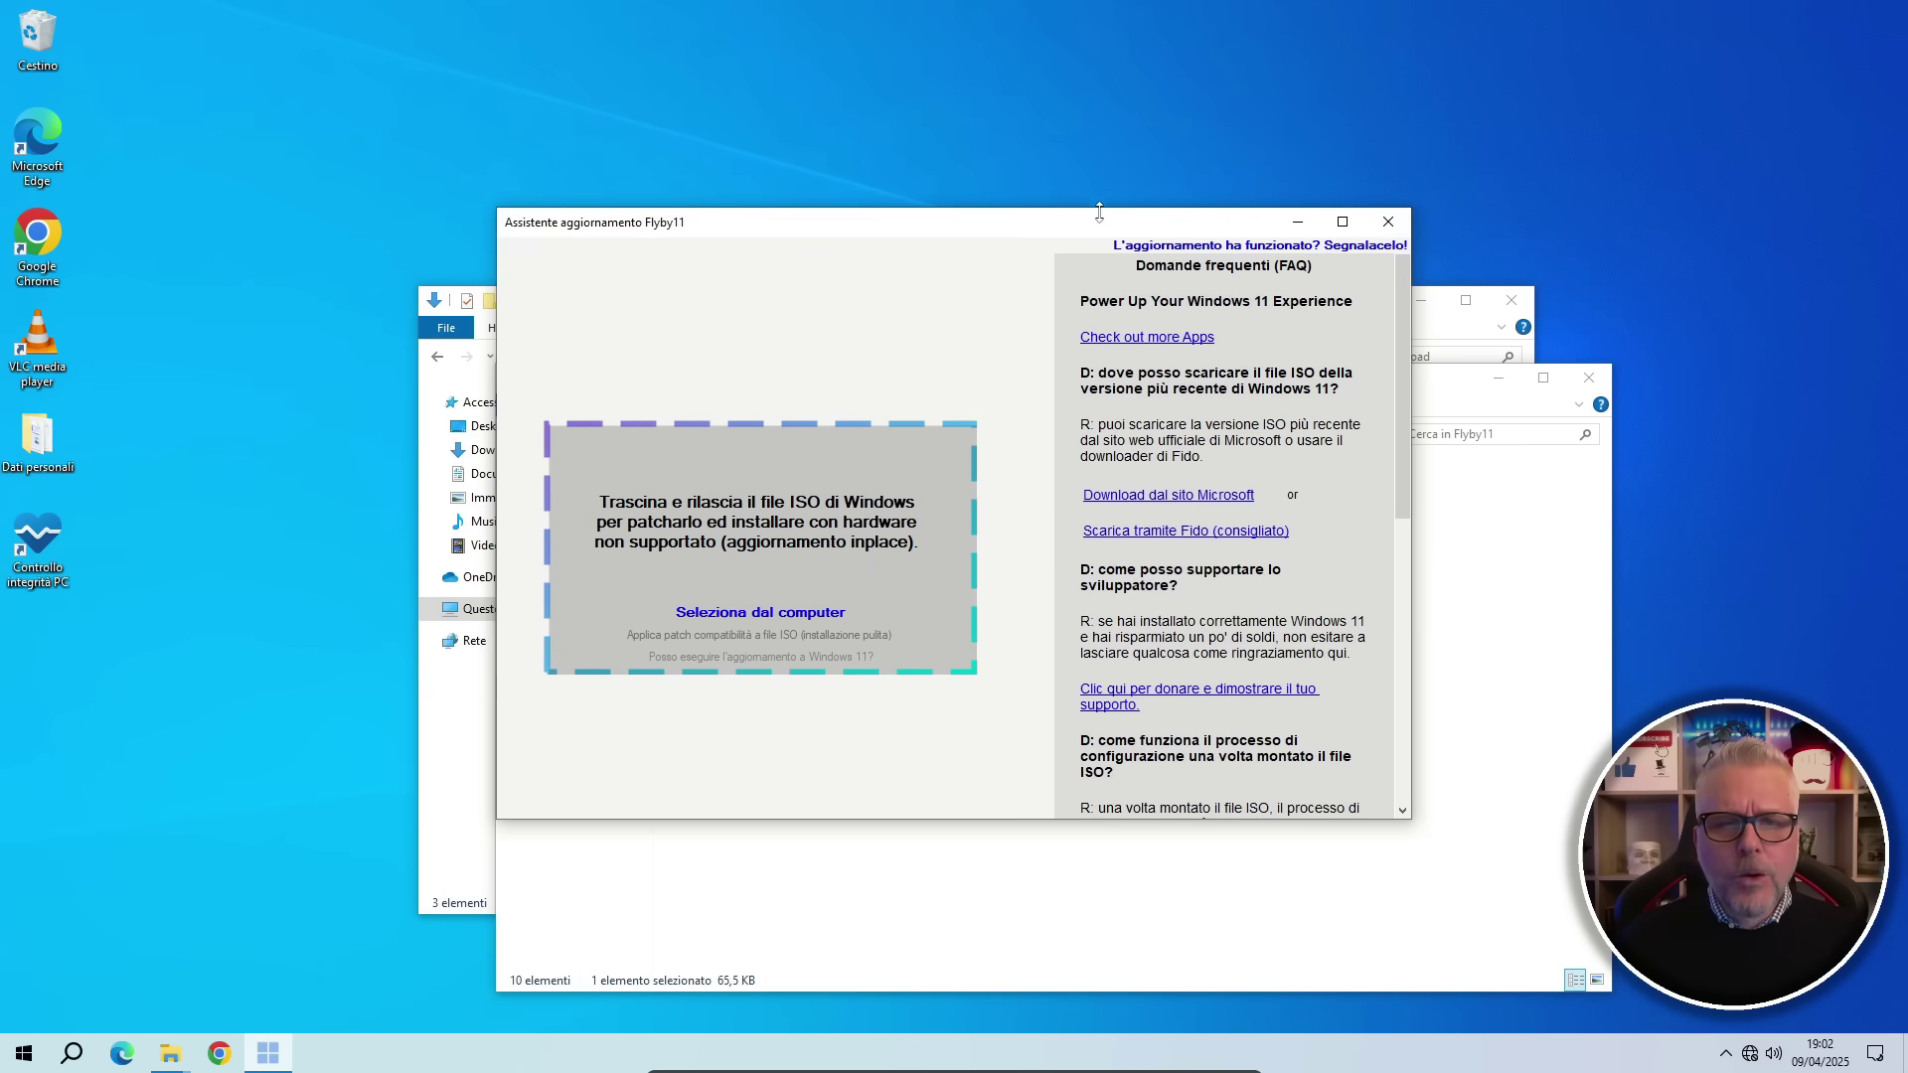
- Close the extracted Flyby11 folder and arrange the Flyby11 assistant and the Download folder side by side
left_click_drag(1100, 224, 730, 205)
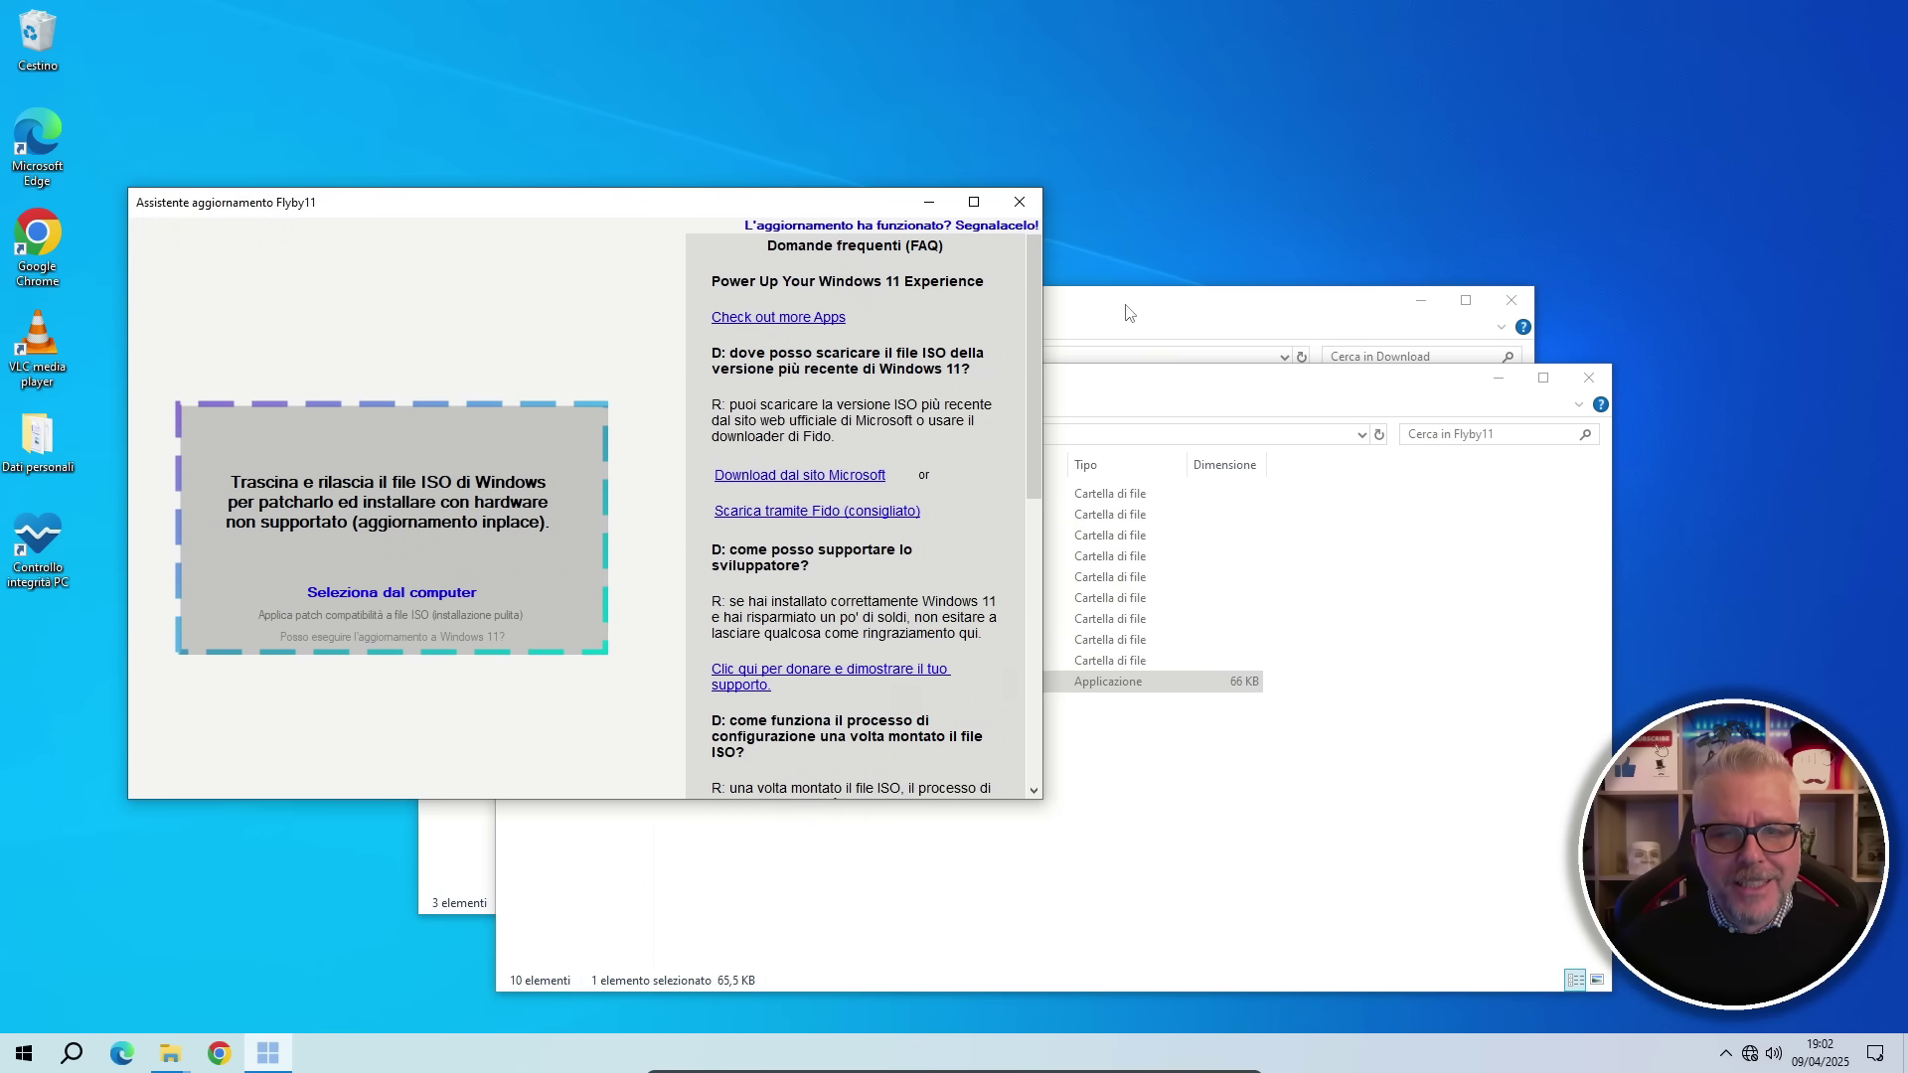
left_click(1263, 412)
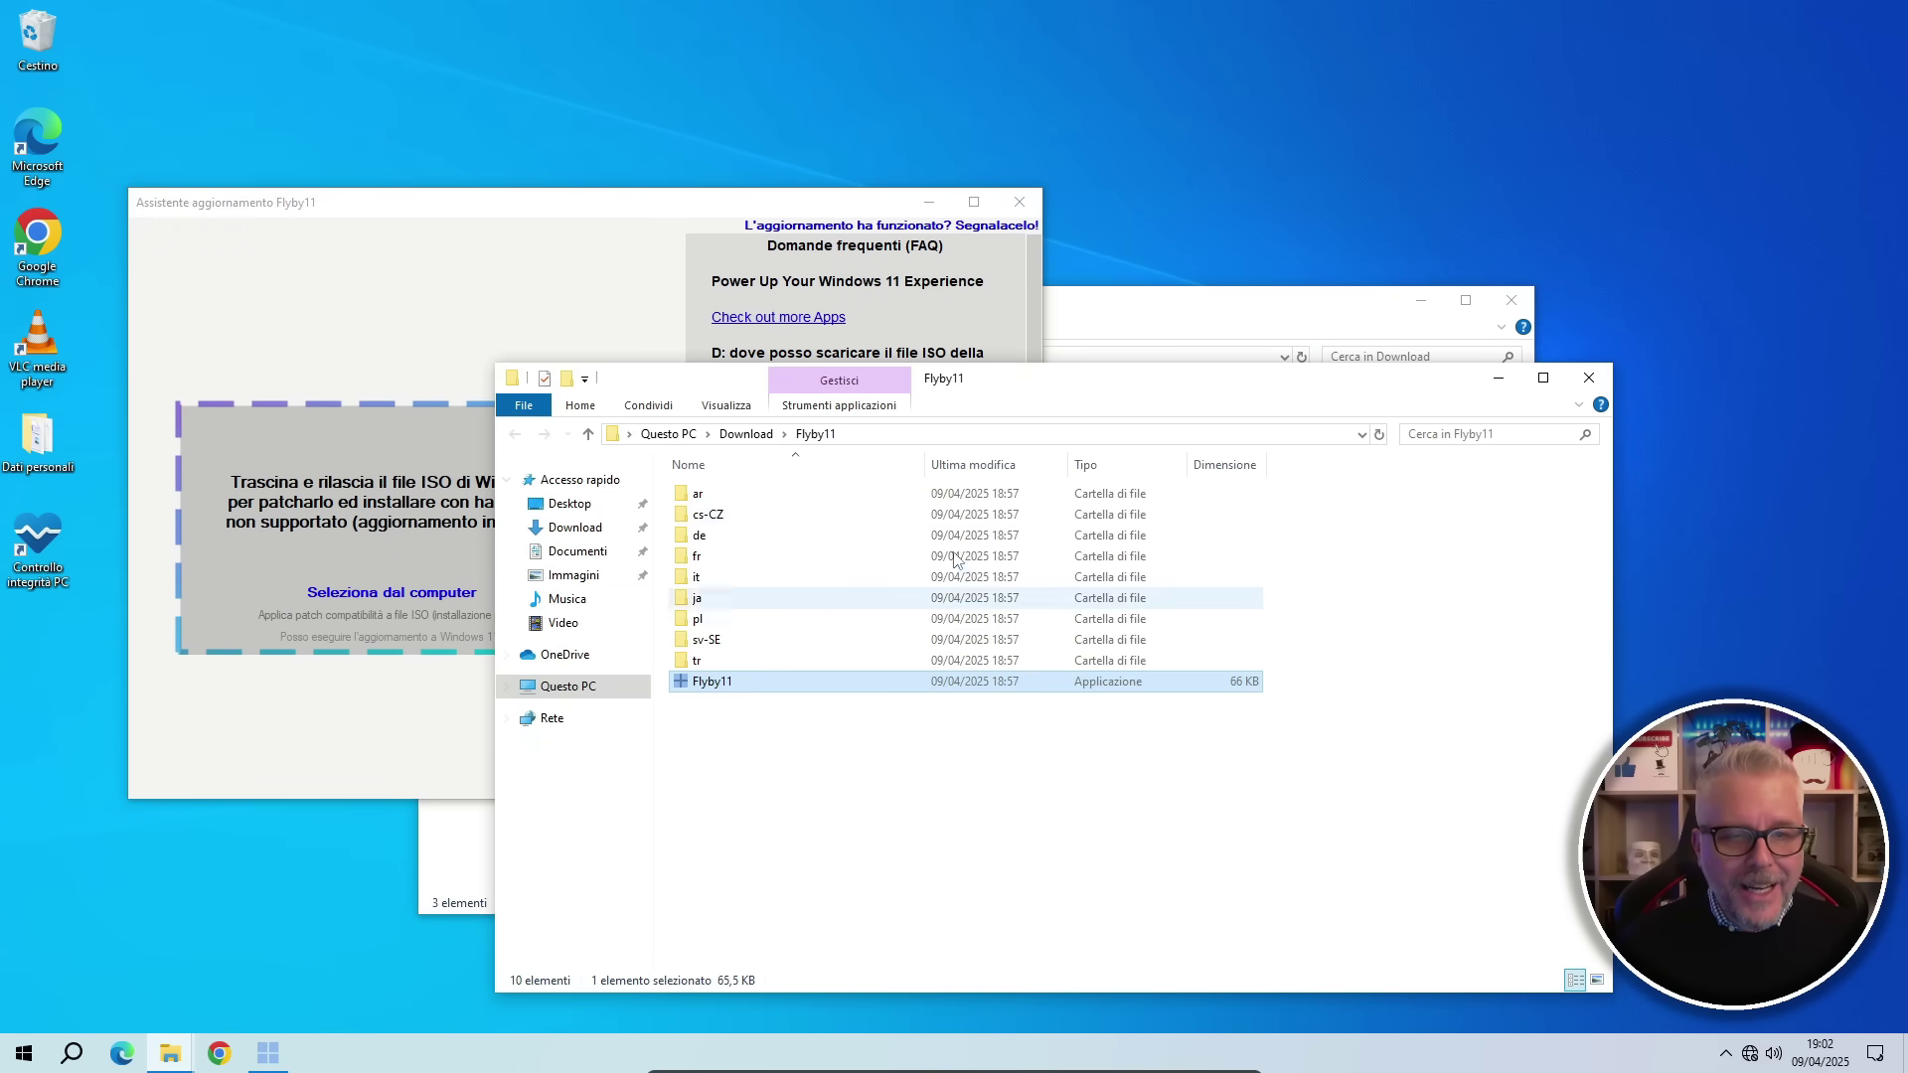
left_click(1589, 378)
left_click(1114, 330)
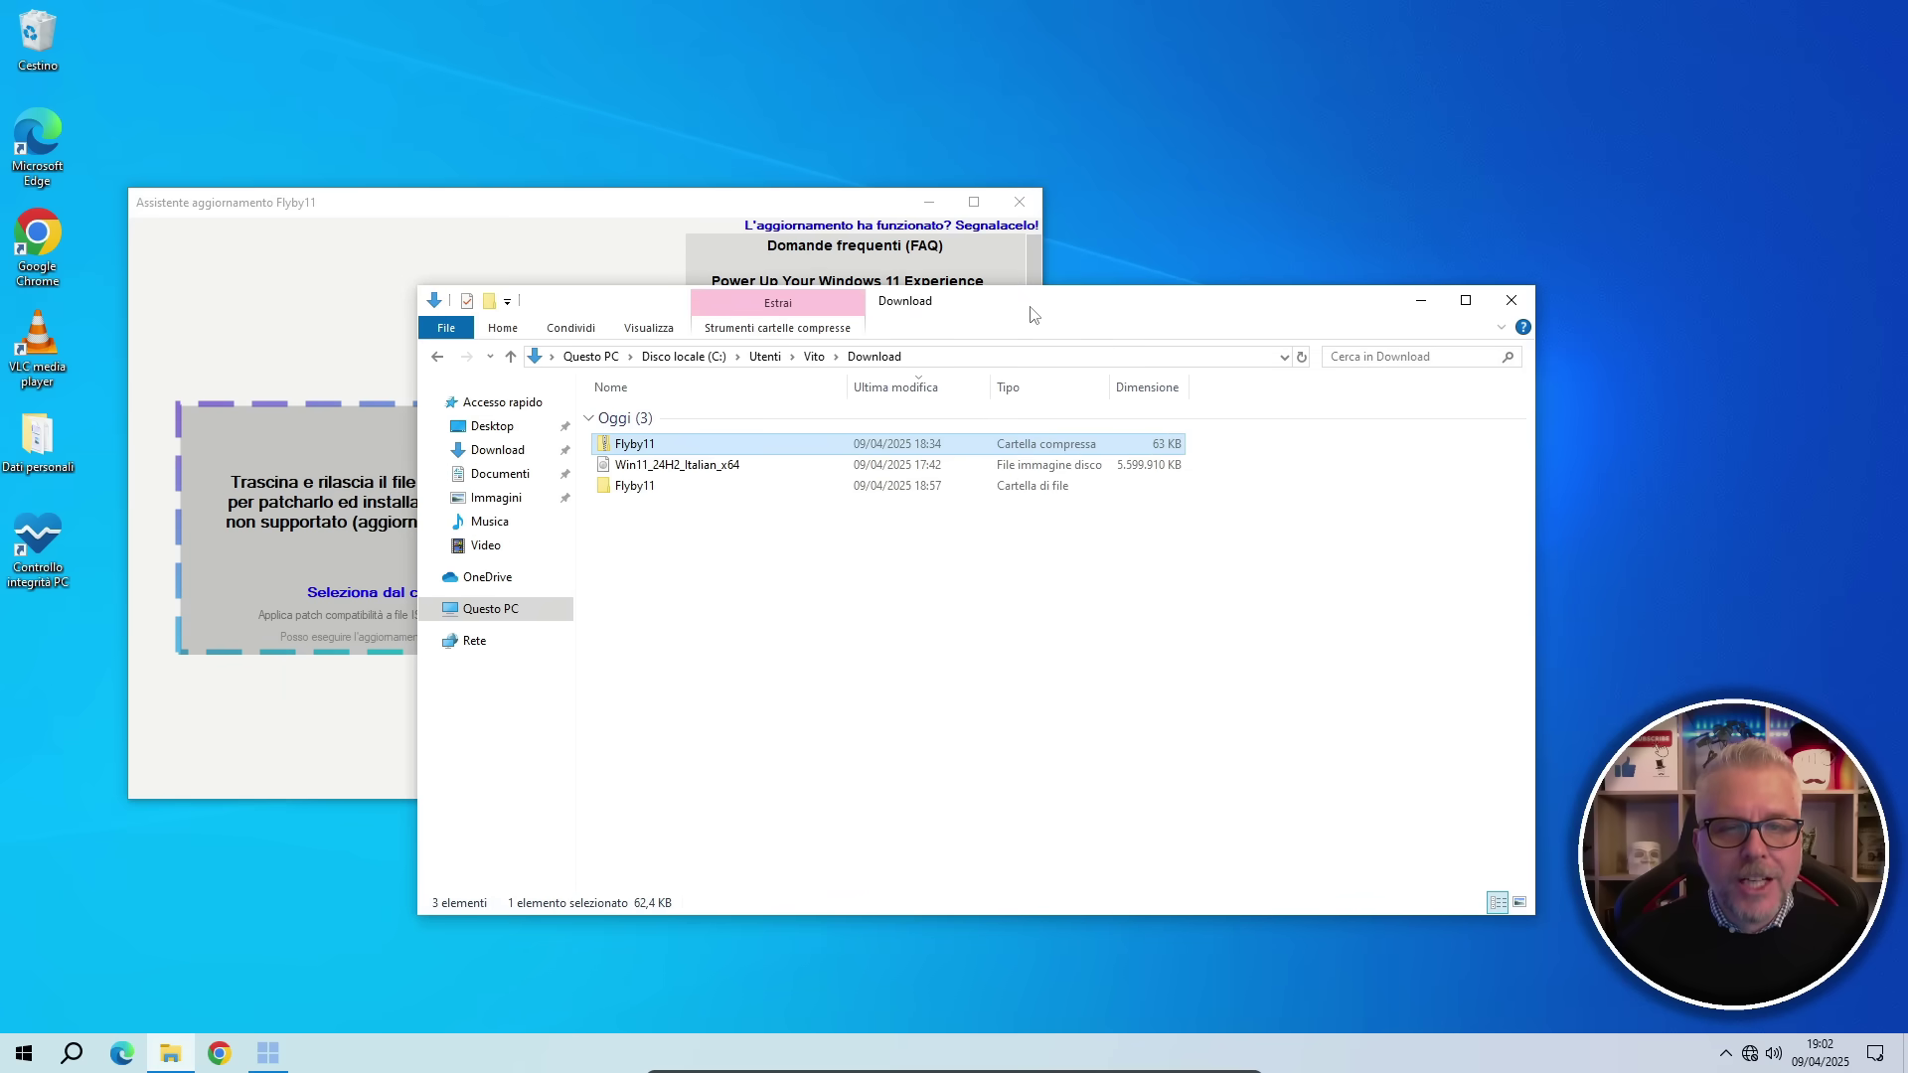
left_click_drag(955, 310, 1598, 290)
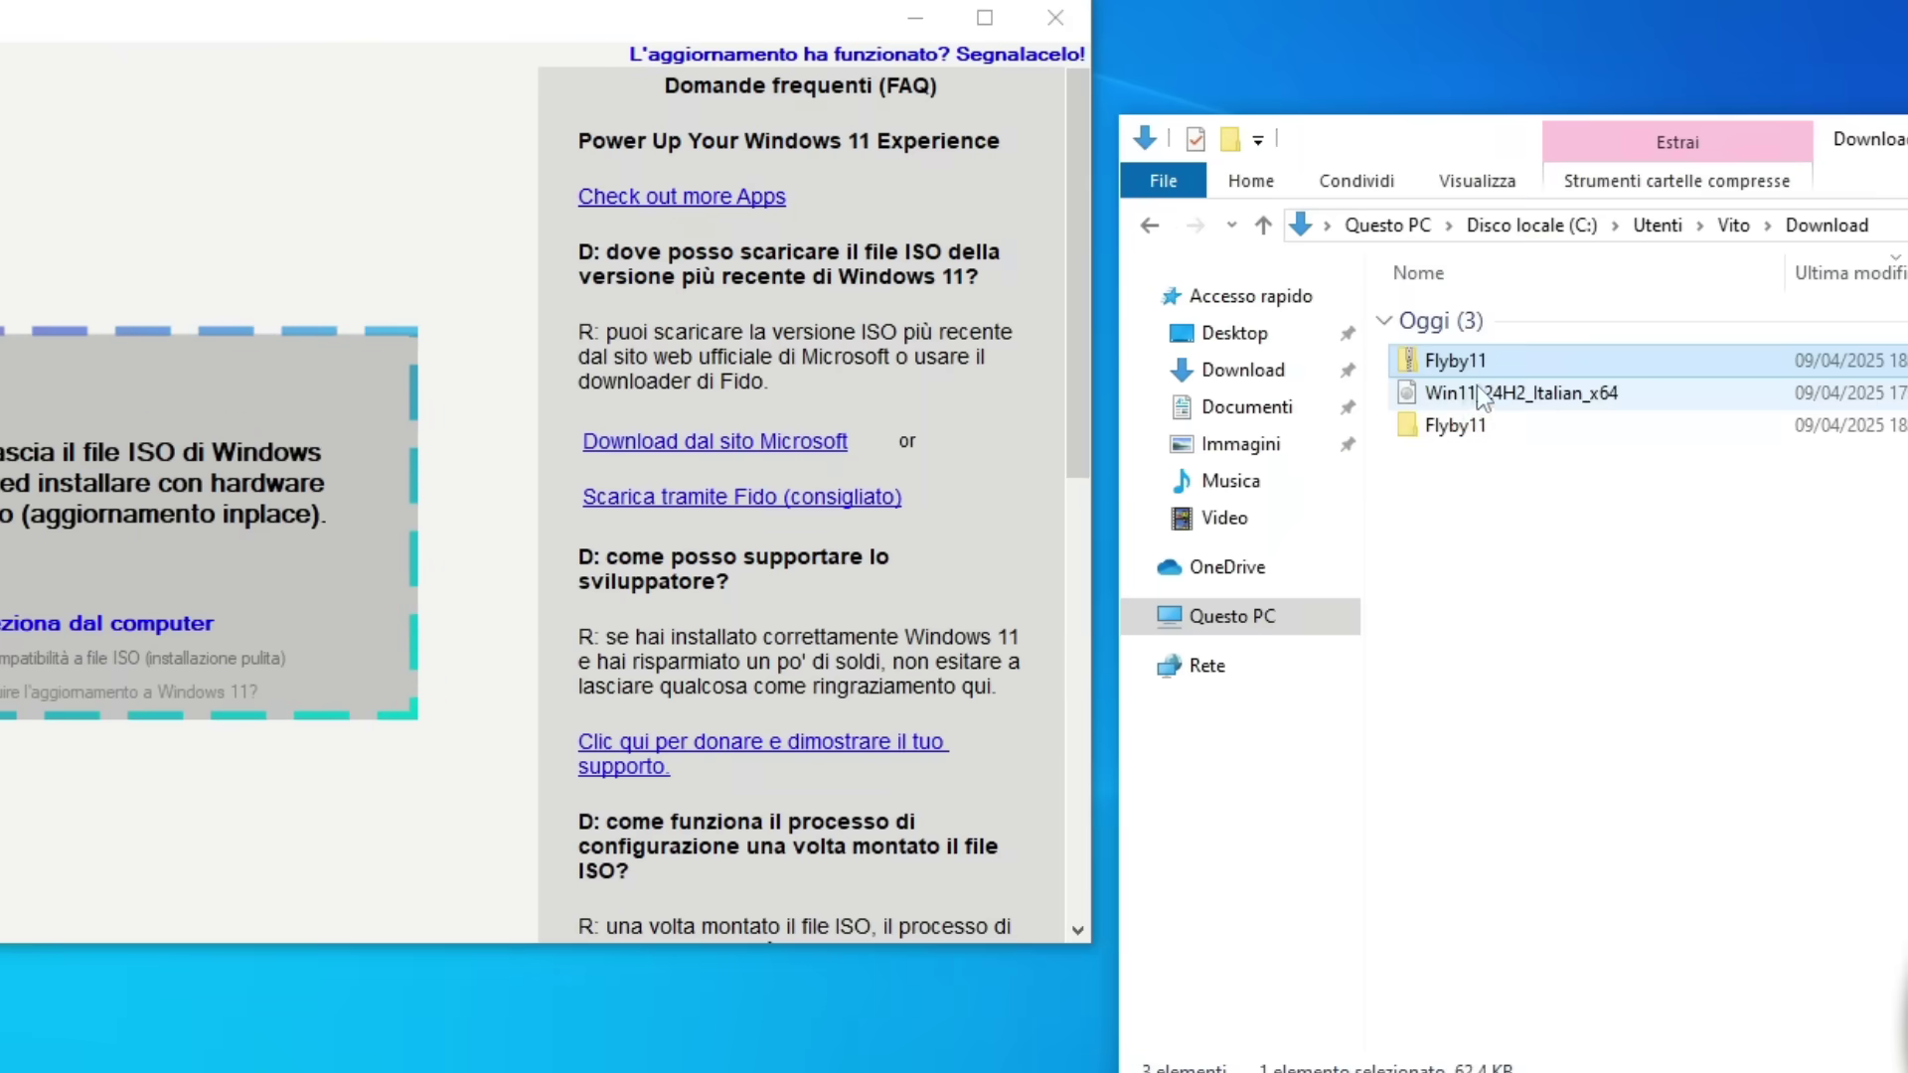
- Drop the Win11_24H2_Italian_x64 image into Flyby11's ISO area and authorise Windows PowerShell to make changes to the device
mouse_move(1301, 449)
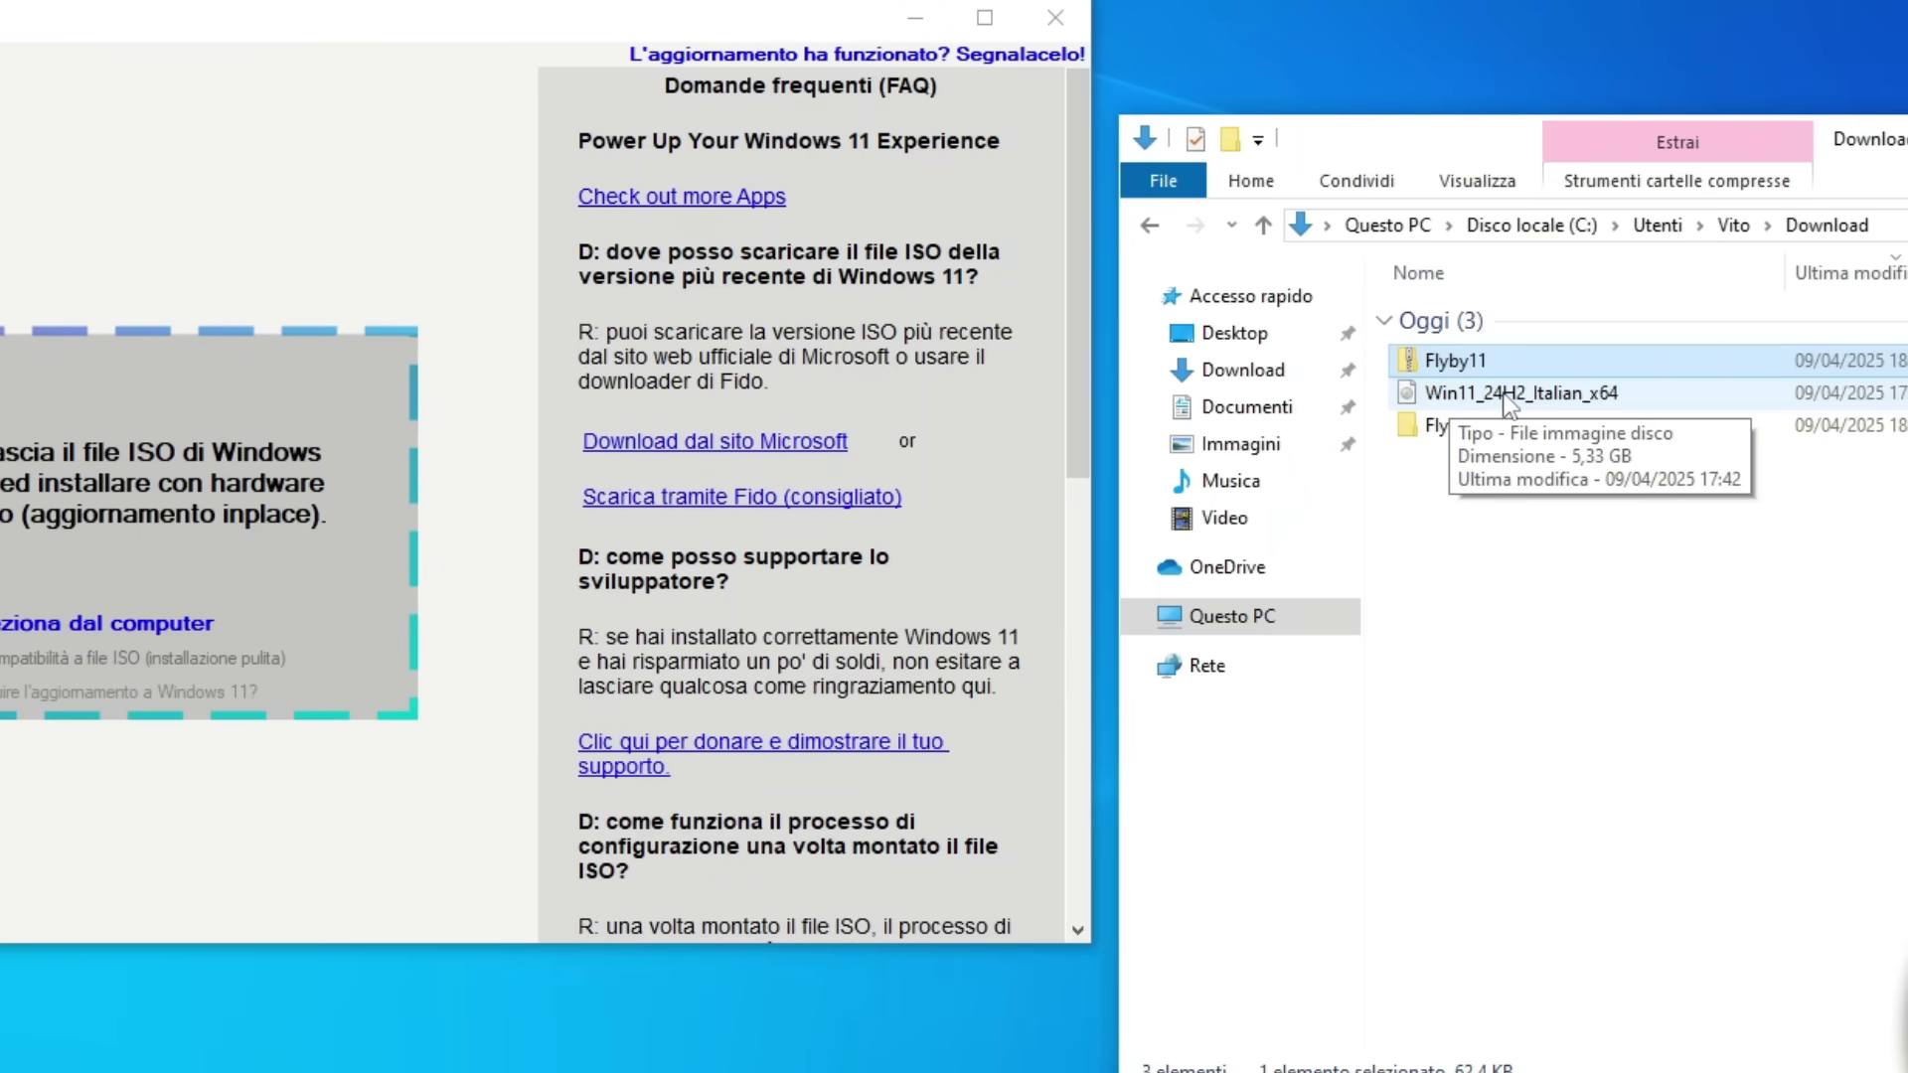
left_click_drag(1525, 394, 81, 503)
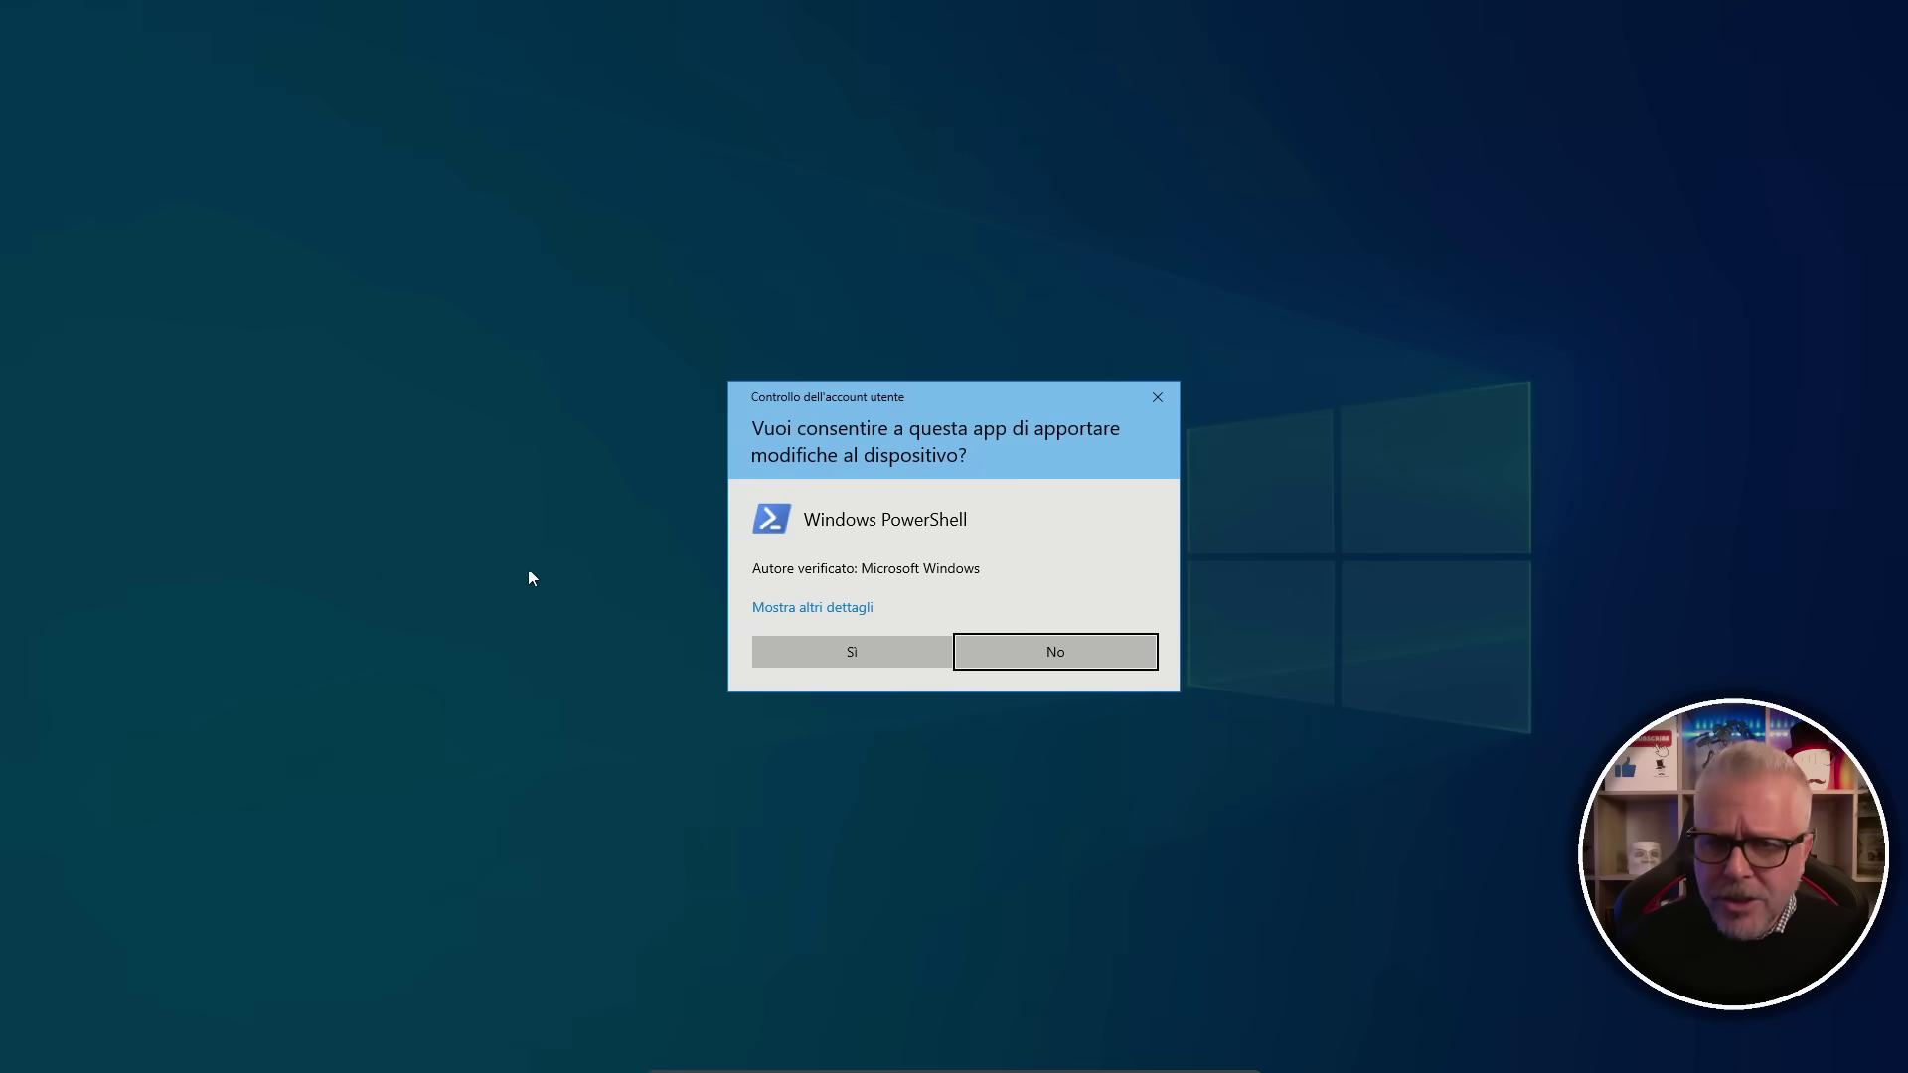
left_click(877, 653)
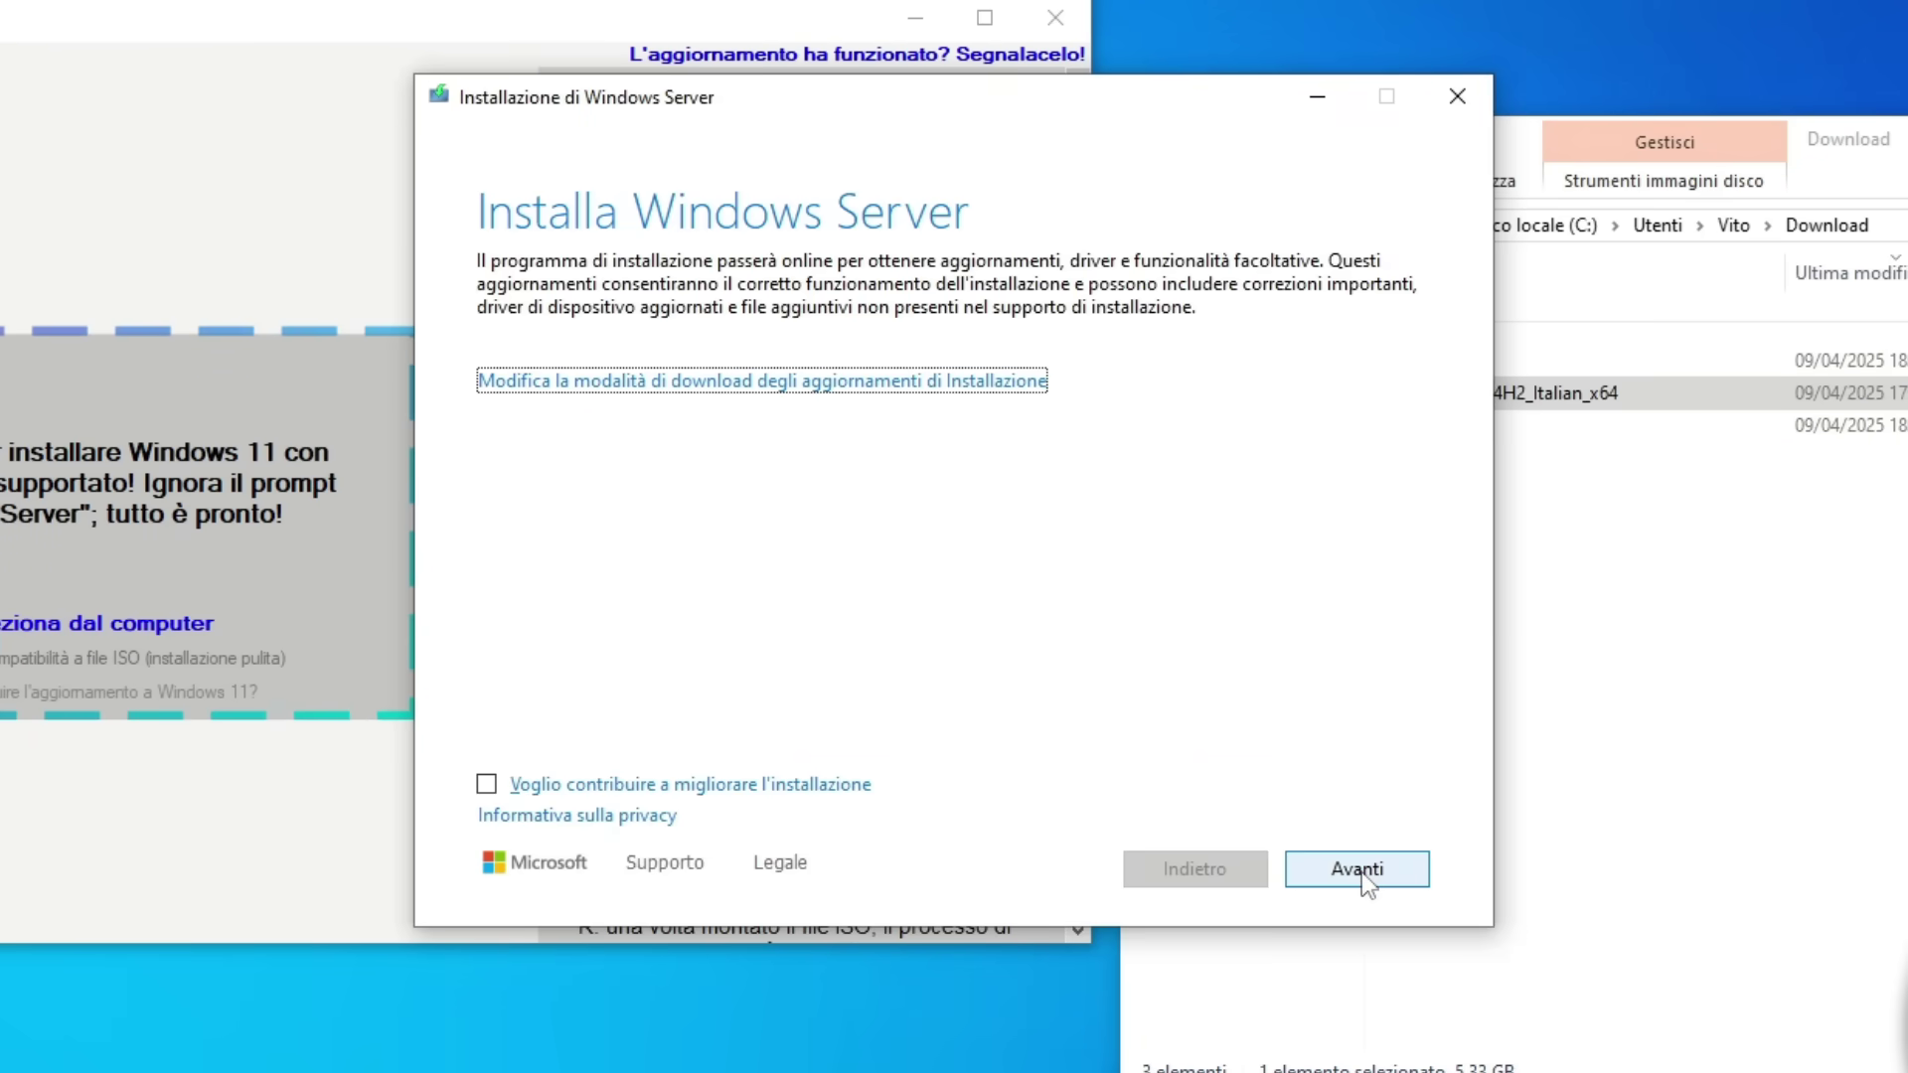
- Accept the licence terms in the Windows setup, keep files, settings and apps, and start installing Windows 11 Home
left_click(1362, 870)
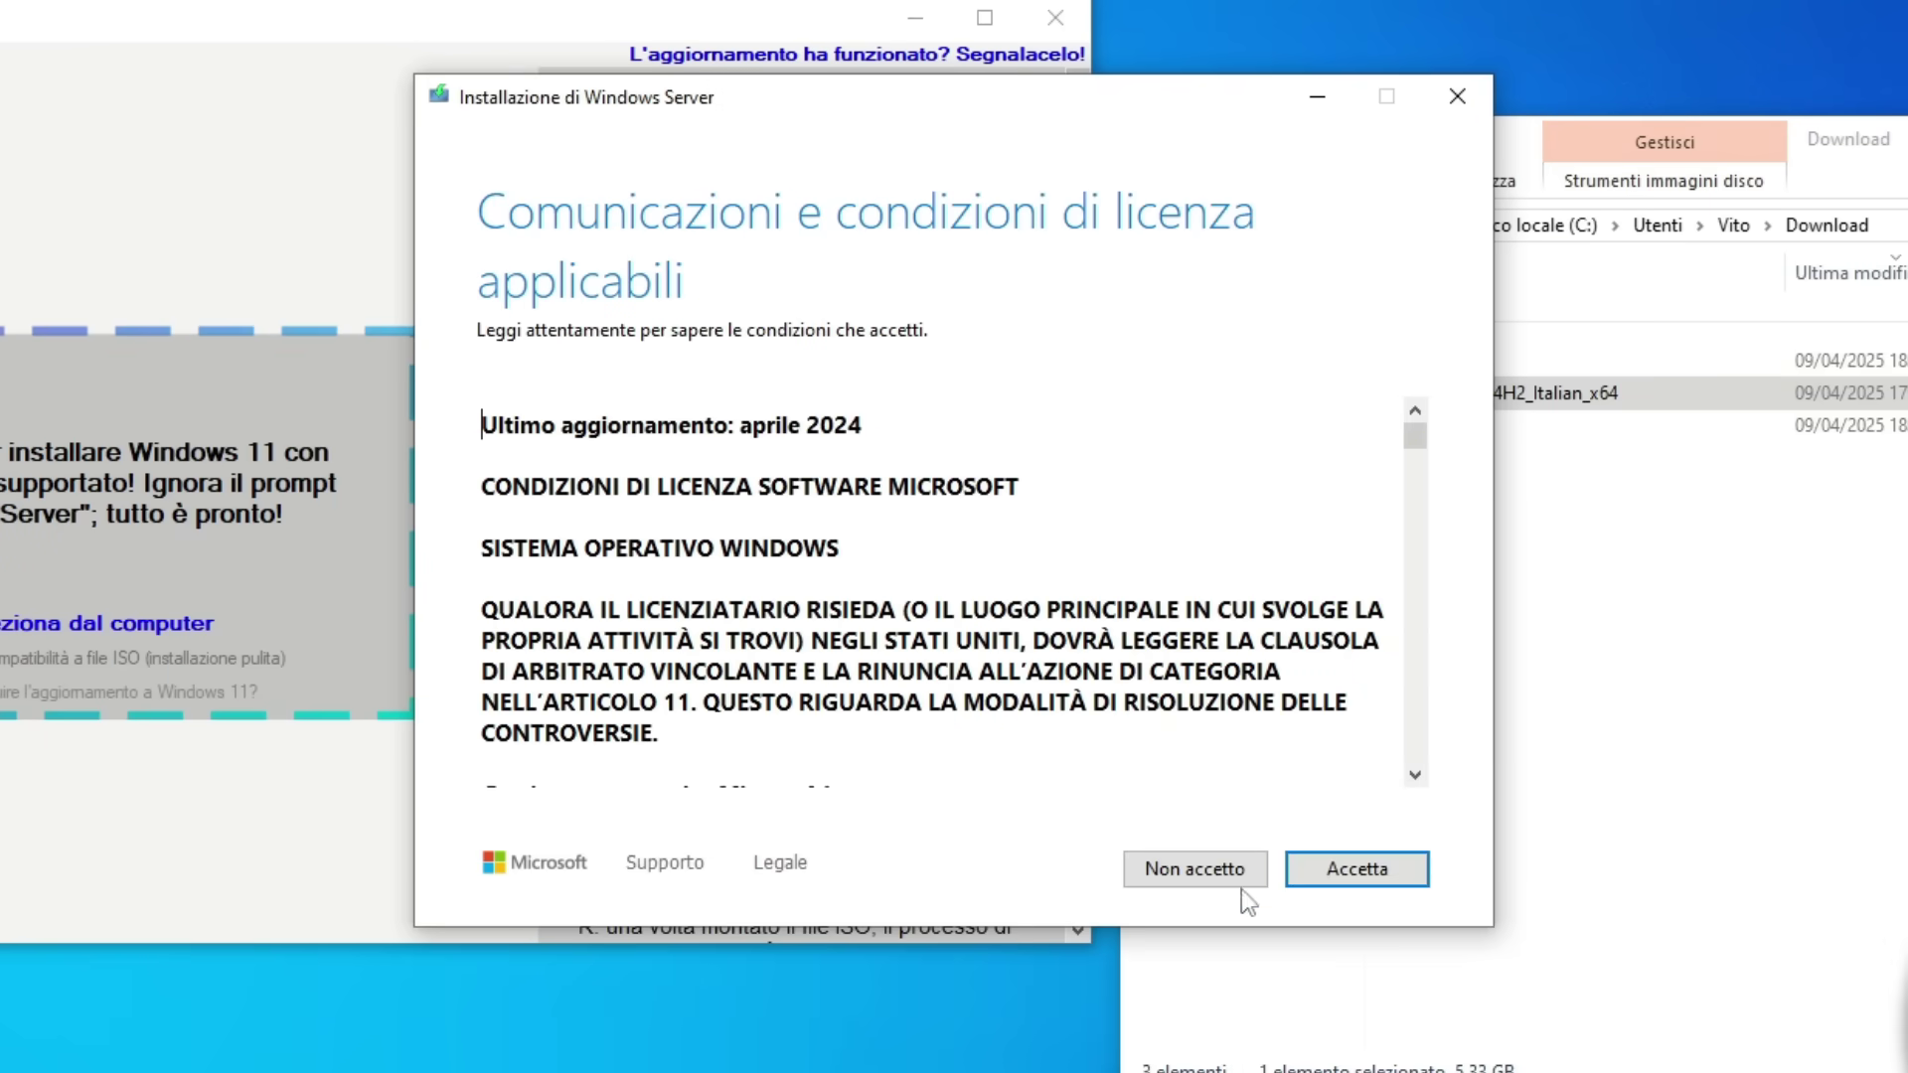
left_click(1349, 873)
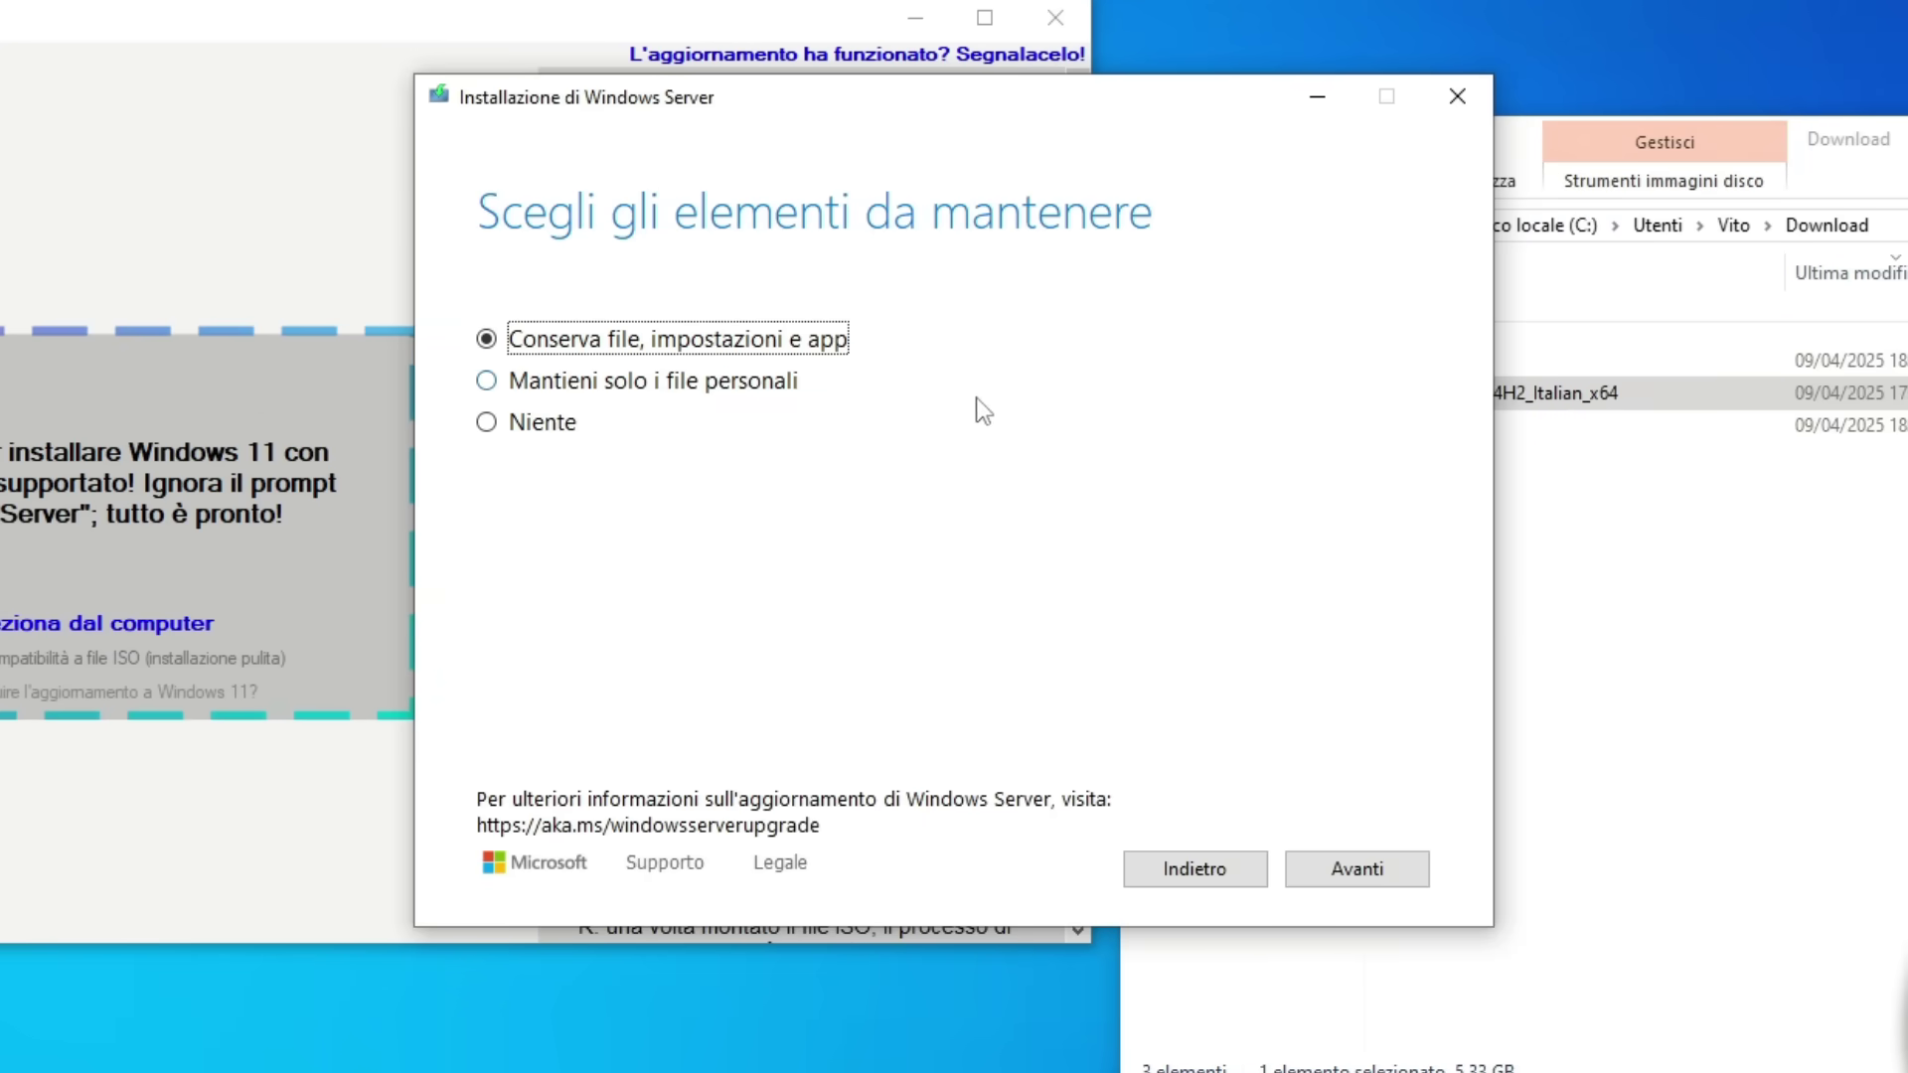
left_click(1357, 870)
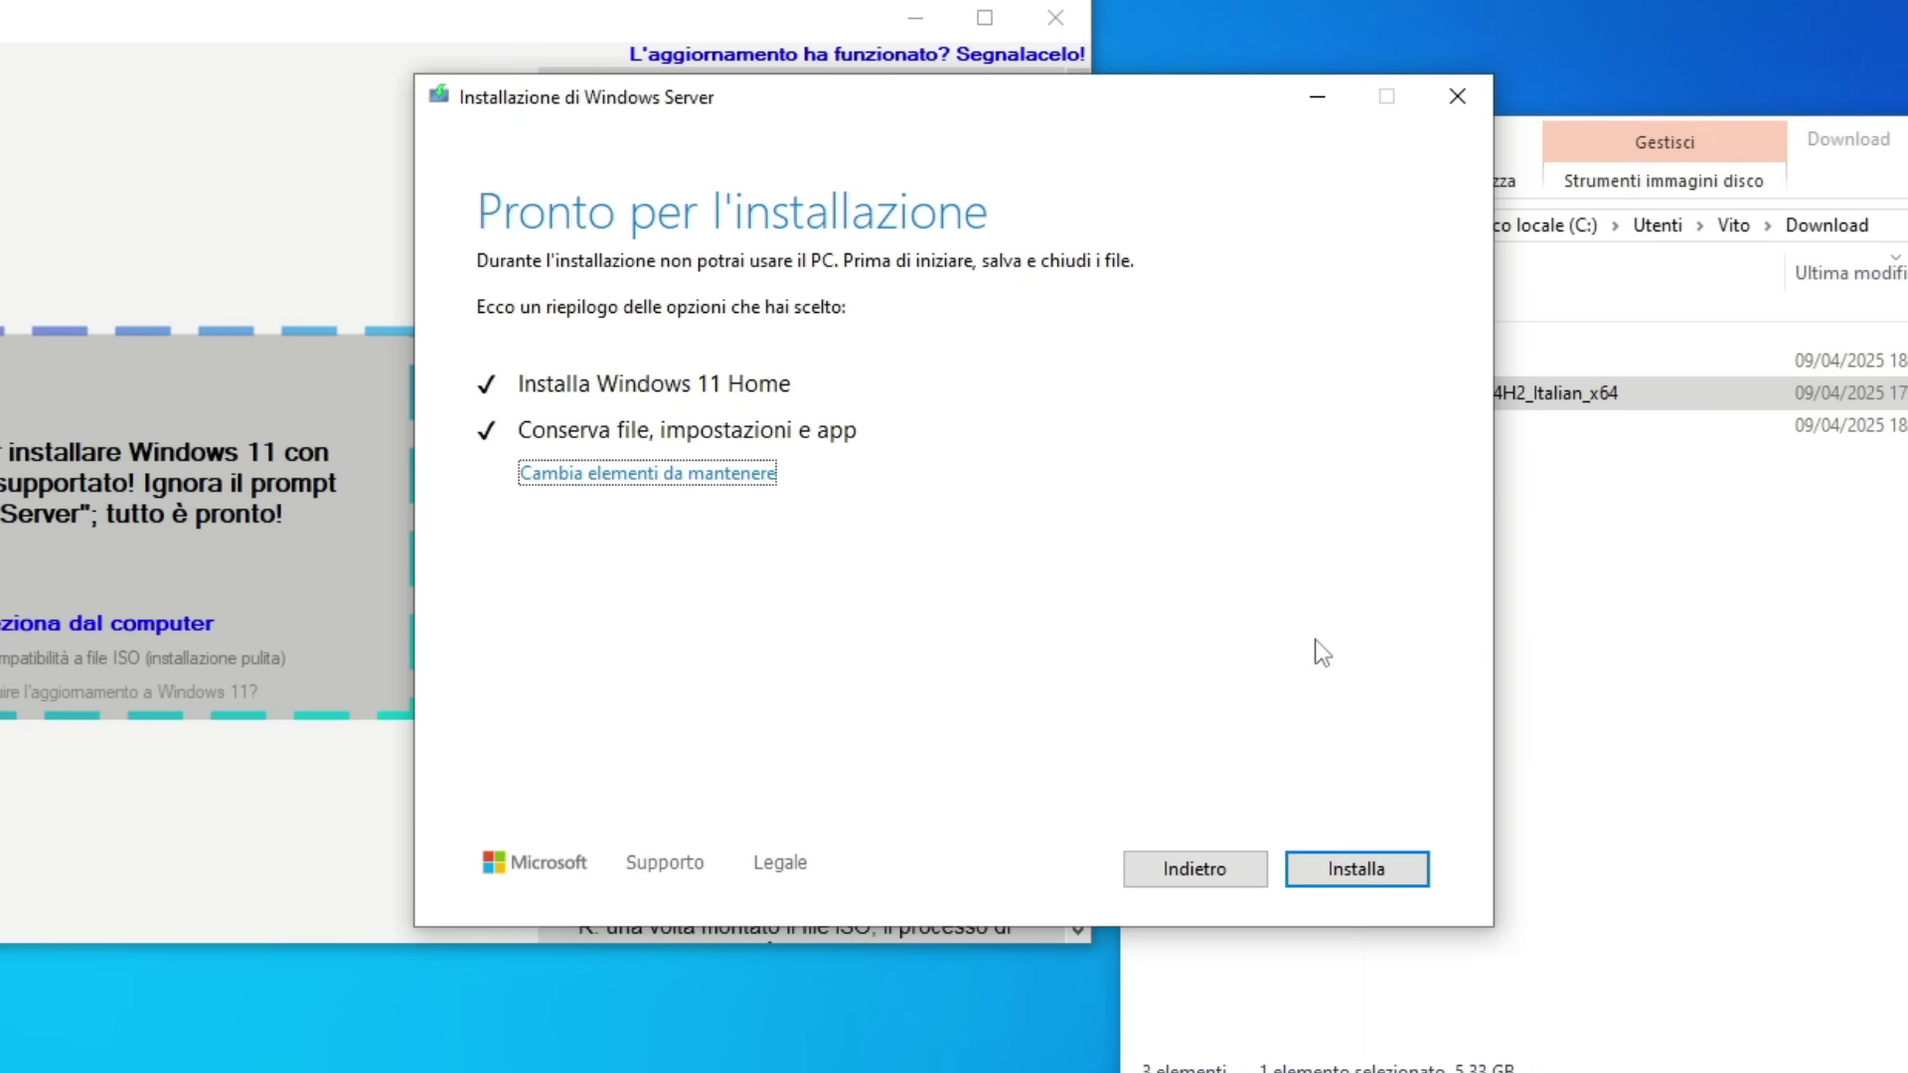
left_click(1355, 875)
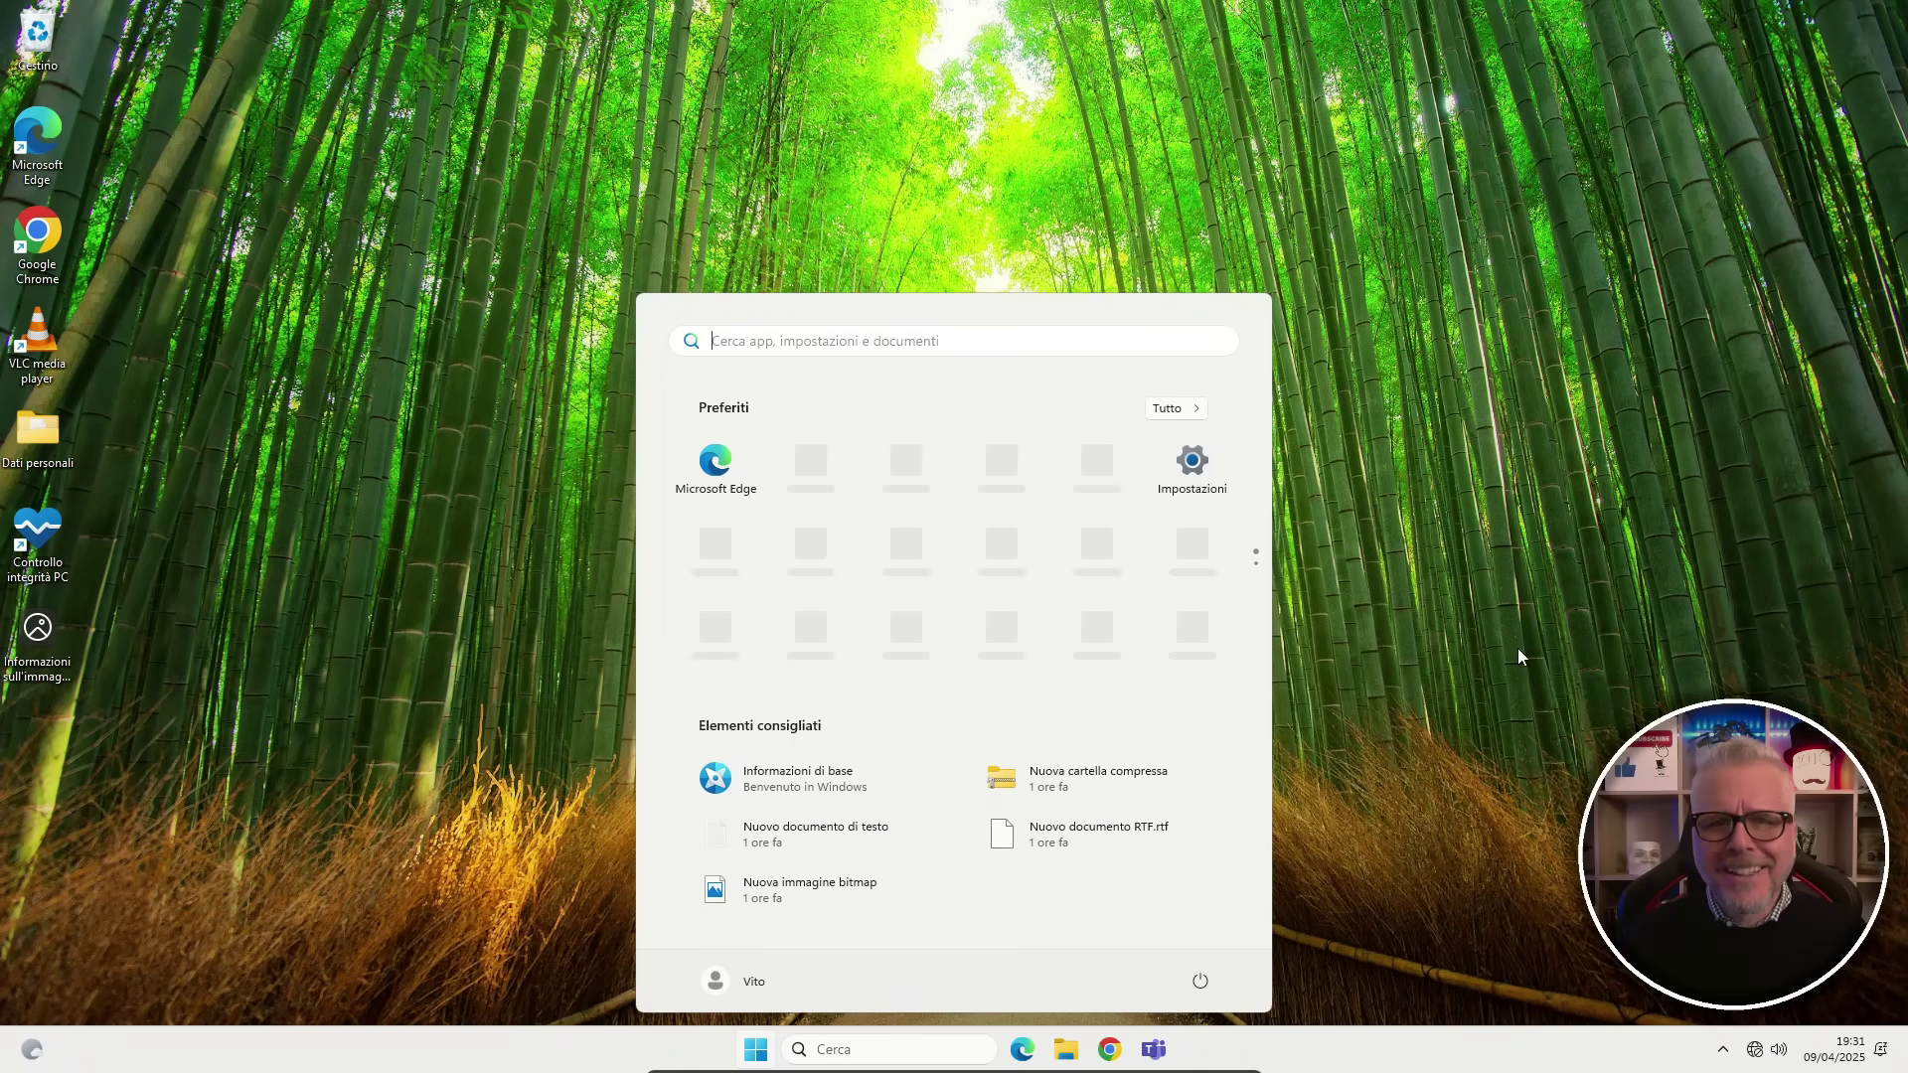
- Run winver to check the installed Windows version, and close the version information
left_click(854, 342)
type("winver")
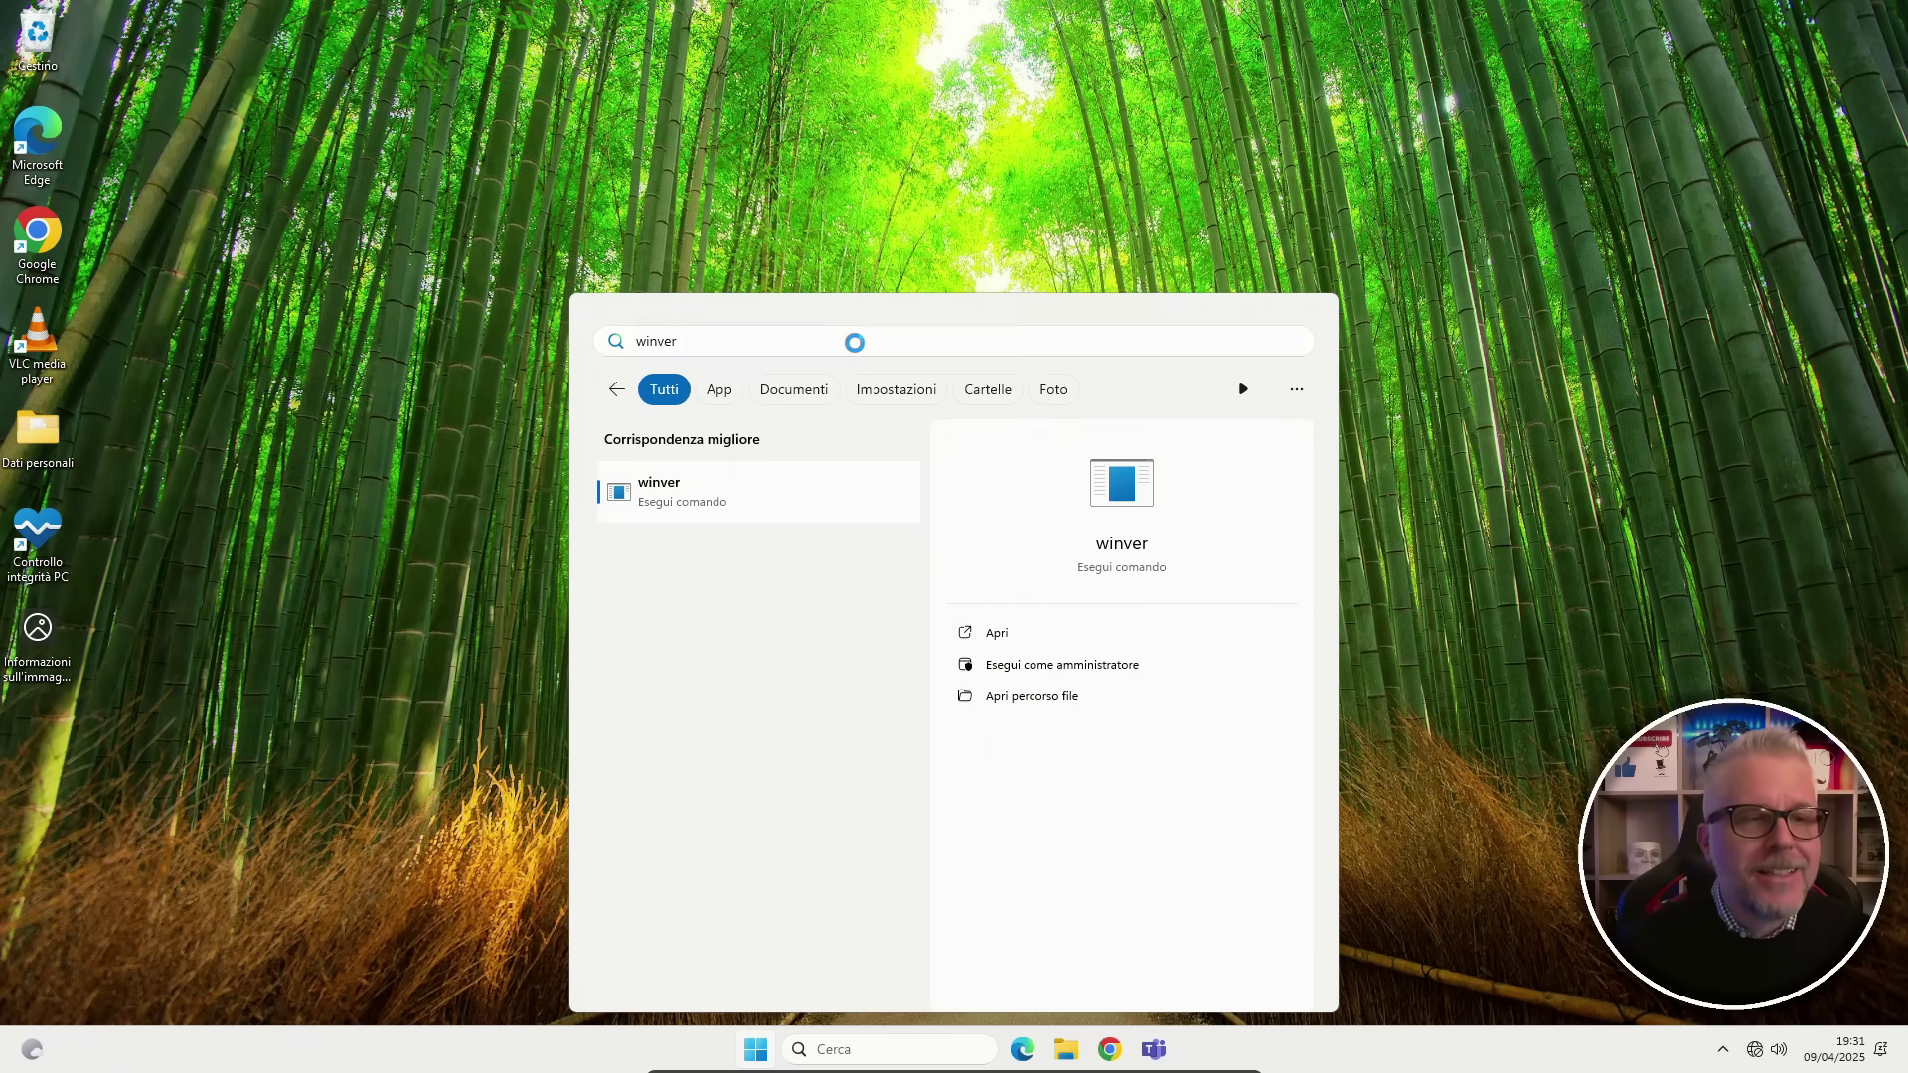
key("Return")
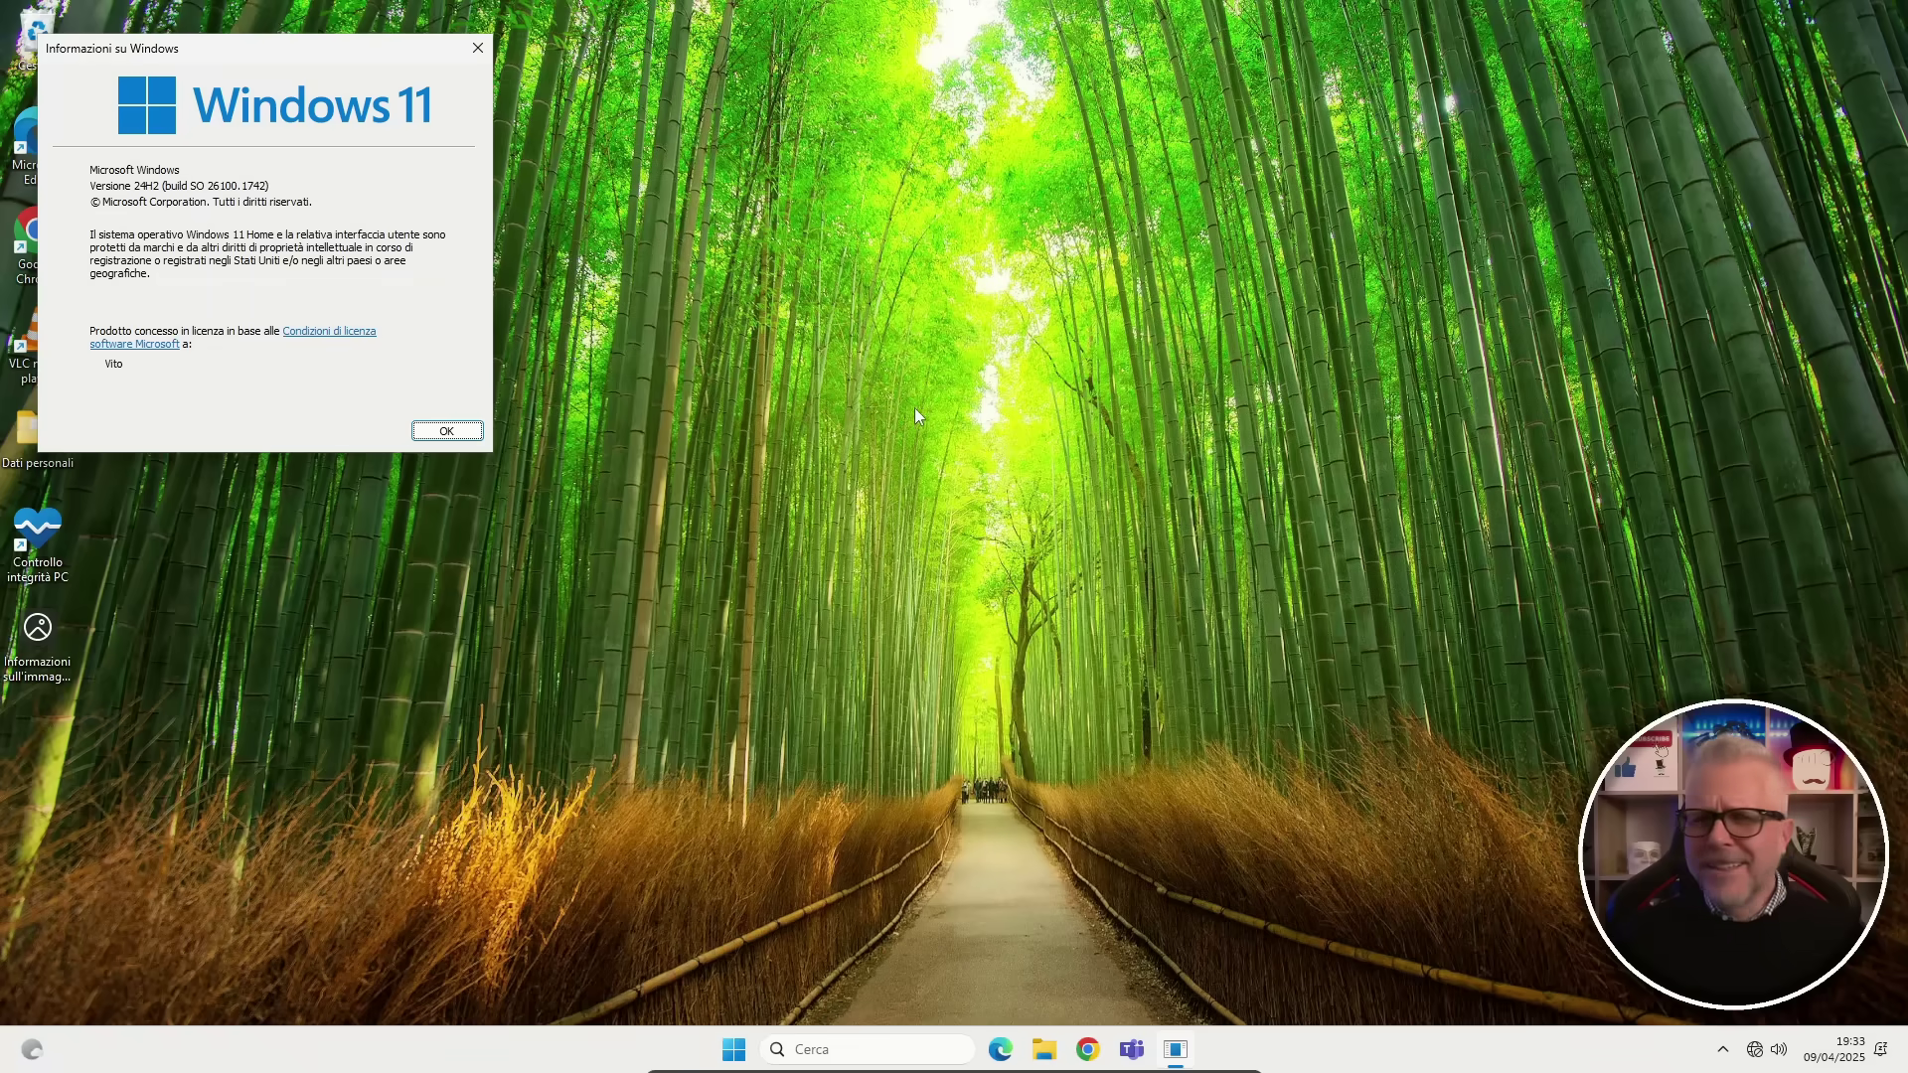
left_click(478, 47)
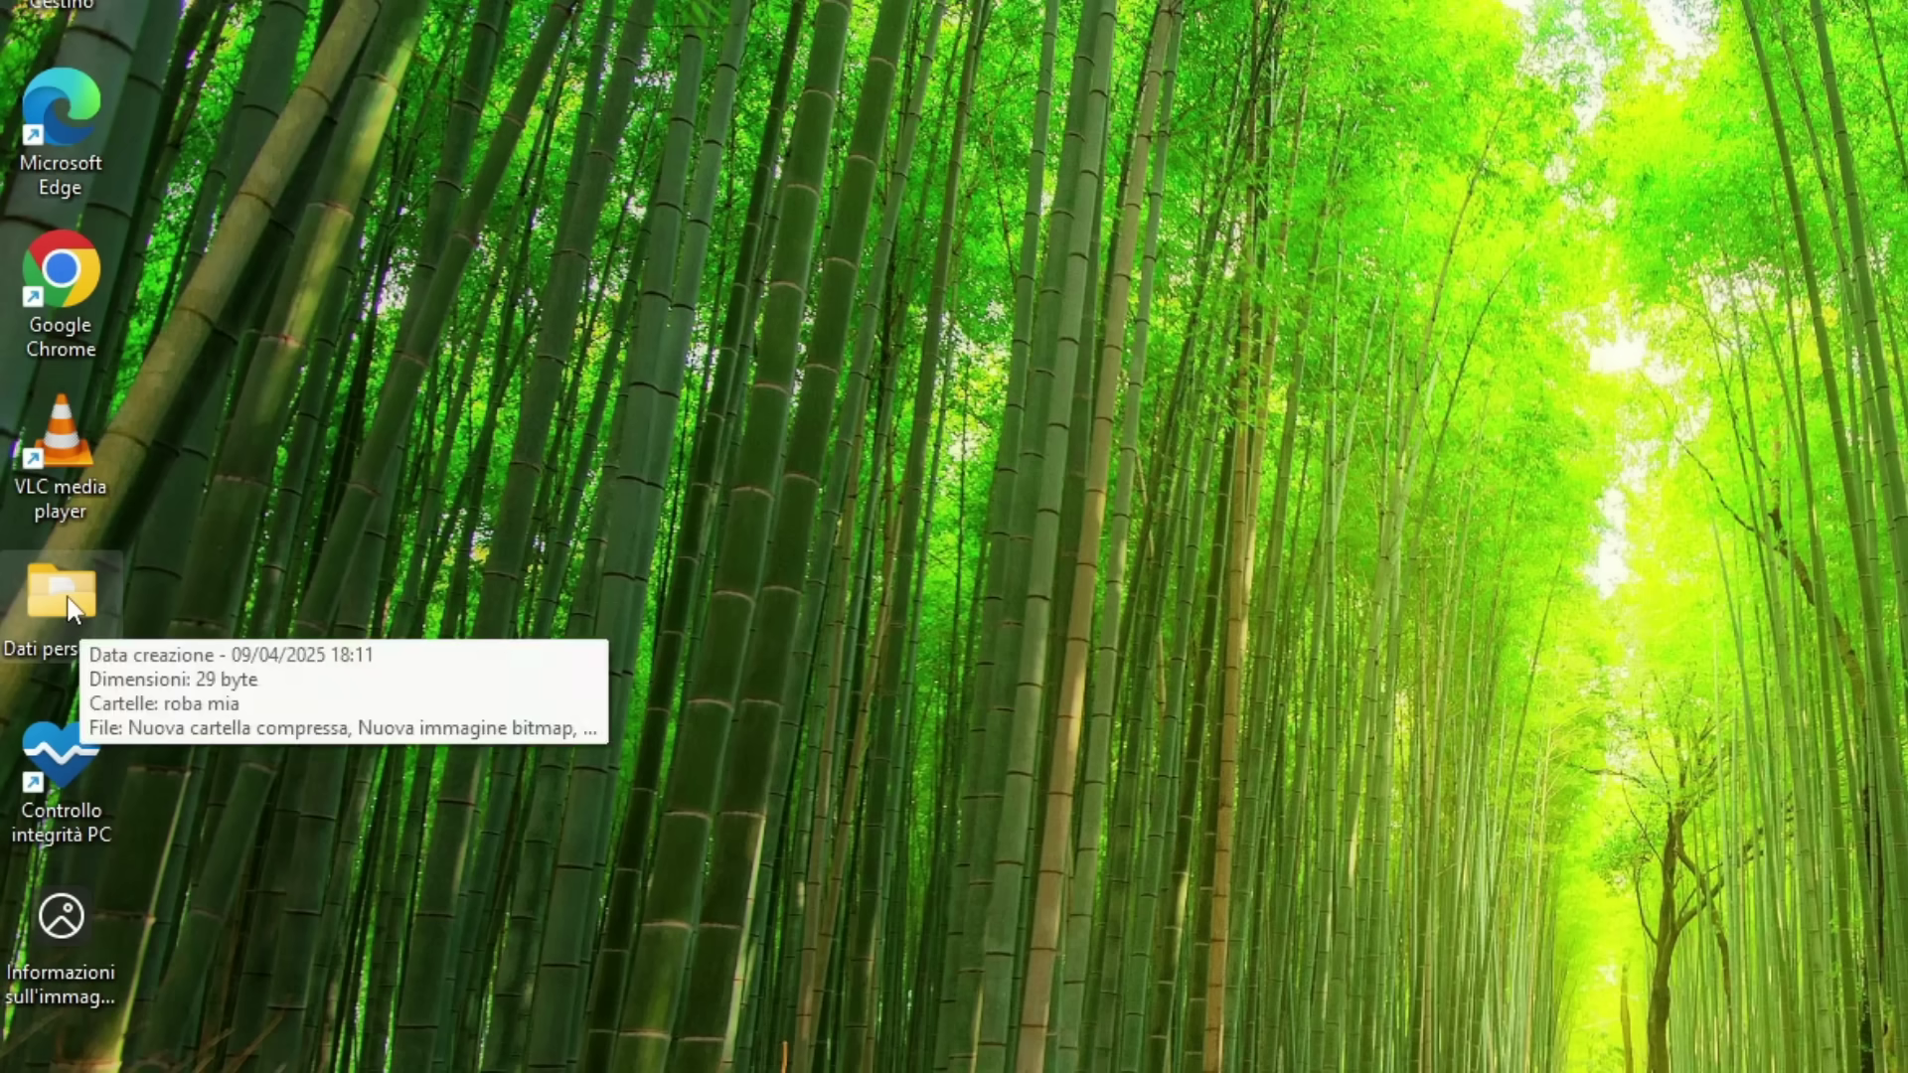
- Verify that the personal files are still in the Dati personali folder after the upgrade, and close the folder
double_click(159, 601)
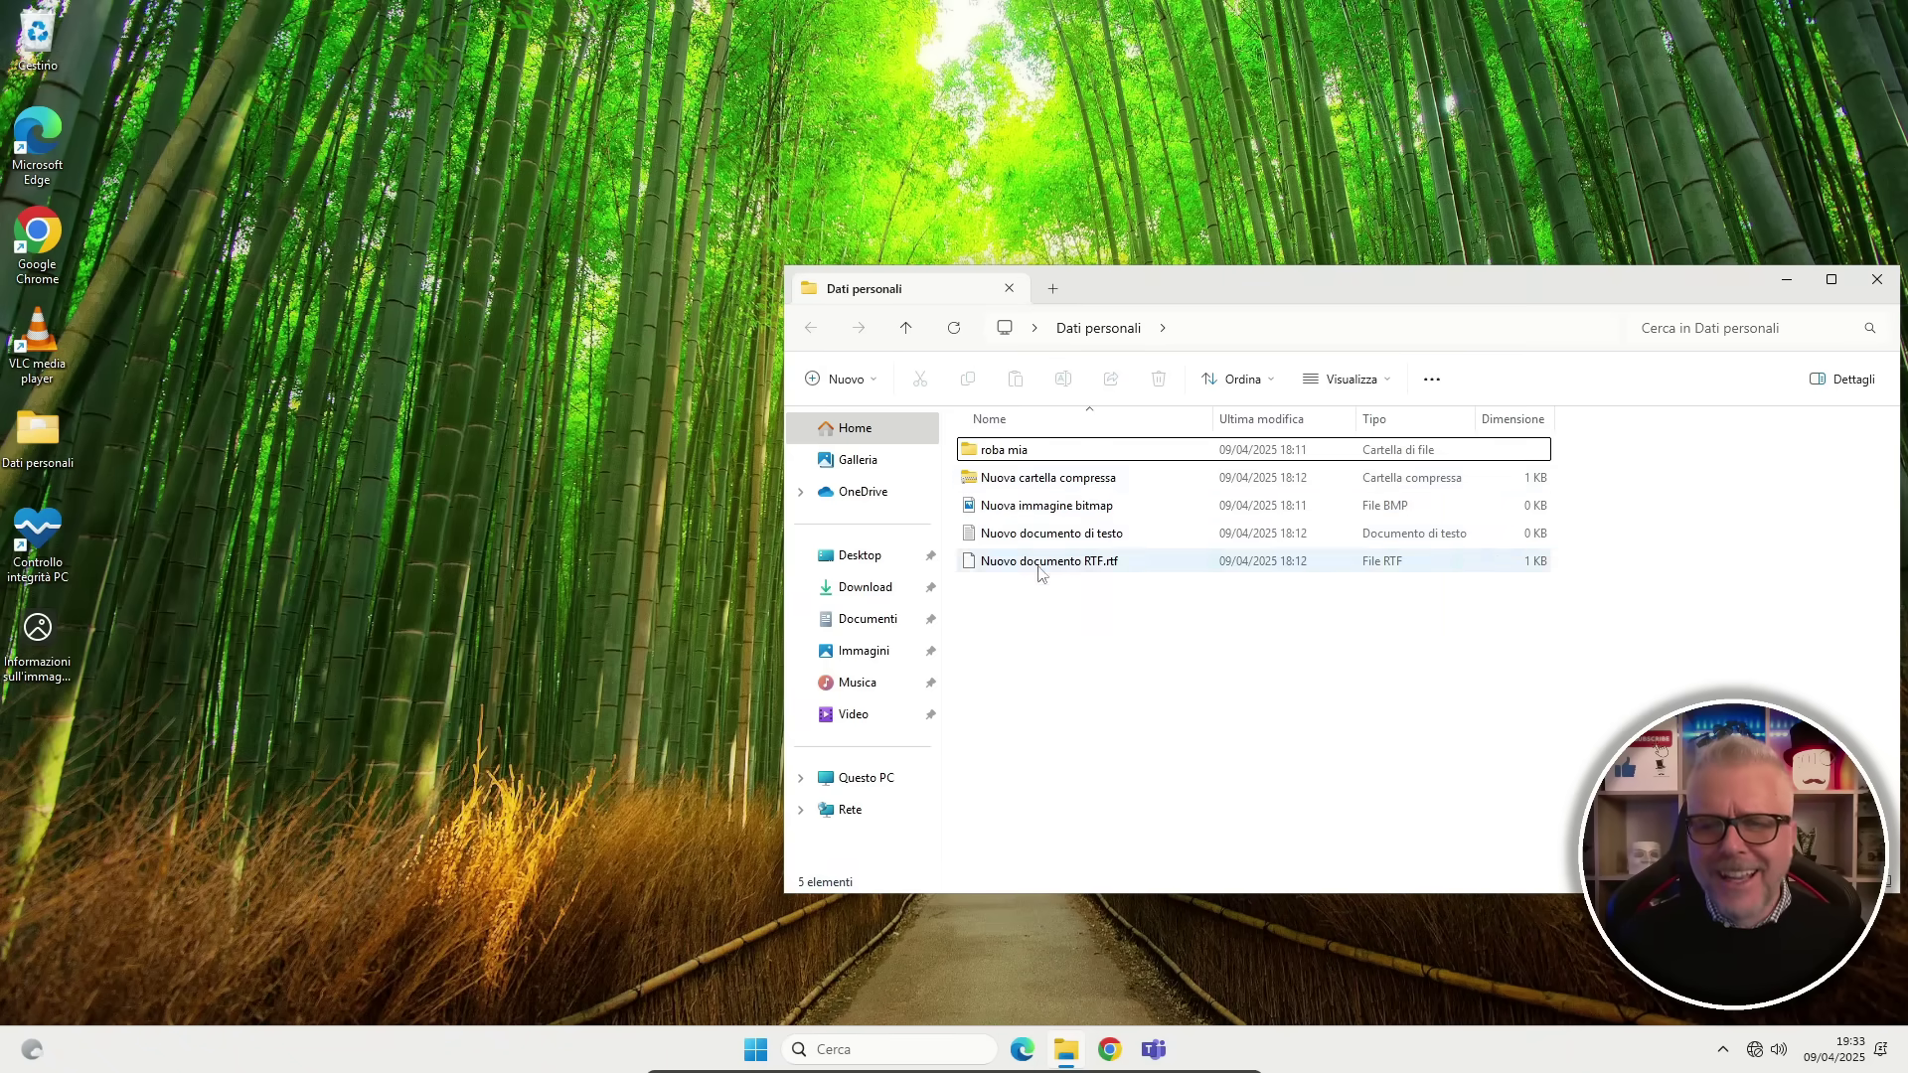
left_click(1877, 279)
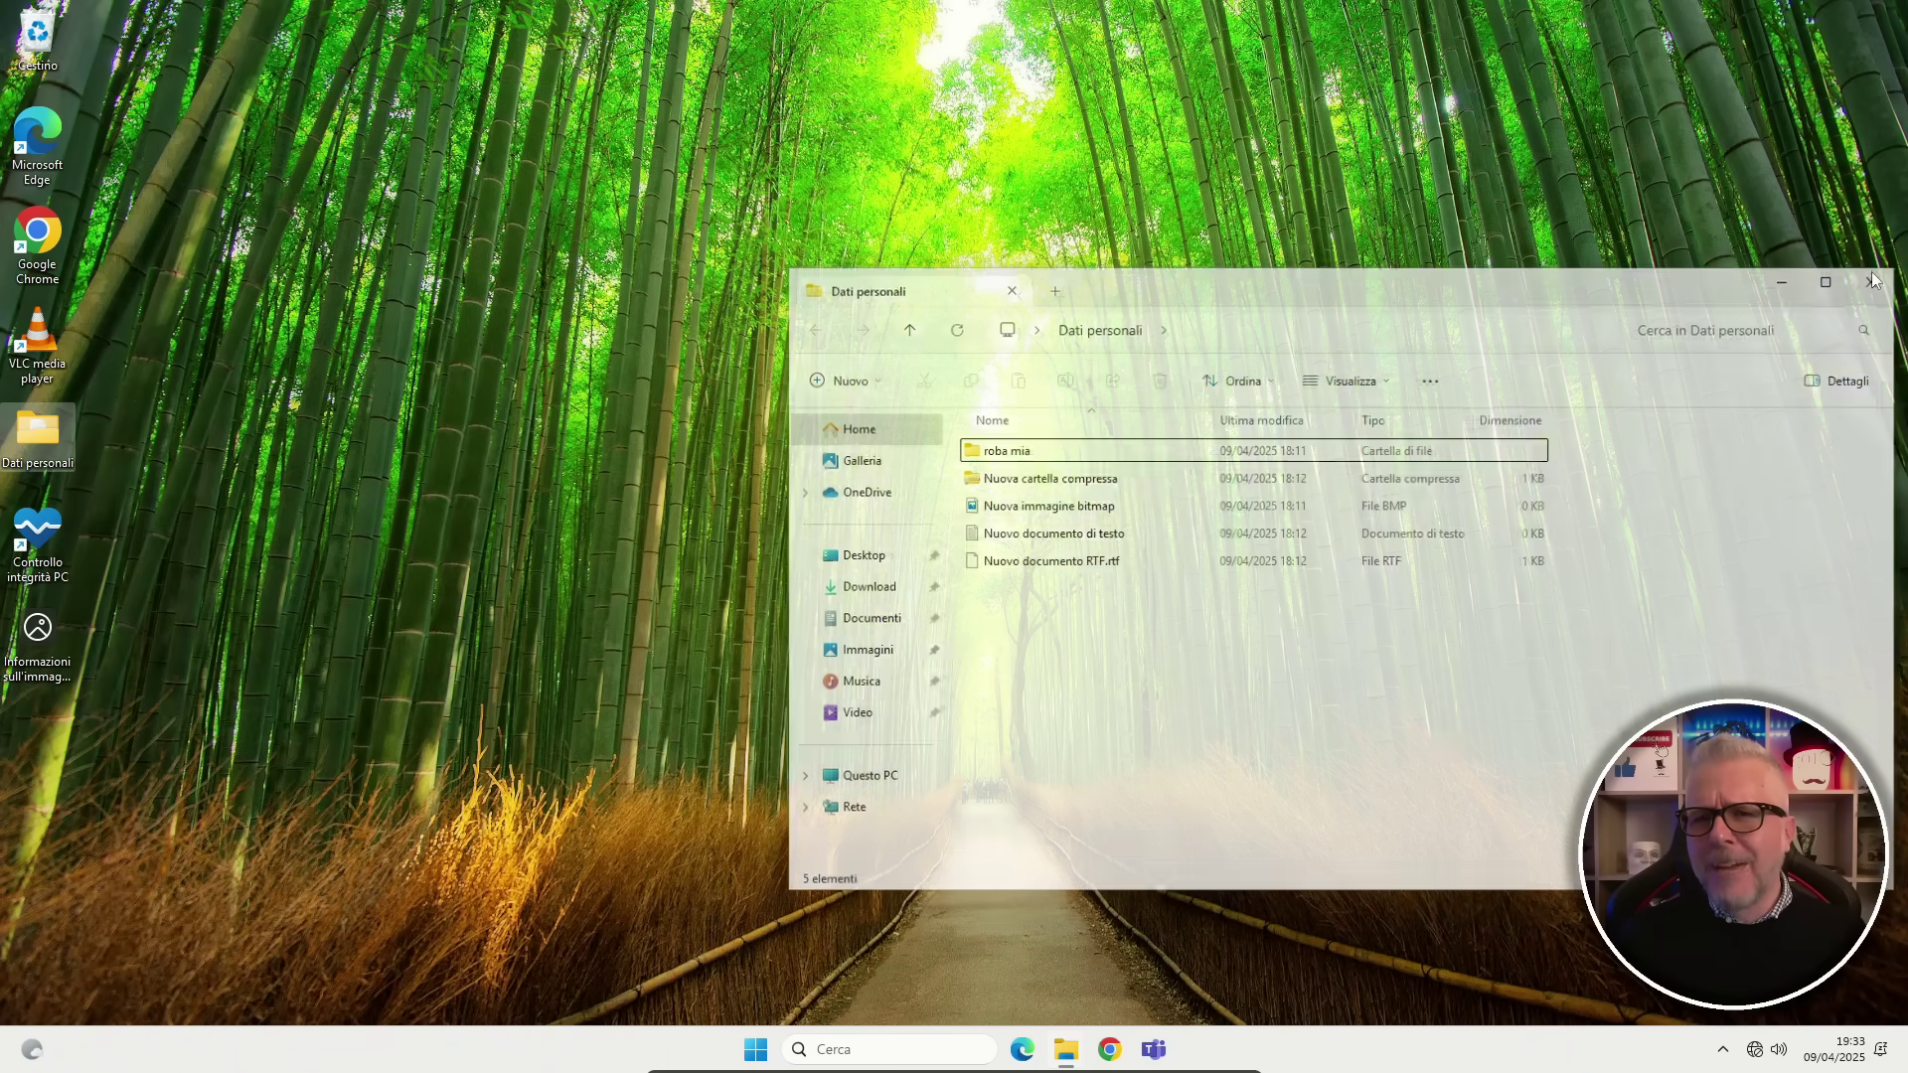